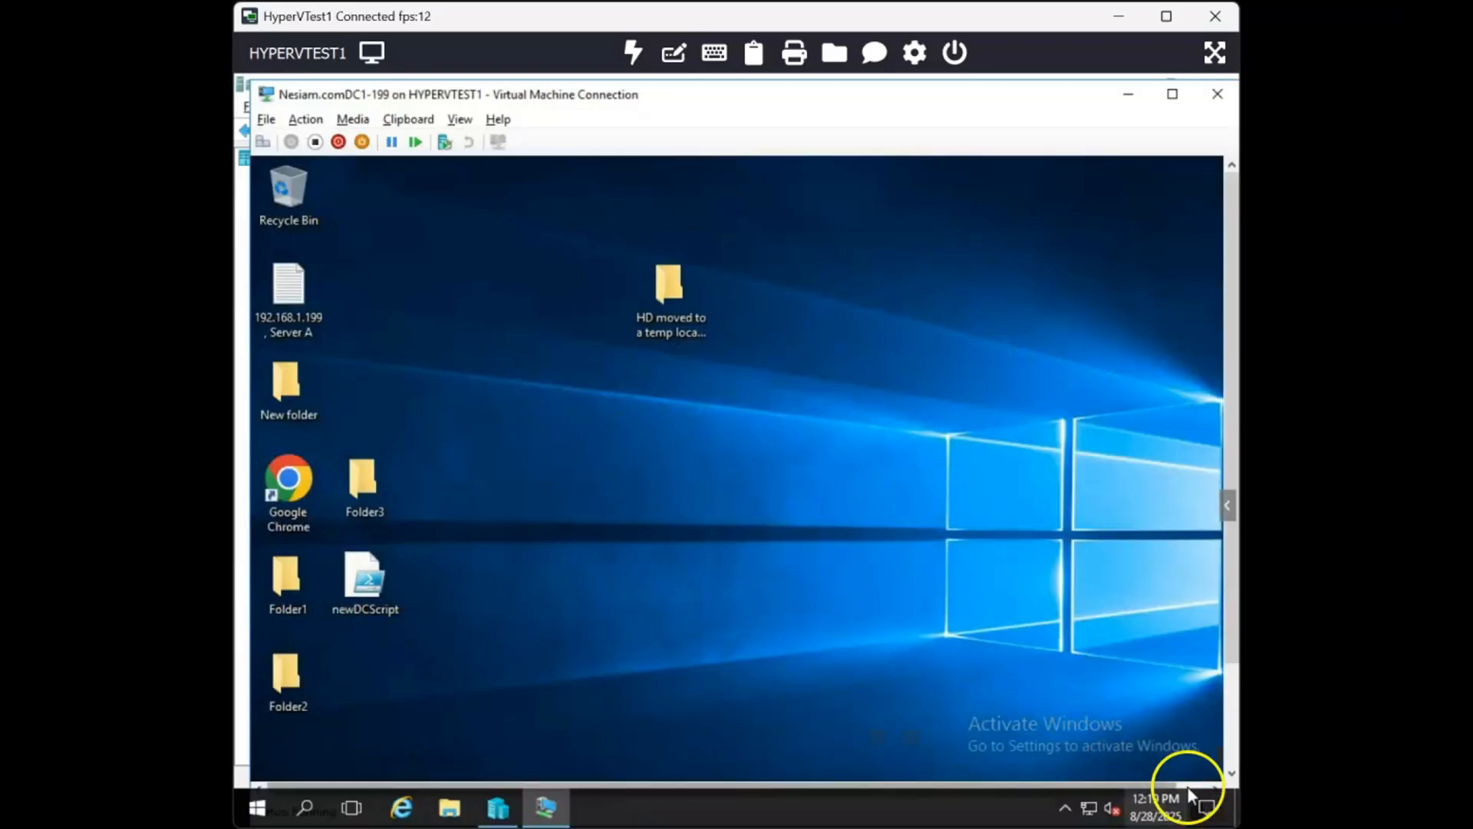
- On the nesiam.com domain controller, search for trust and open Active Directory Domains and Trusts
click(1232, 754)
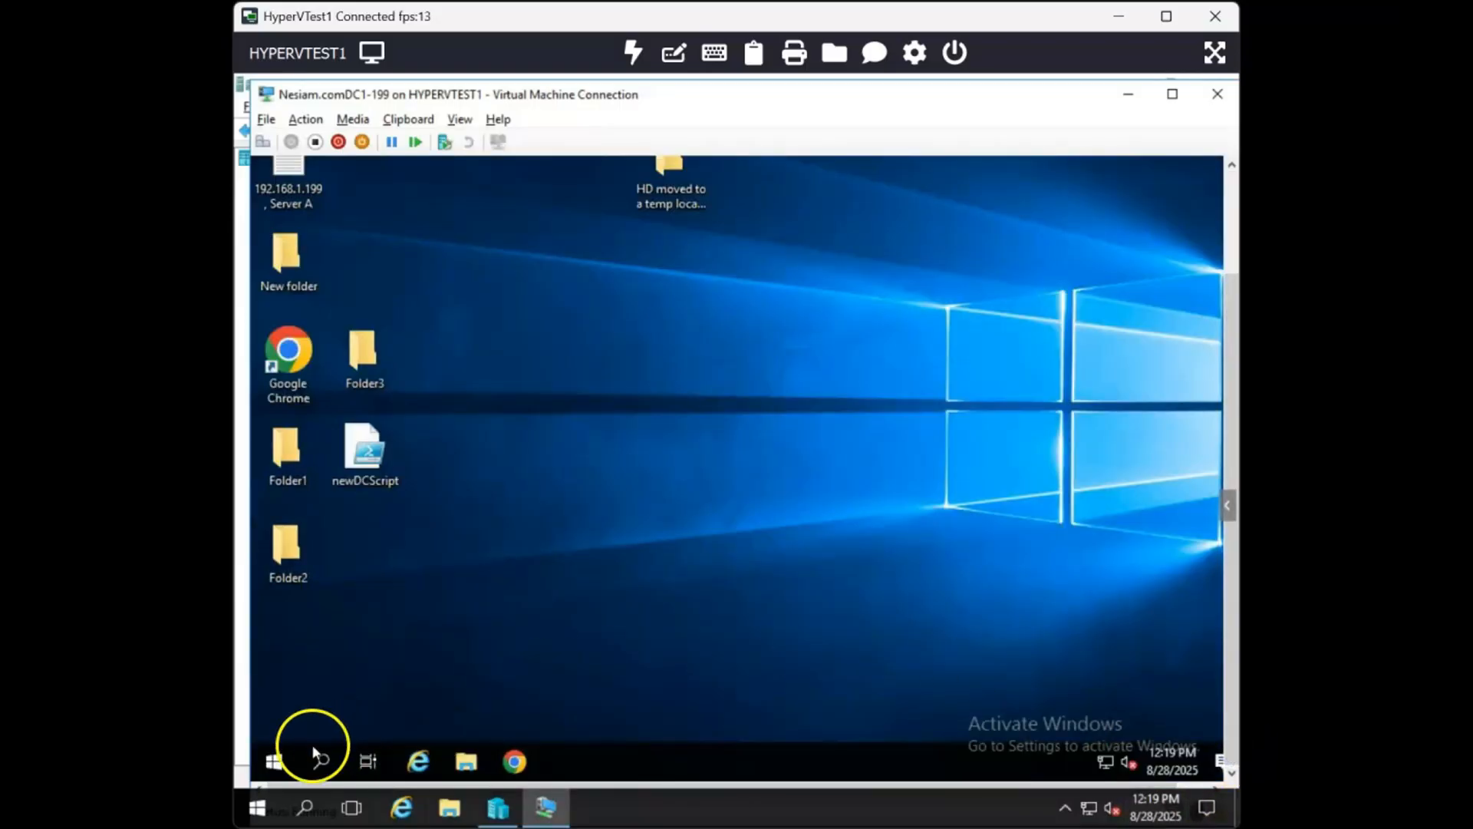
right_click(275, 761)
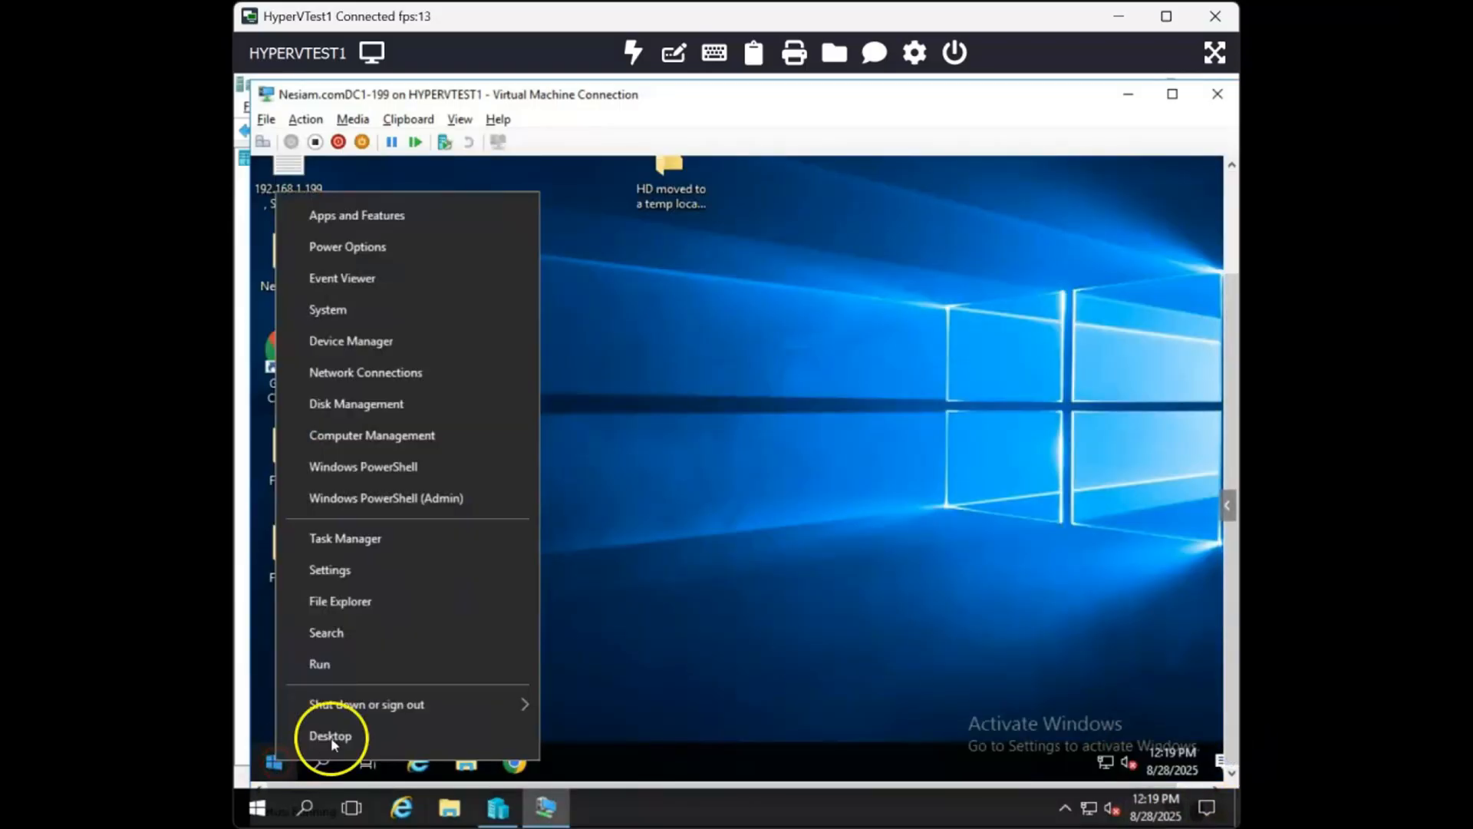
click(417, 642)
text(trust)
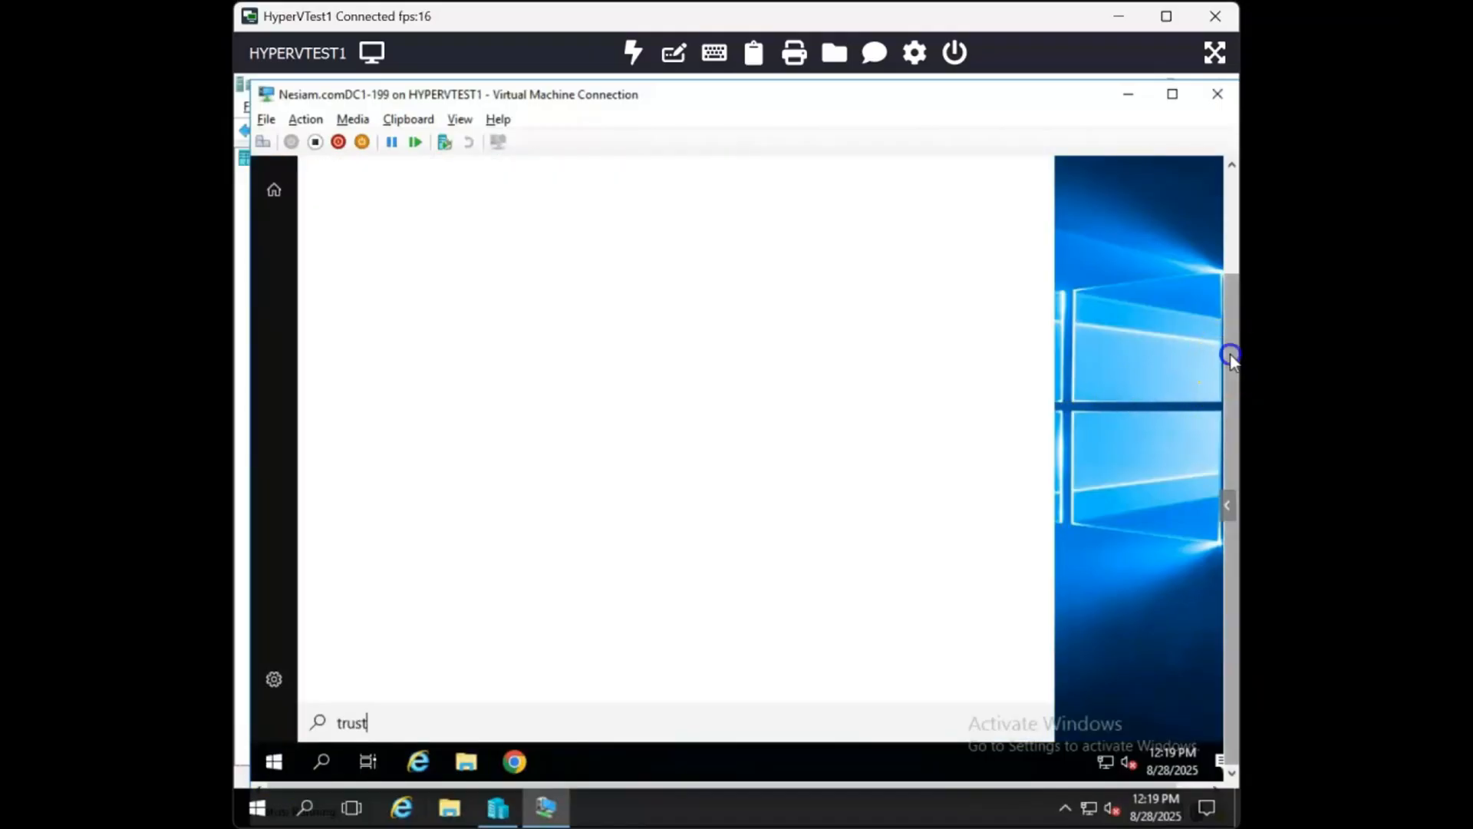
drag(1231, 354, 1228, 289)
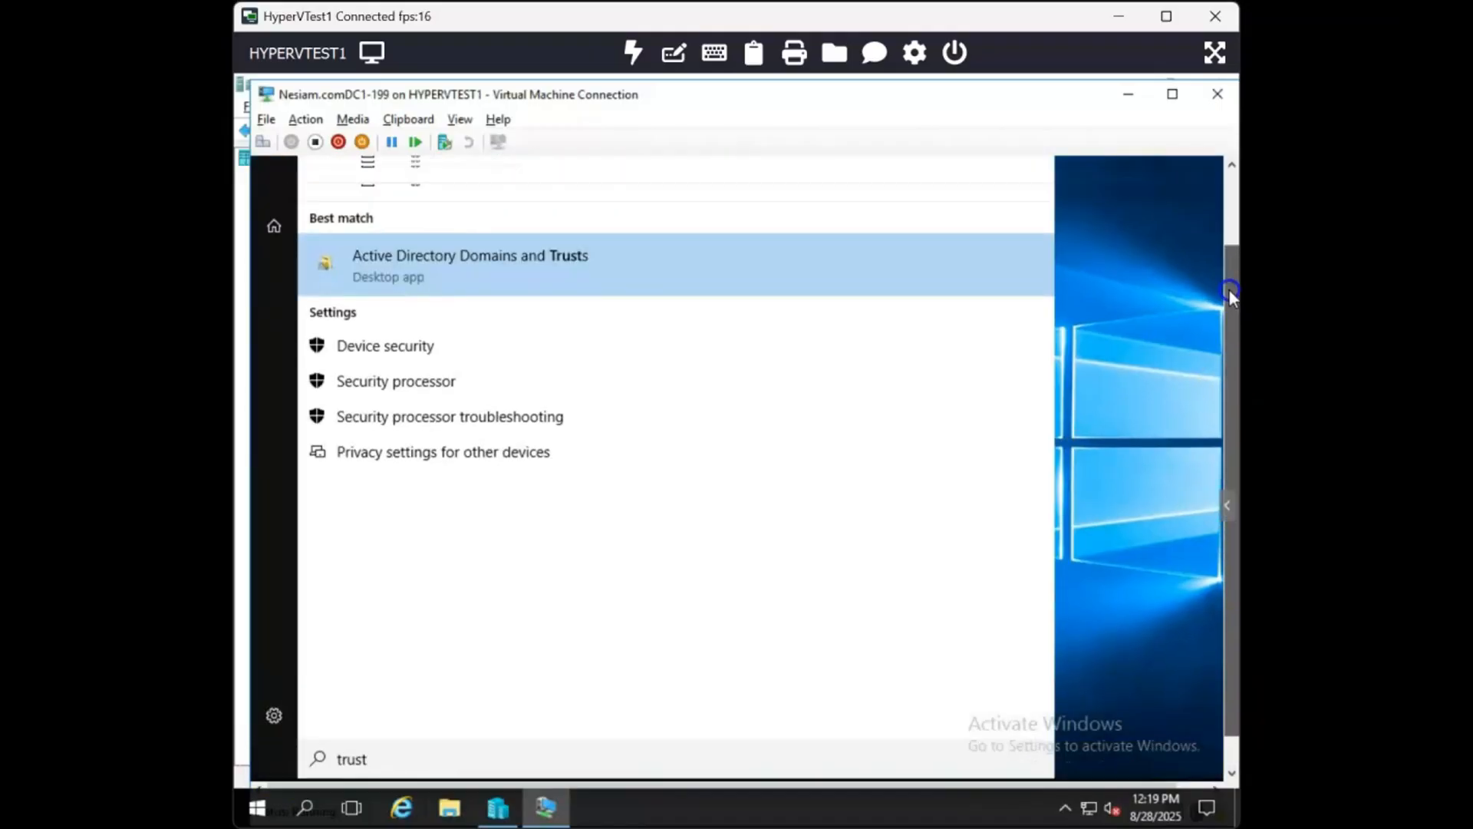
click(499, 309)
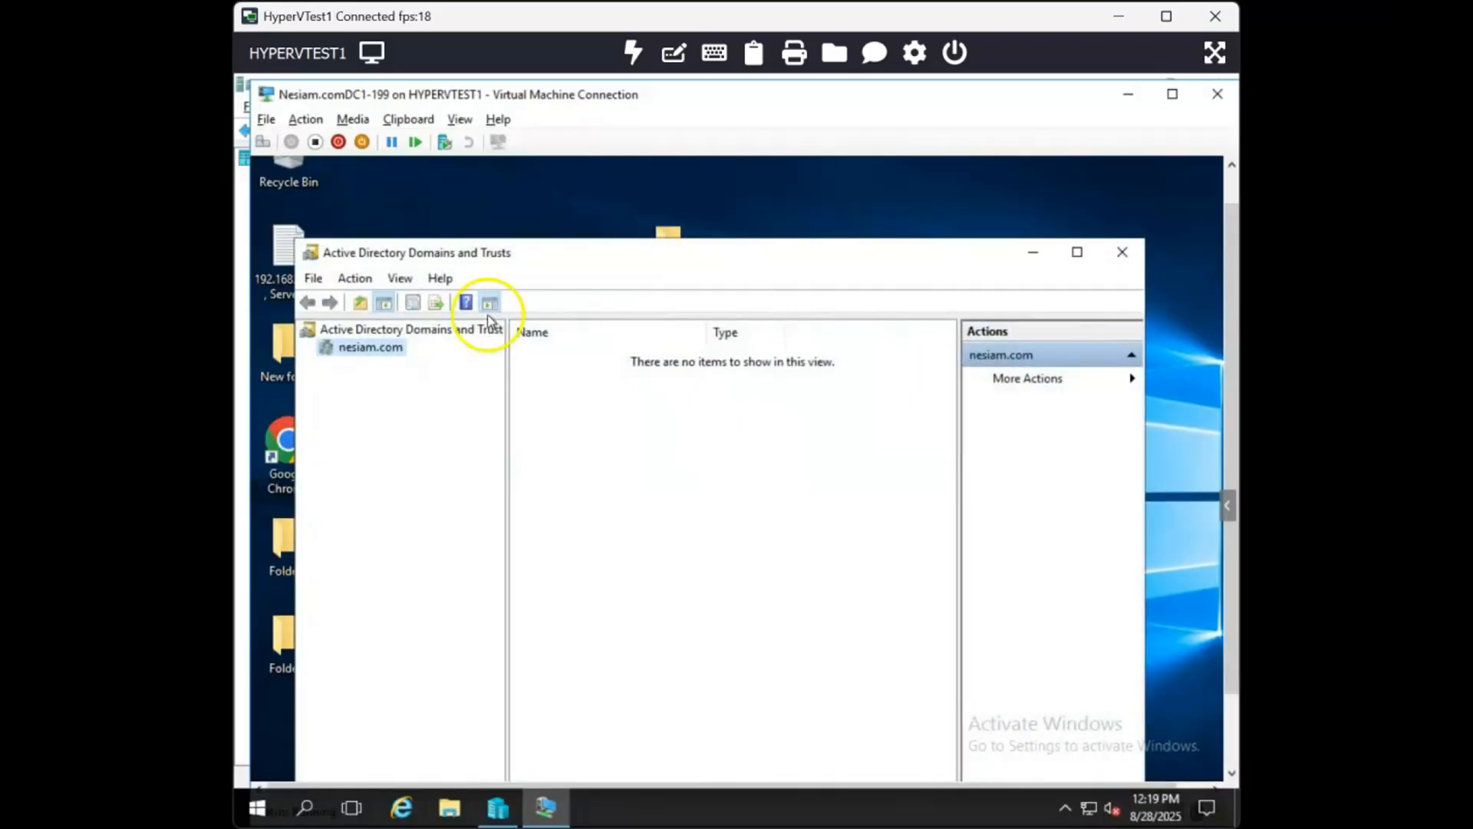
- Open the nesiam.com domain properties and switch to its Trusts tab
right_click(398, 352)
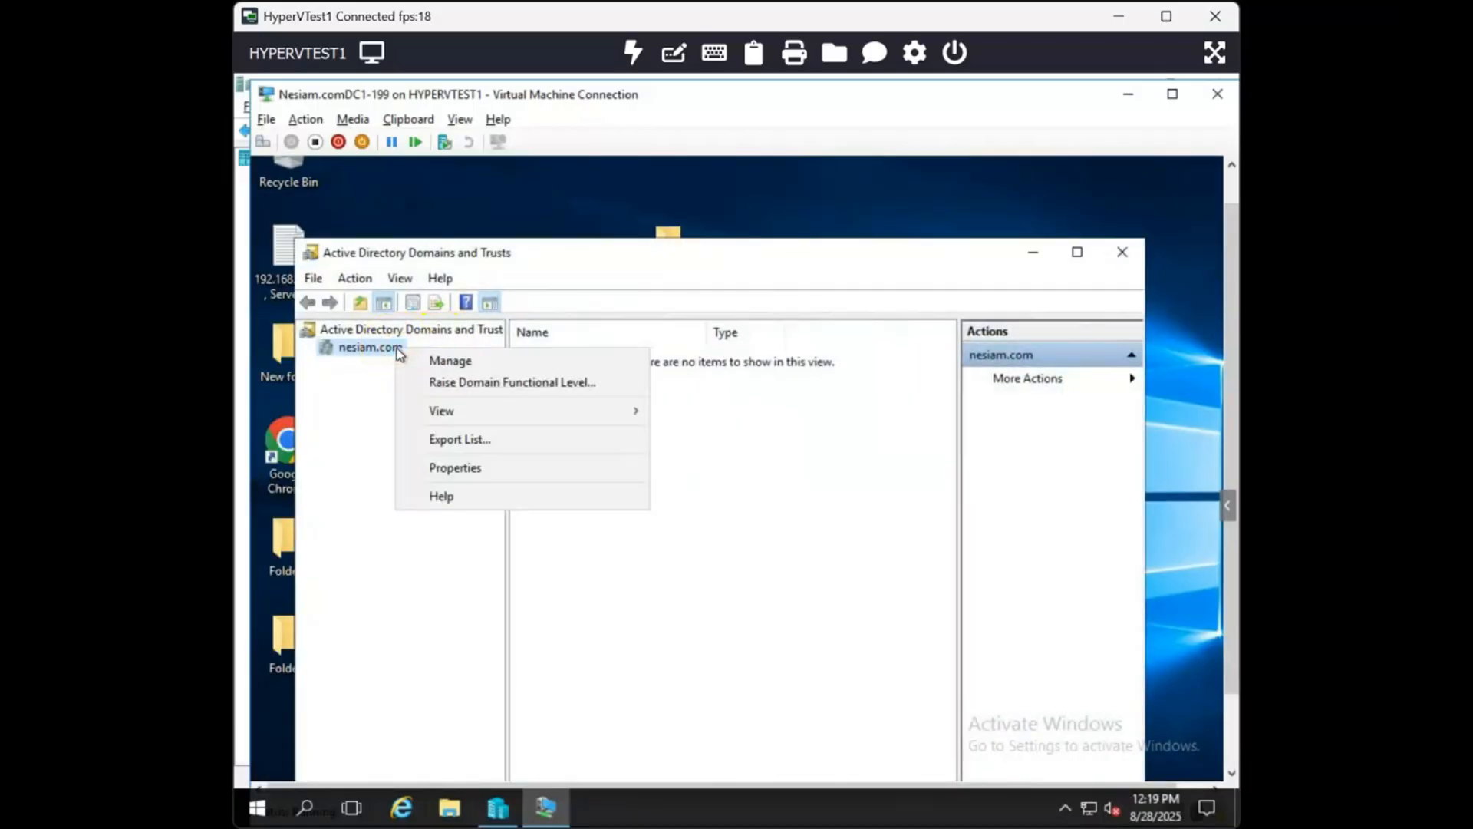
click(493, 469)
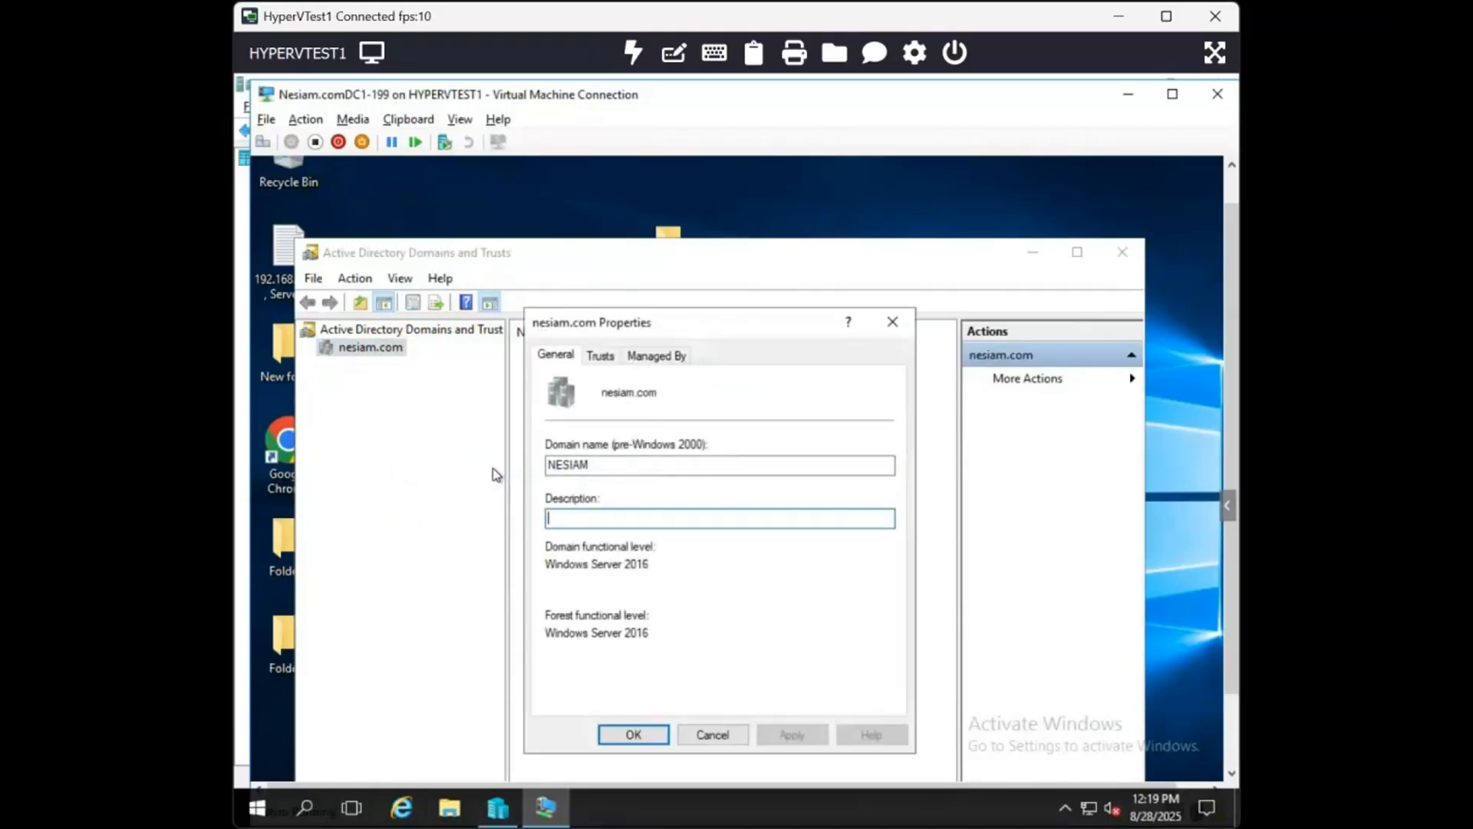
click(611, 357)
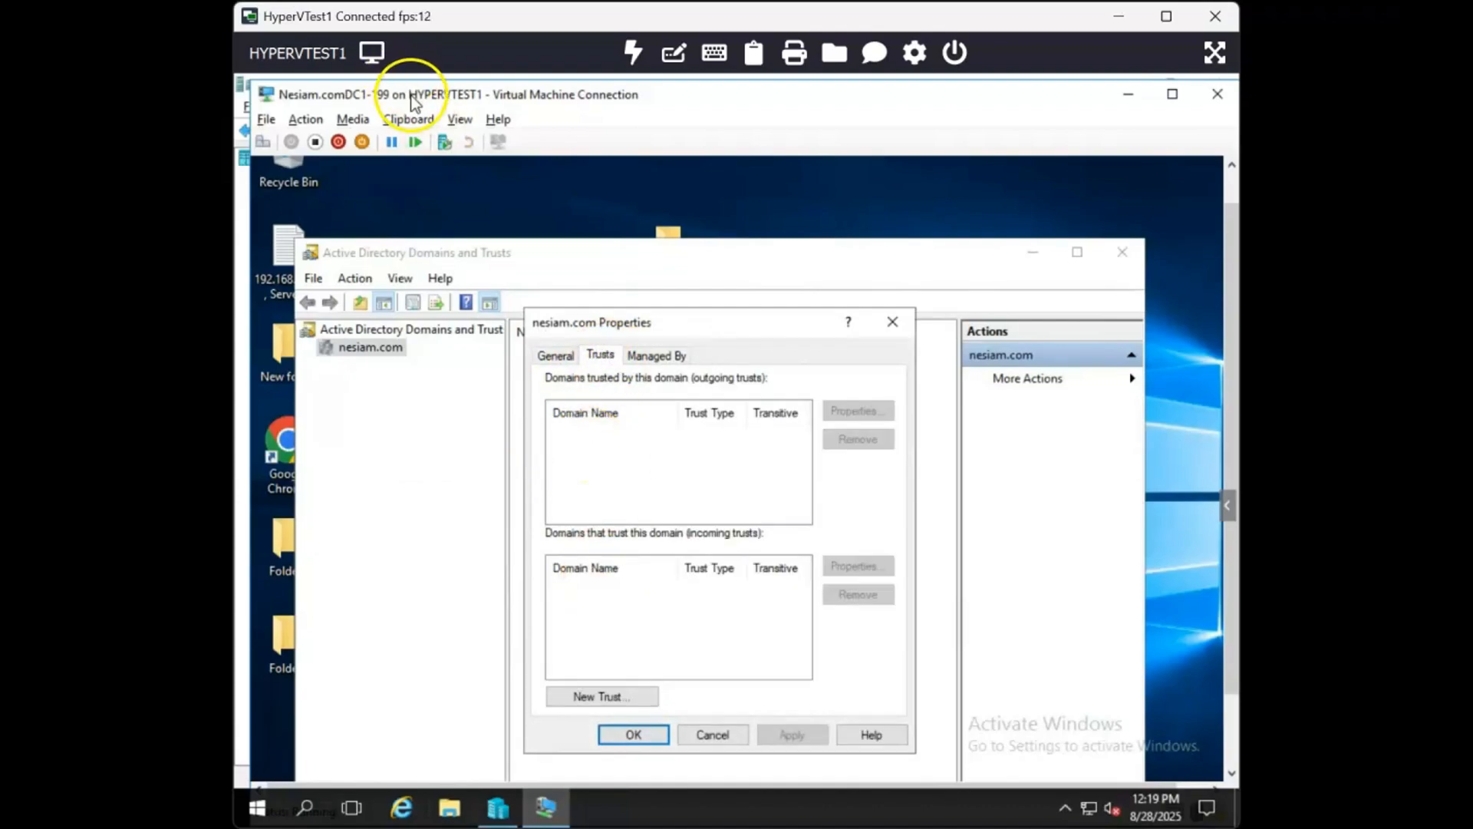
drag(412, 96, 832, 125)
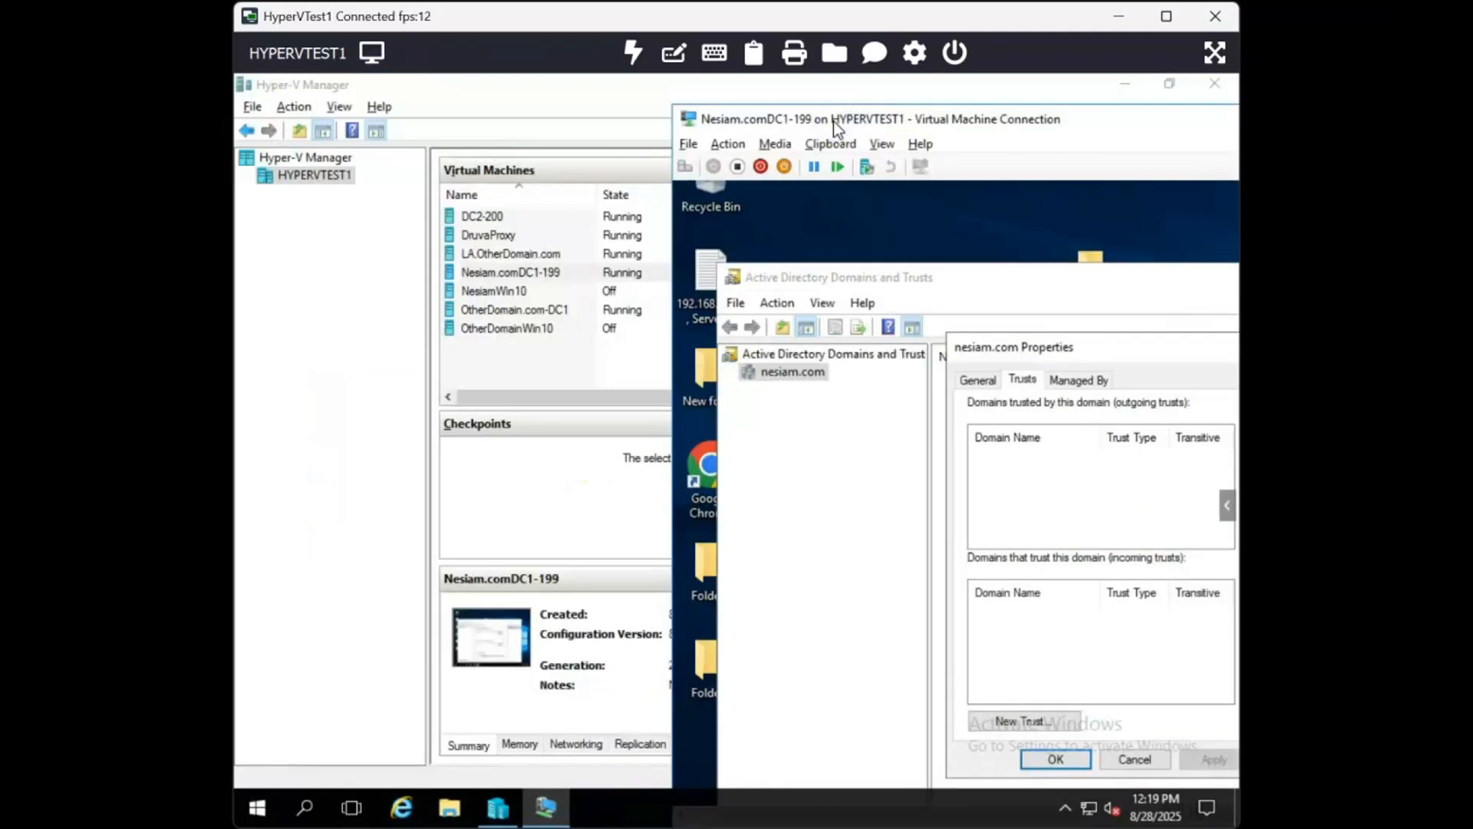
click(552, 313)
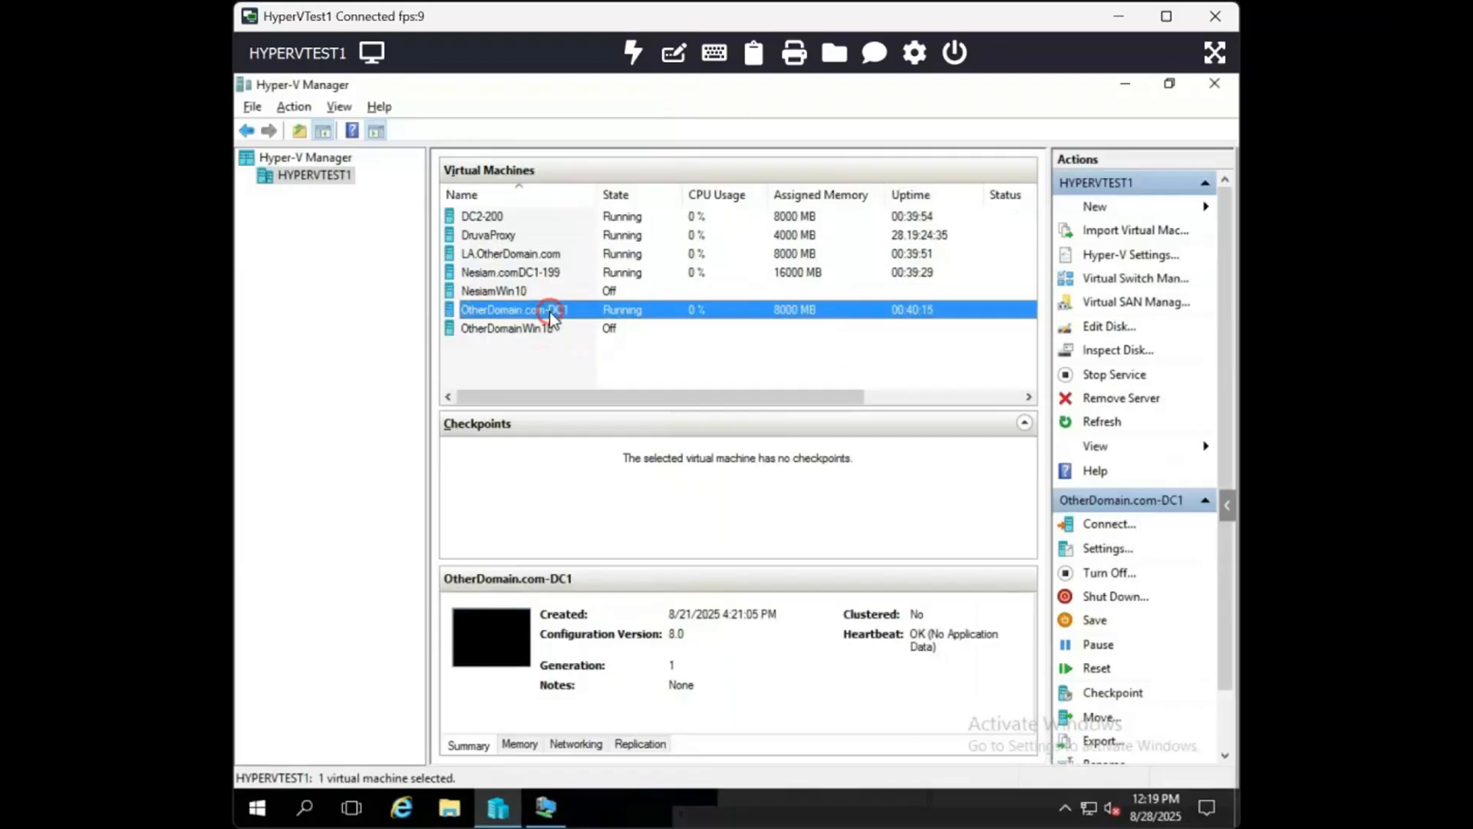
right_click(551, 315)
click(608, 352)
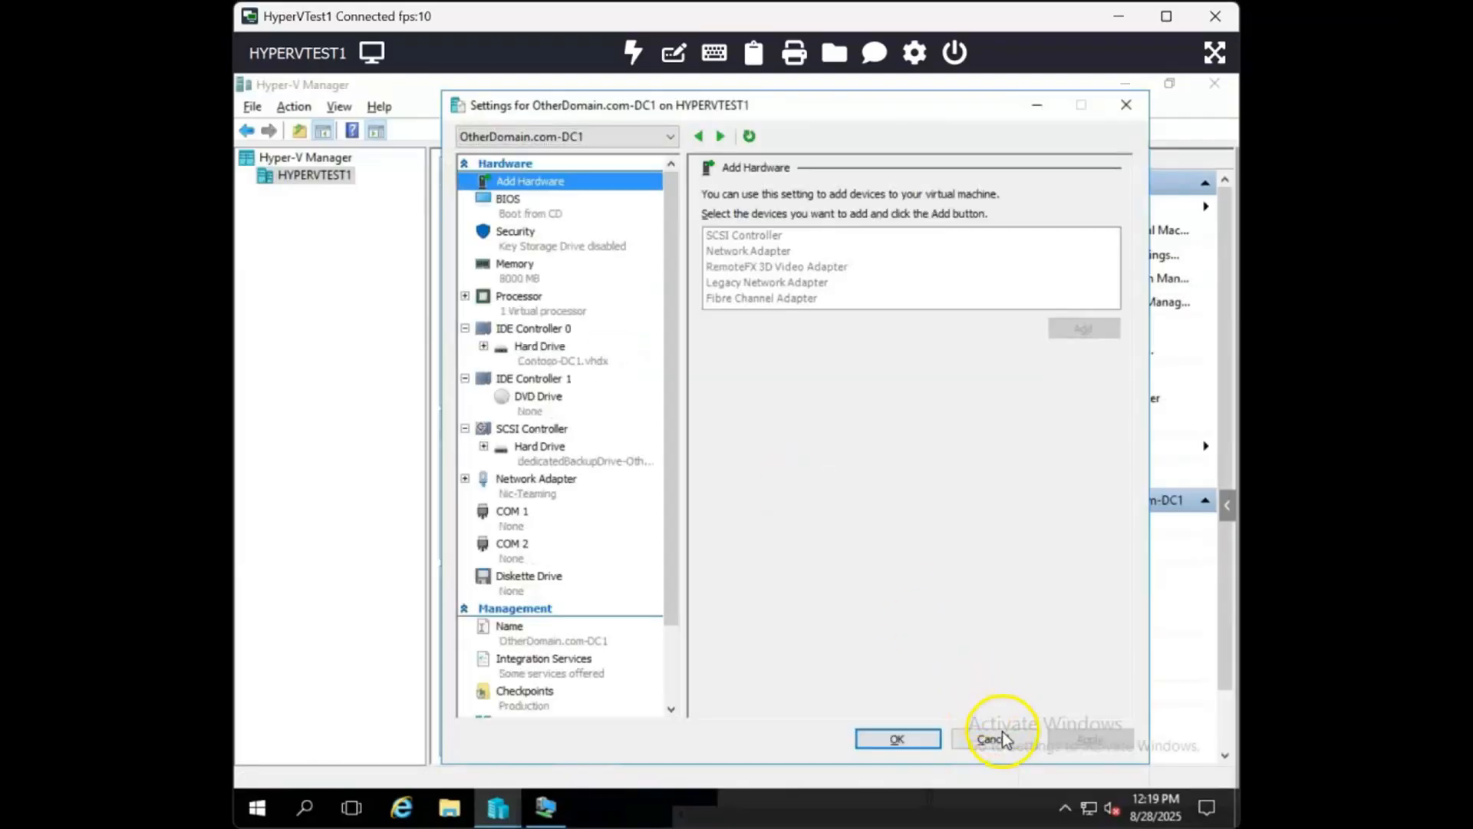
click(992, 738)
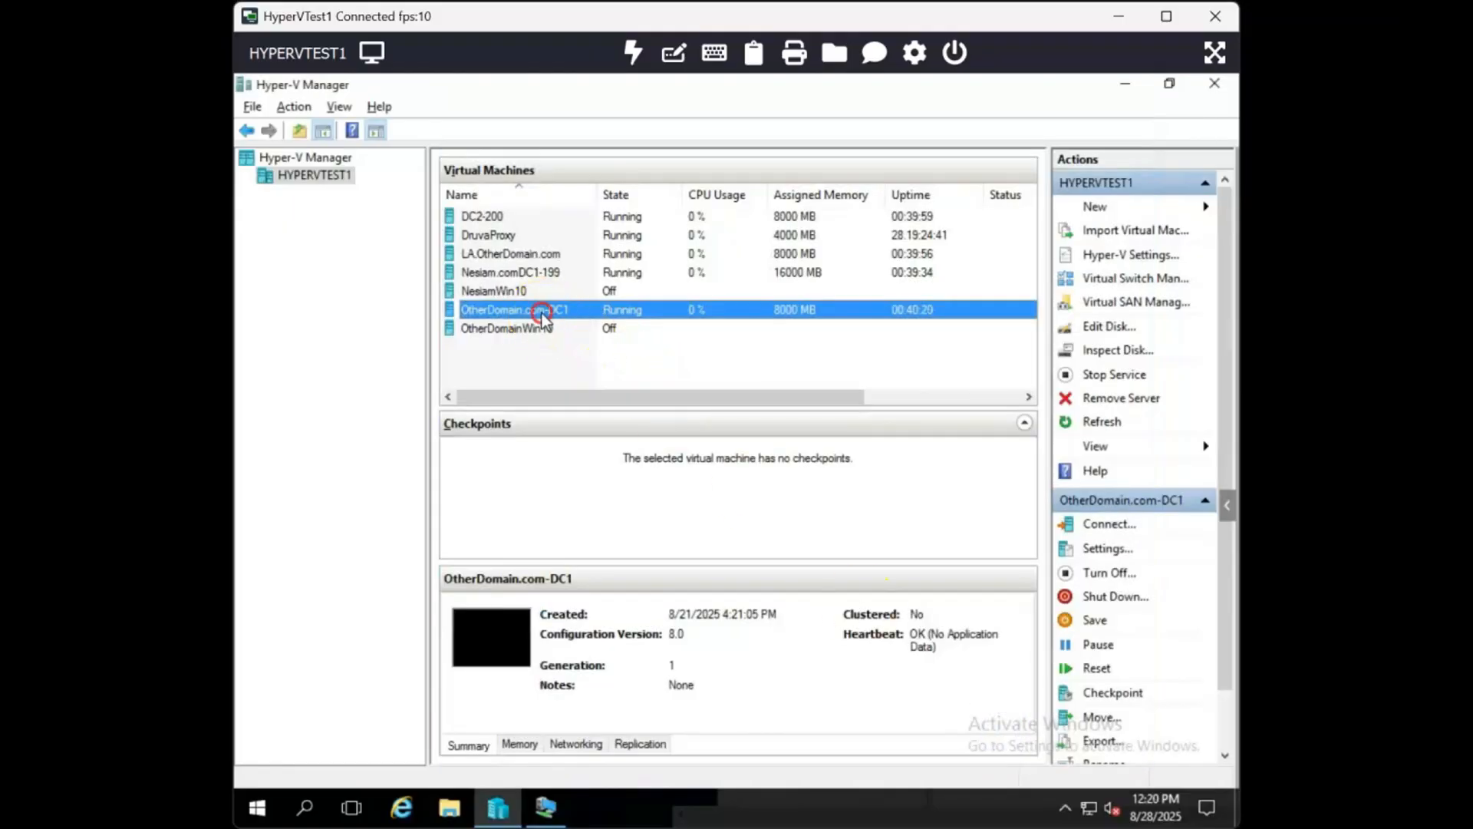
- Connect to the OtherDomain.com-DC1 virtual machine and sign in by entering the Administrator account password
right_click(542, 313)
click(602, 325)
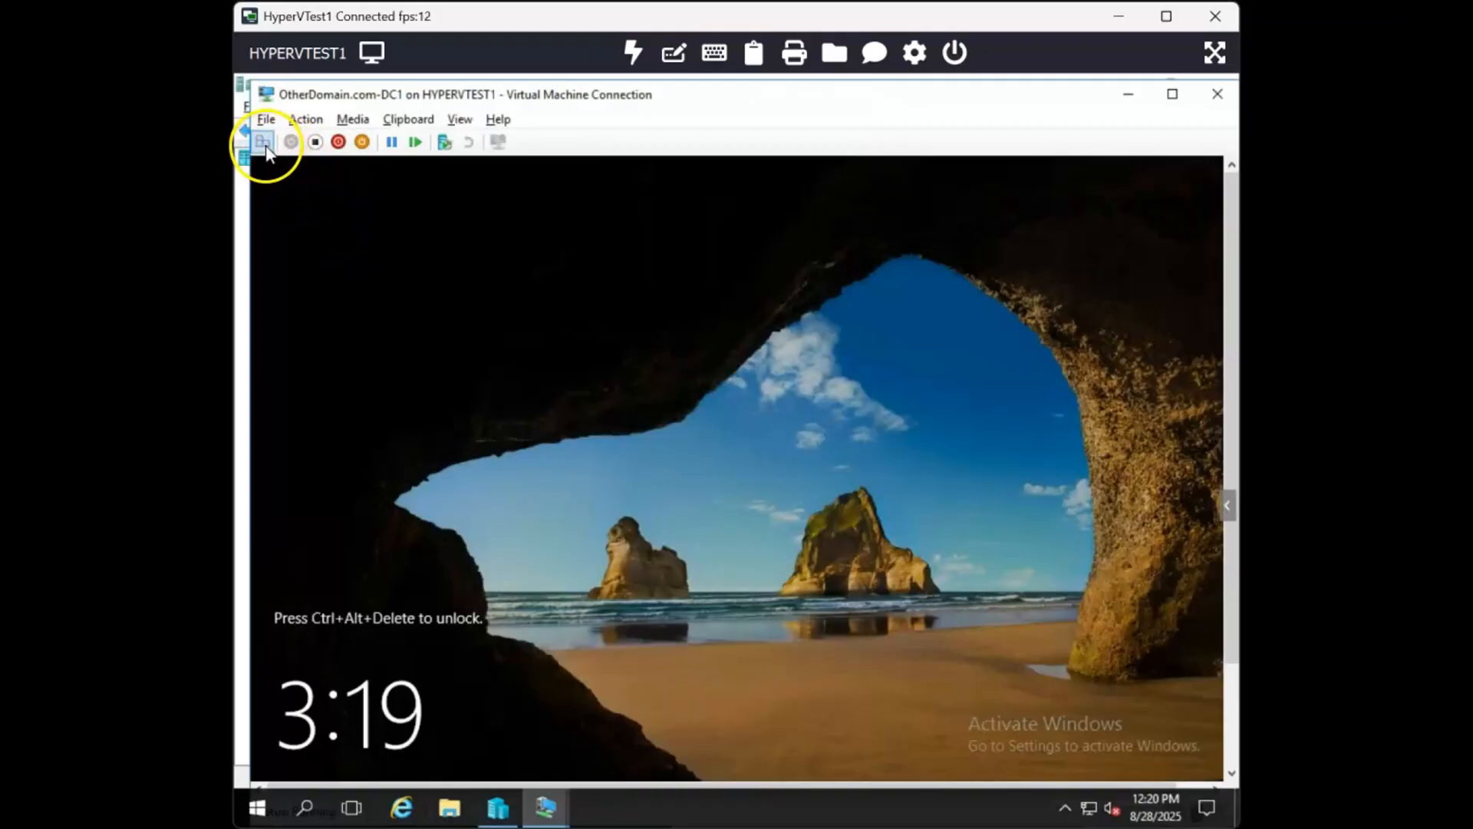
click(262, 143)
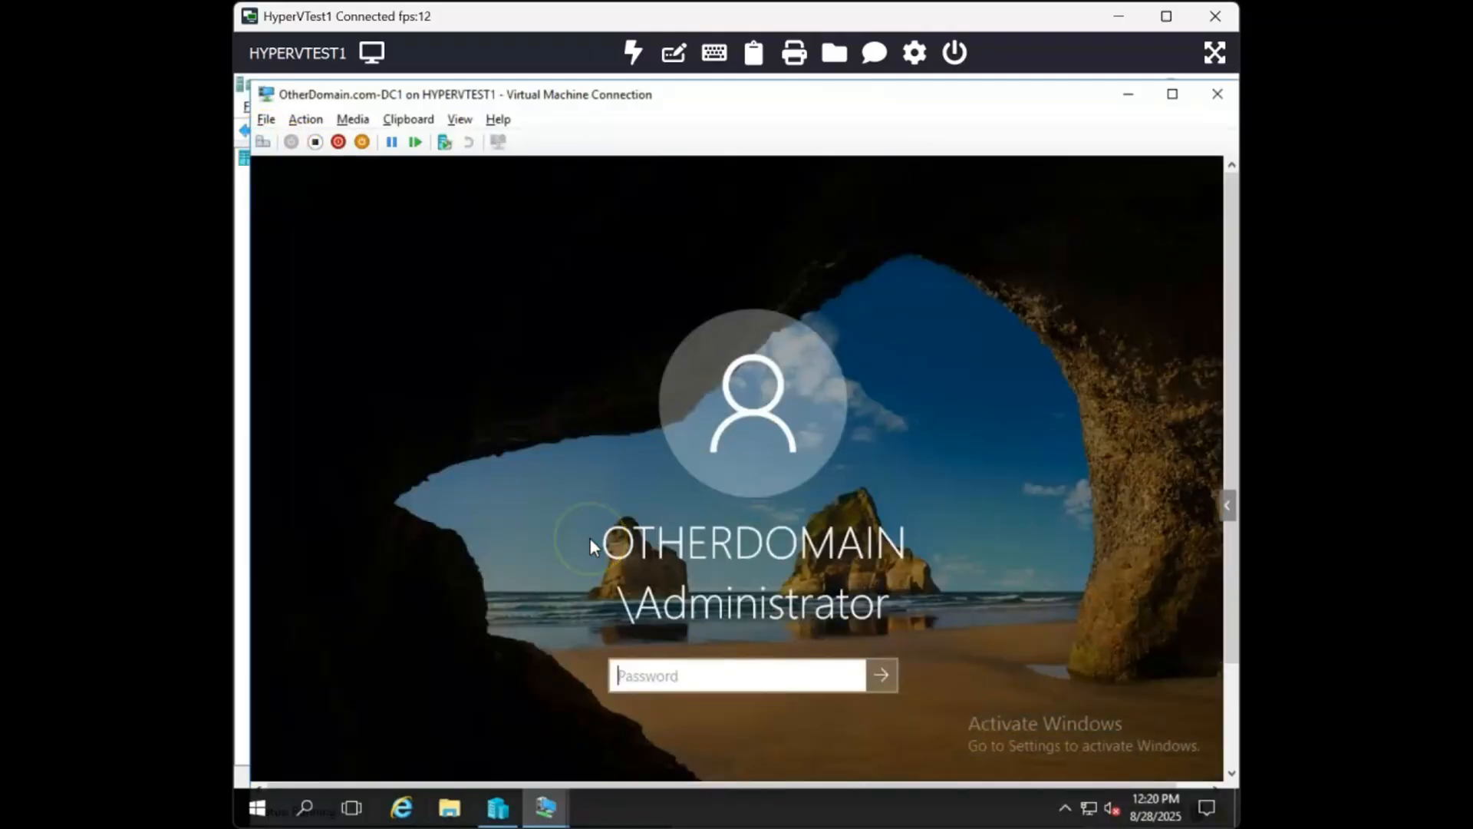
text(**************)
key(Return)
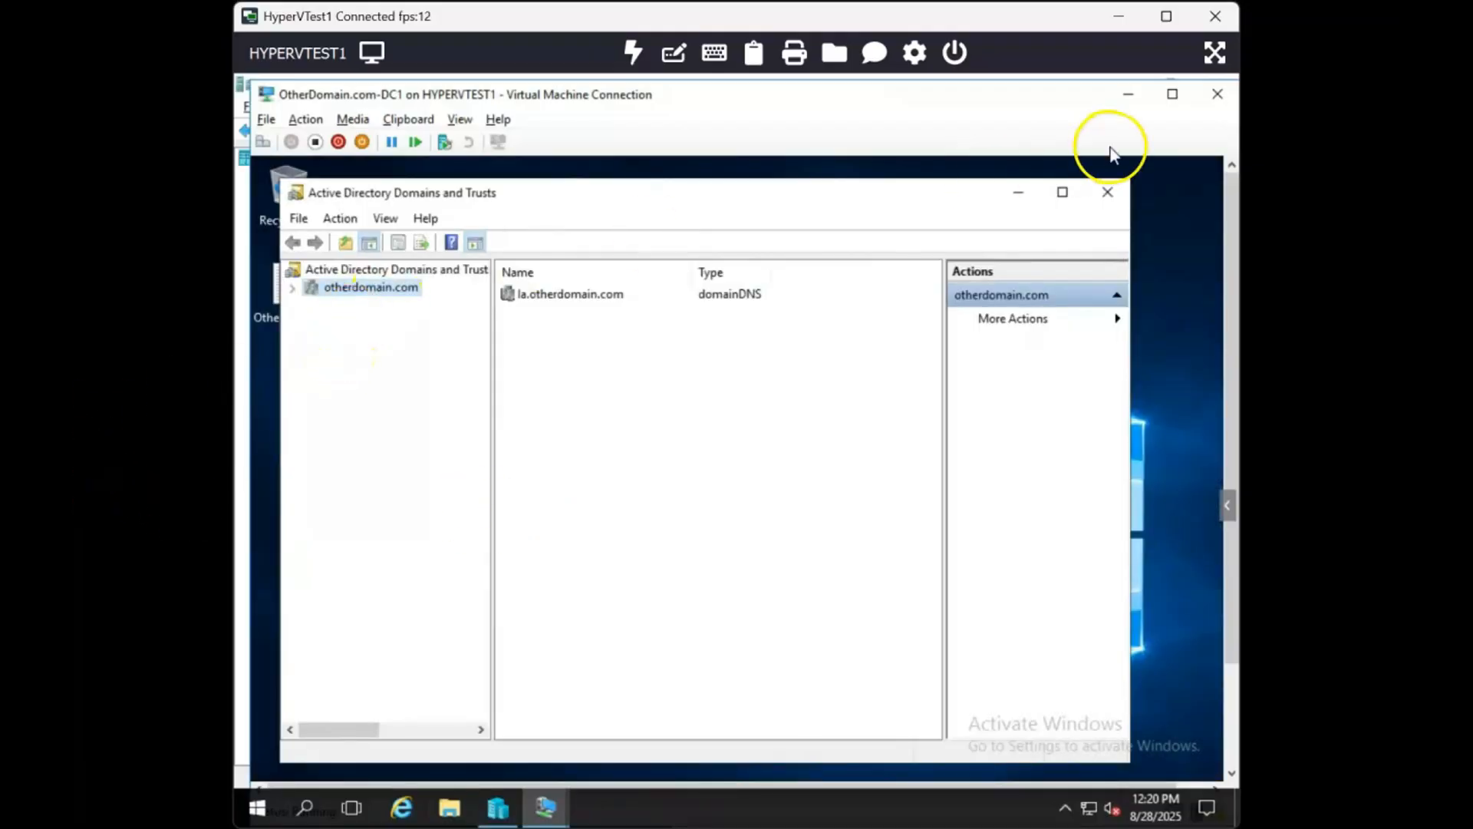
- Reopen Active Directory Domains and Trusts on the OtherDomain controller by searching for trust
click(1108, 192)
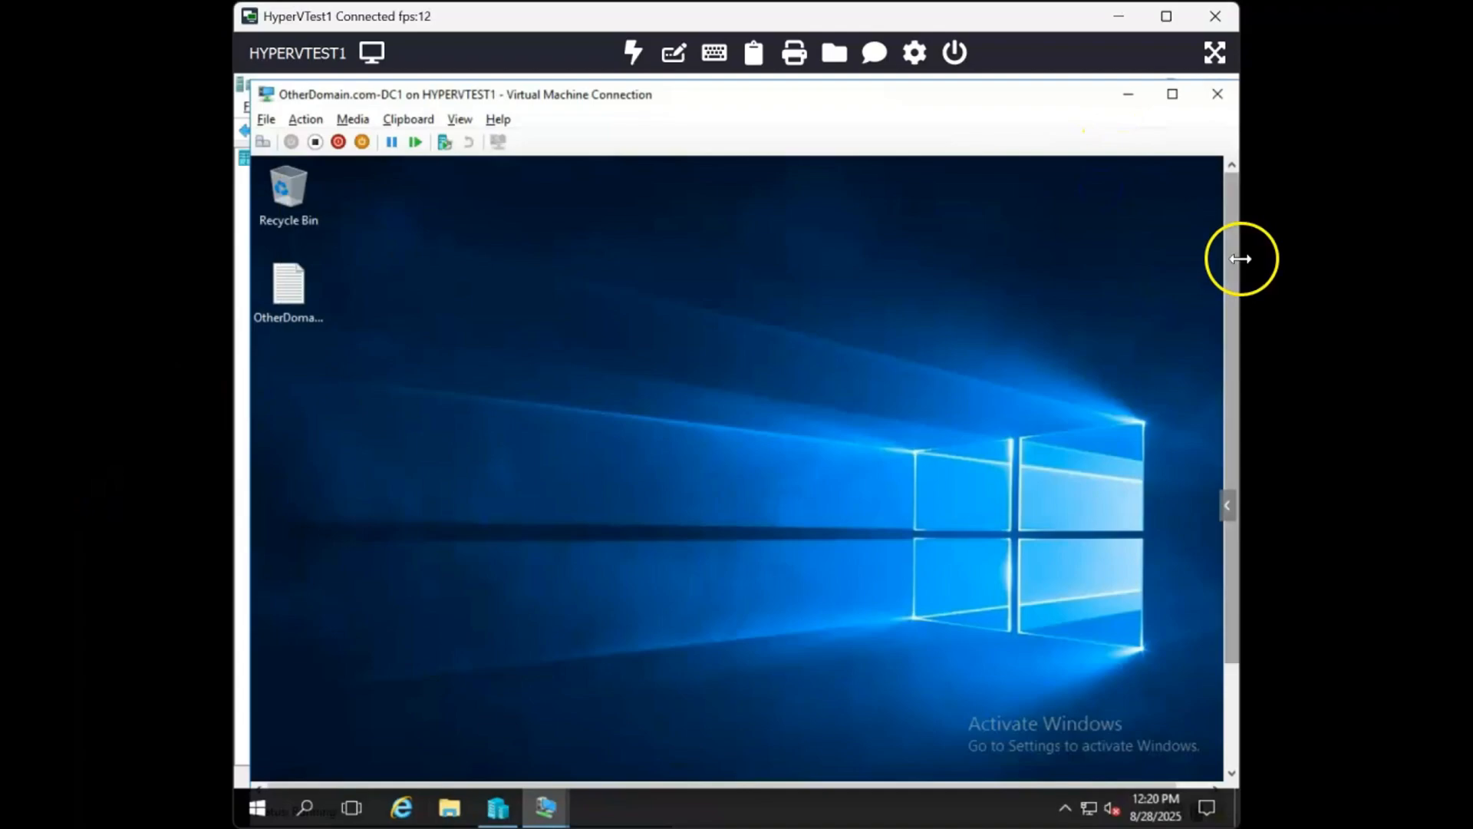
drag(1233, 269, 1226, 470)
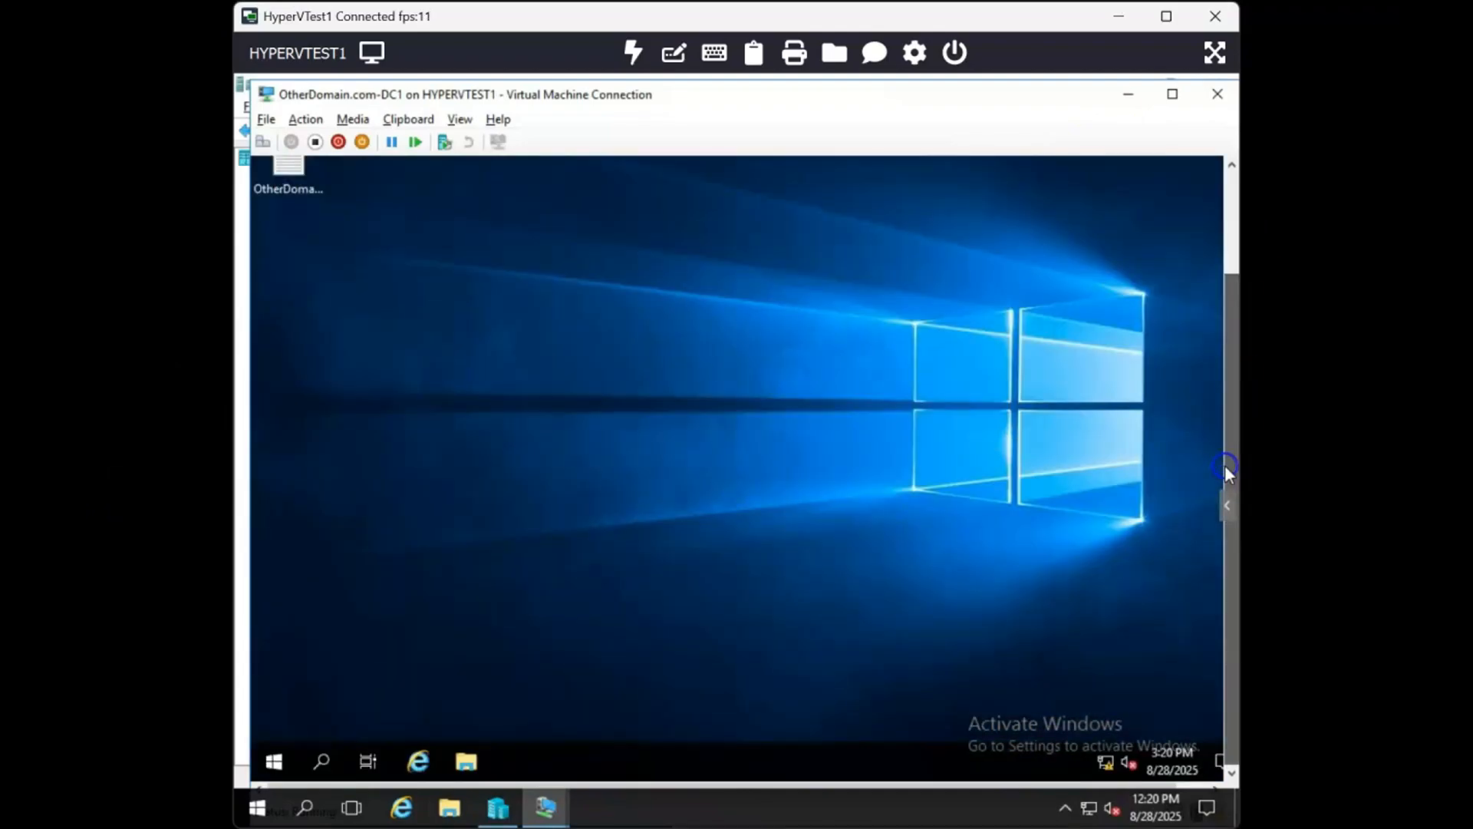
click(276, 755)
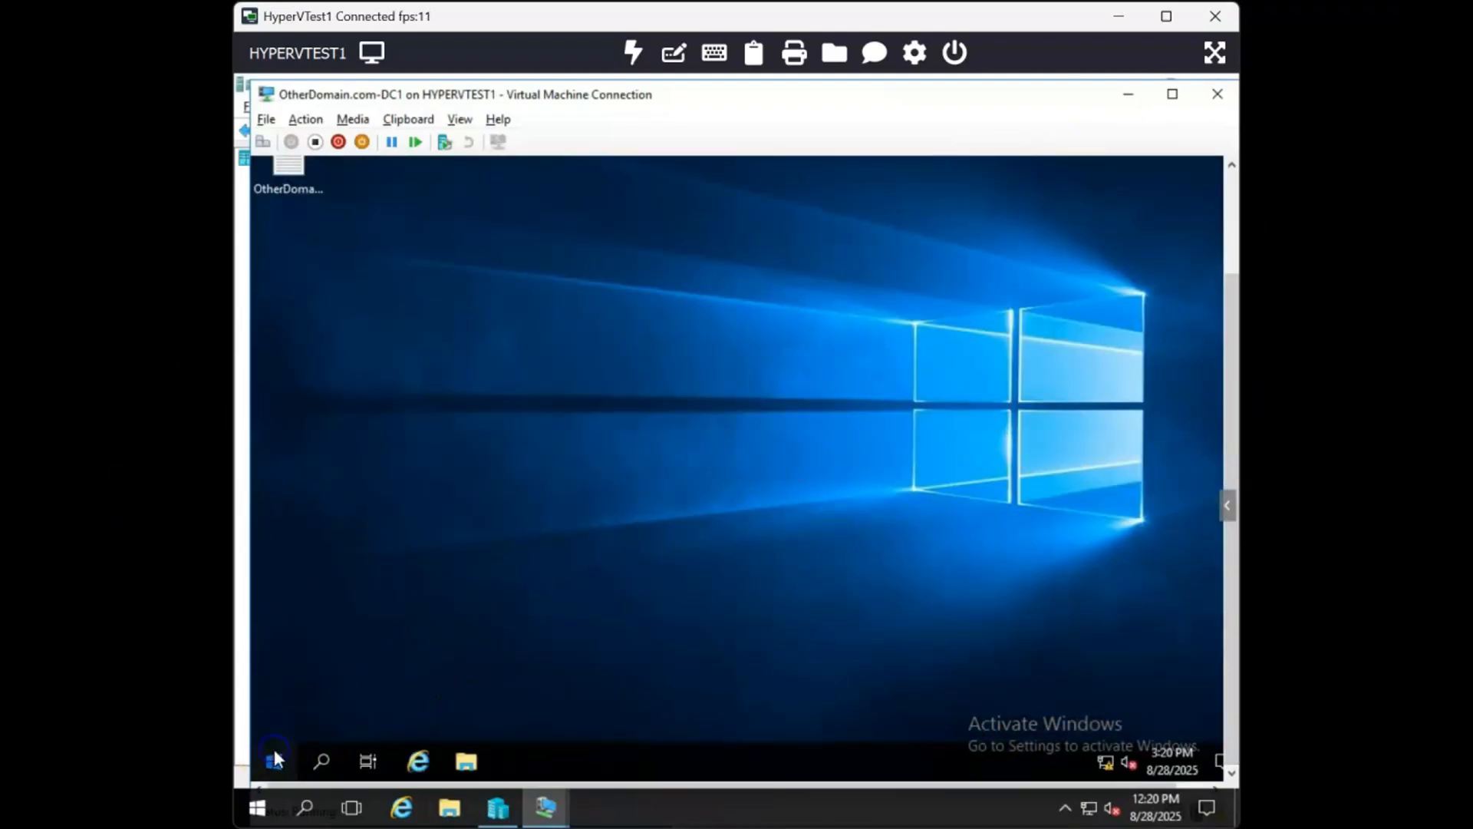
text(trust)
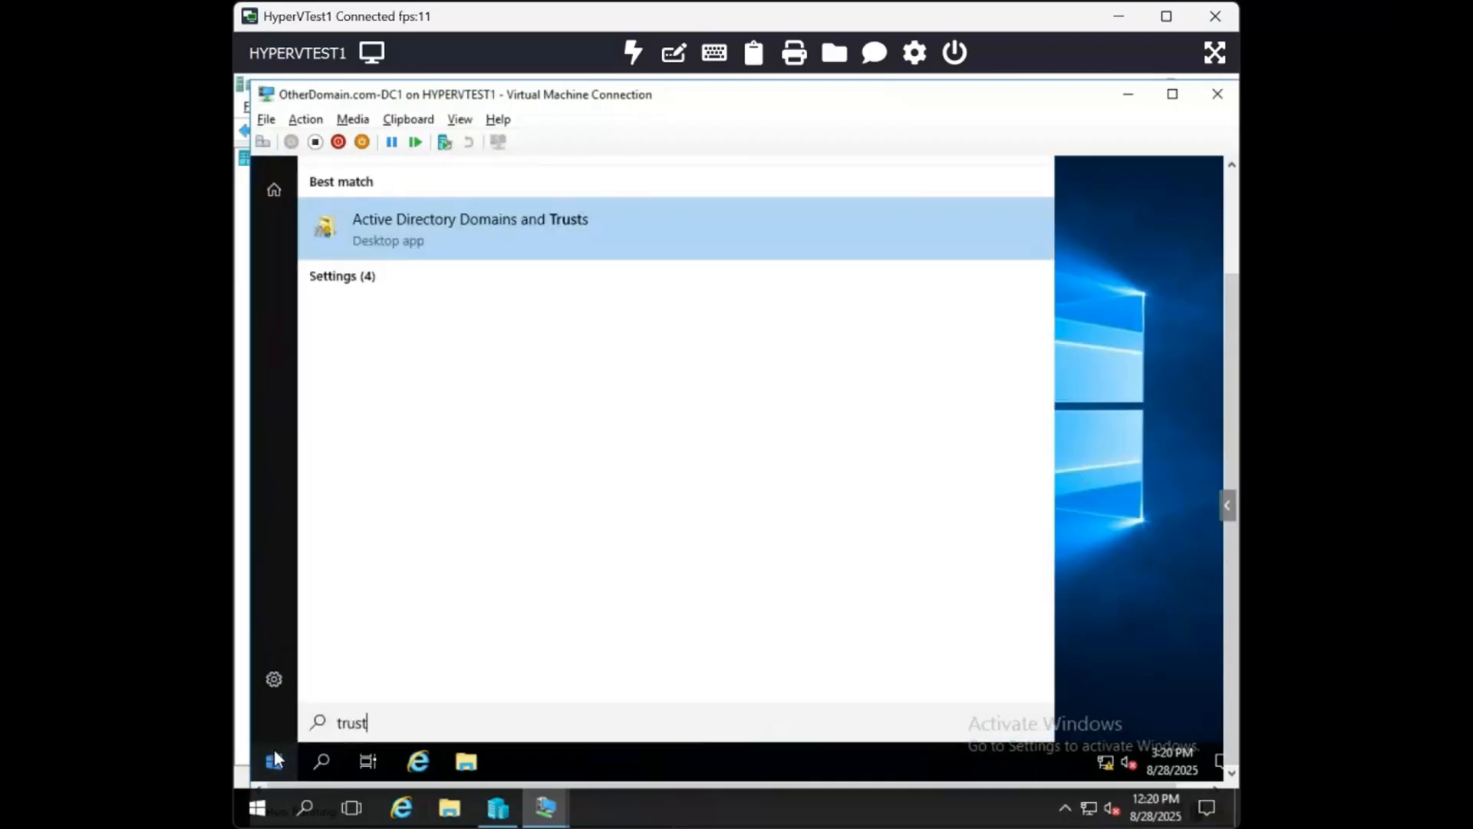
click(588, 238)
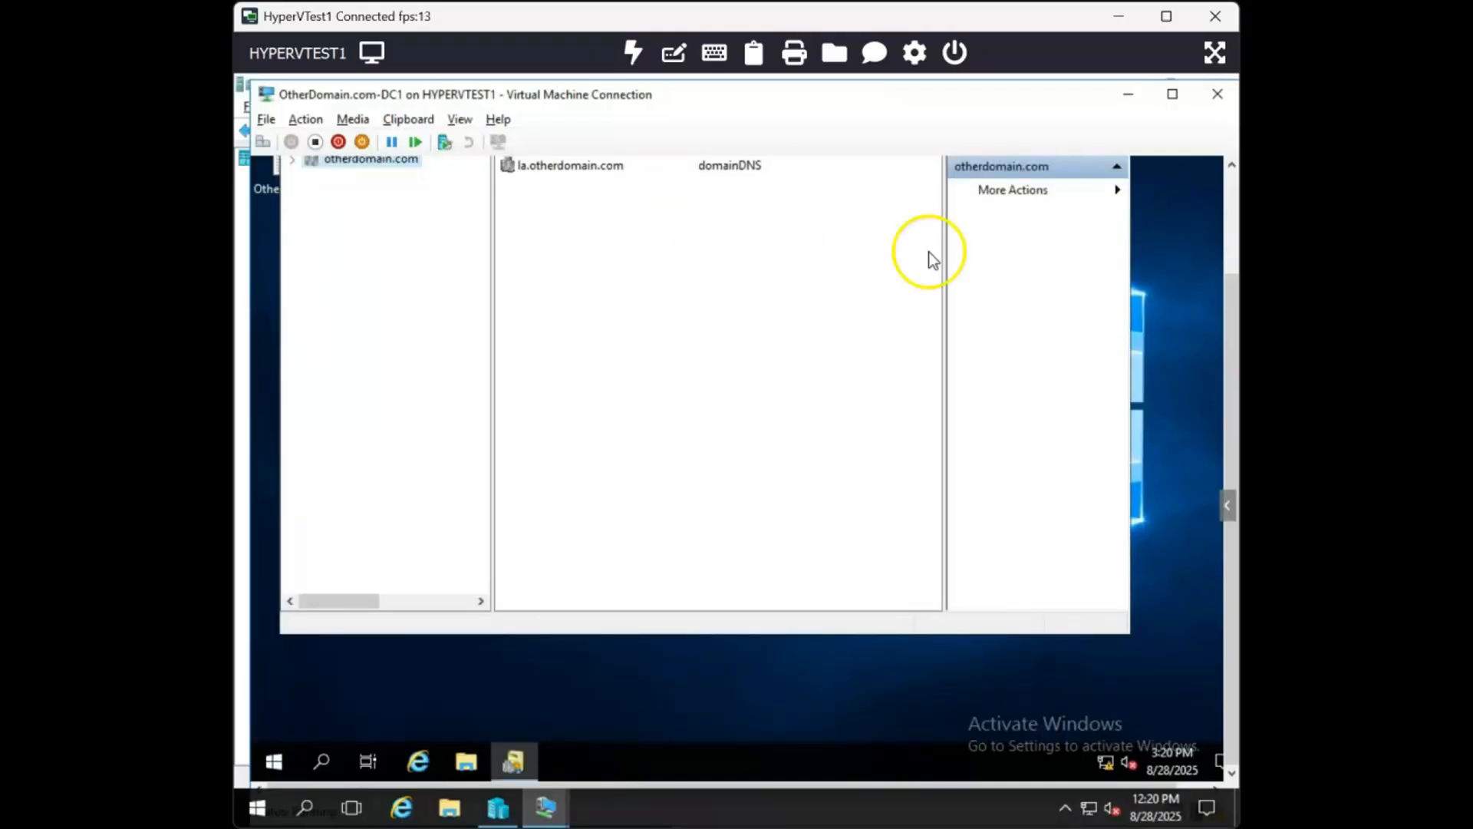
drag(1223, 189, 1223, 154)
drag(1029, 190, 1022, 100)
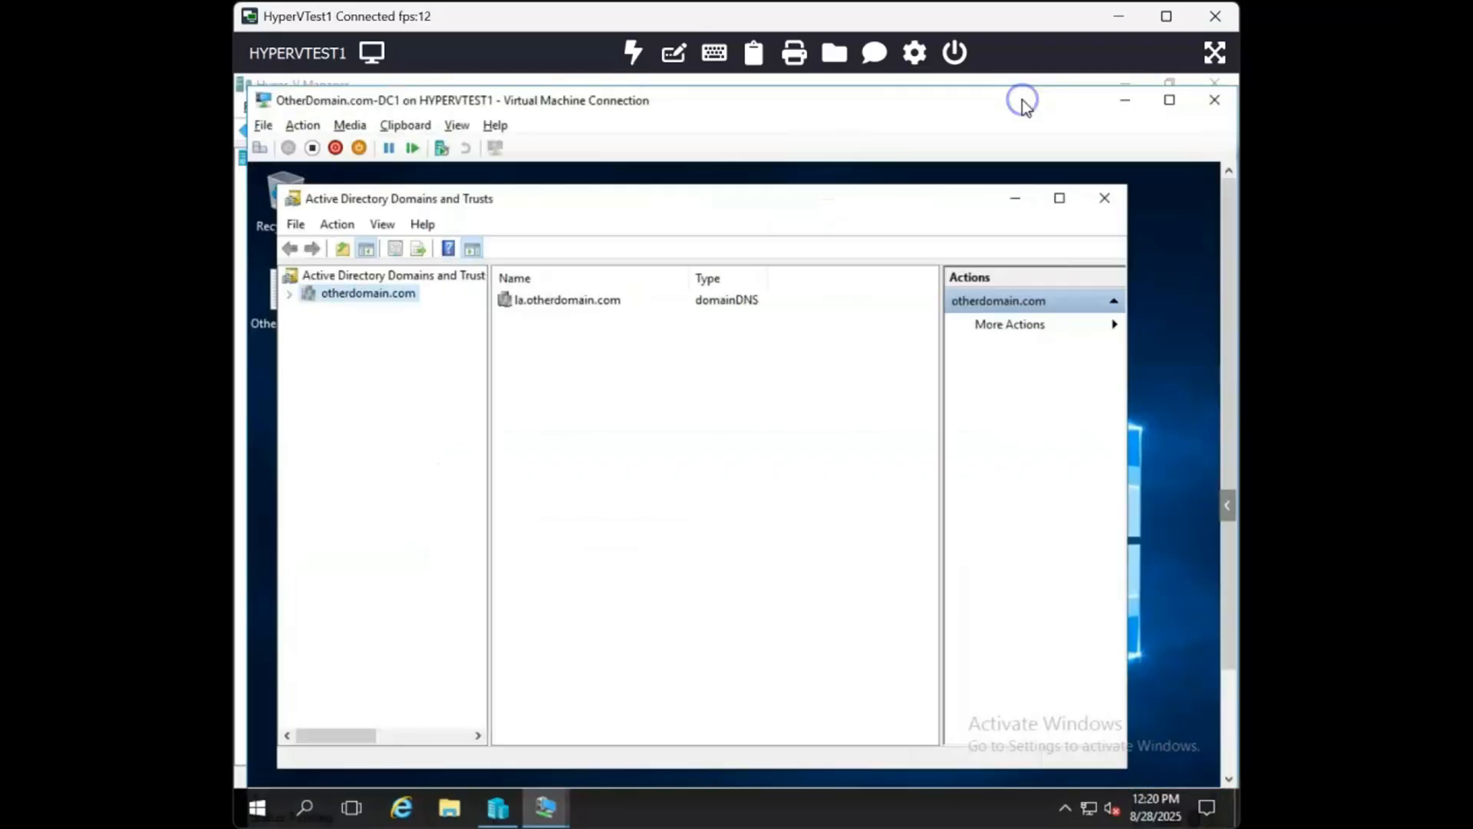
- Open the otherdomain.com domain properties and view its Trusts tab
right_click(398, 298)
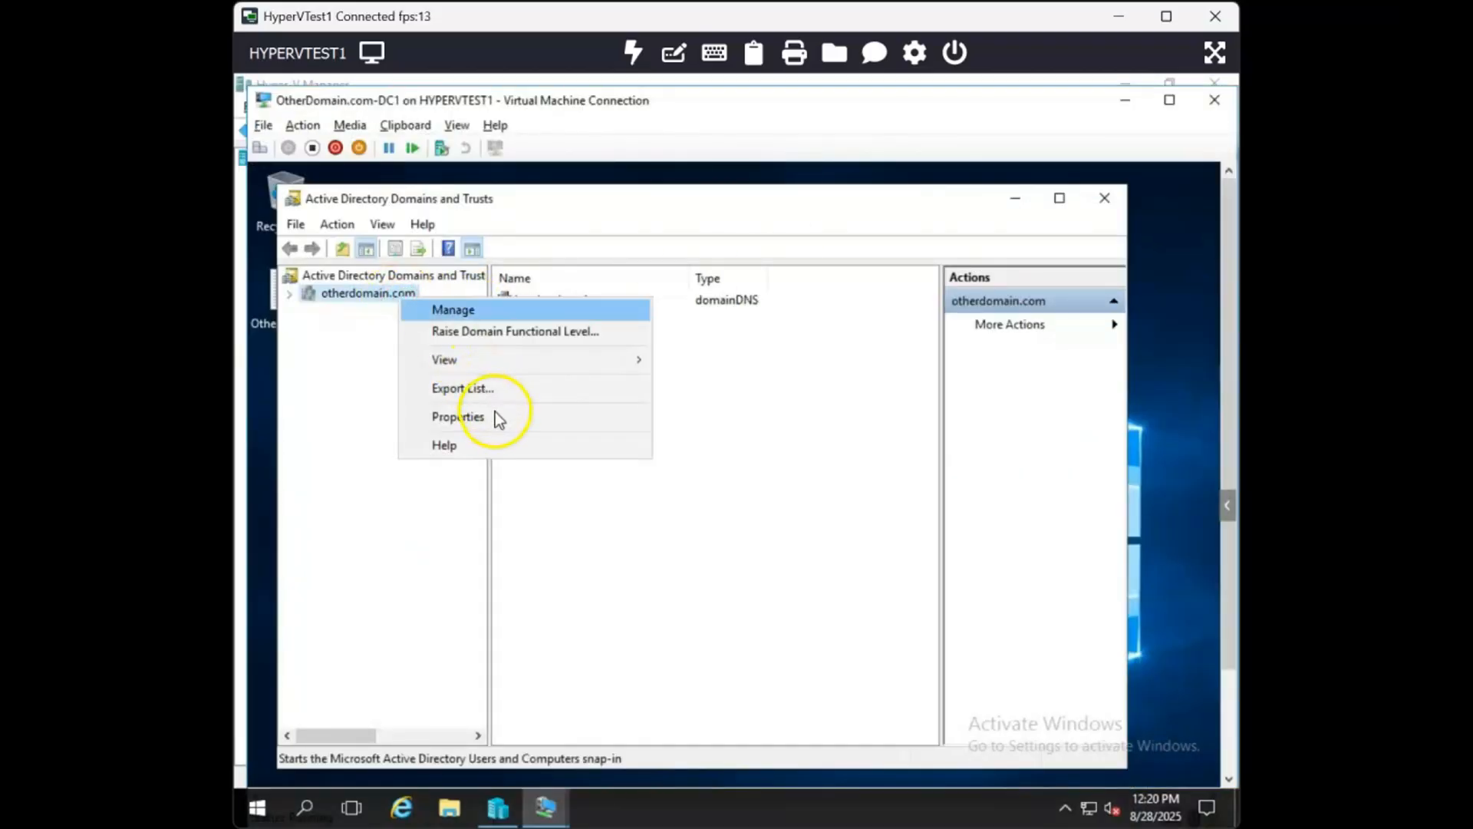
click(459, 416)
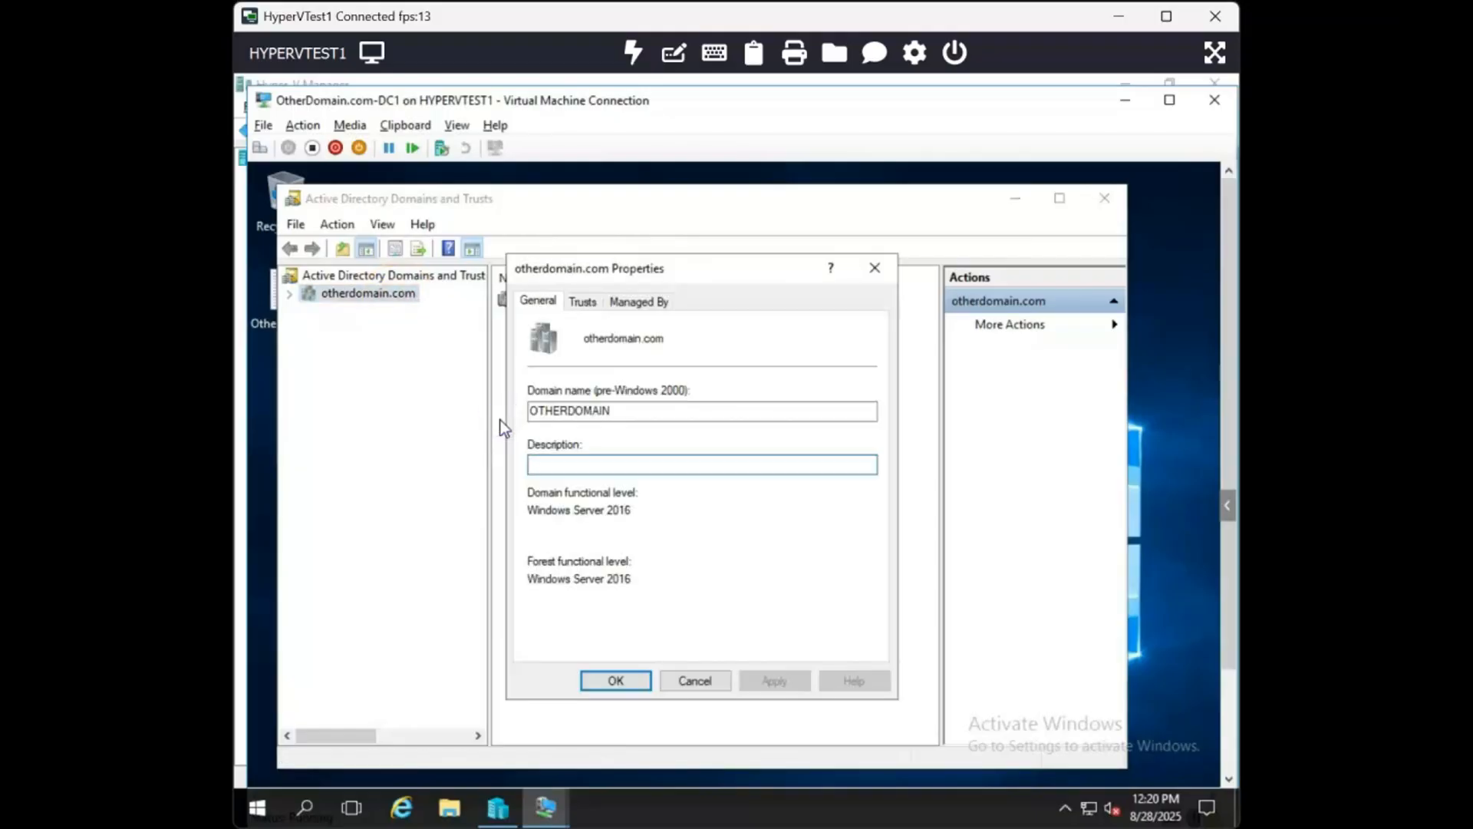
click(585, 305)
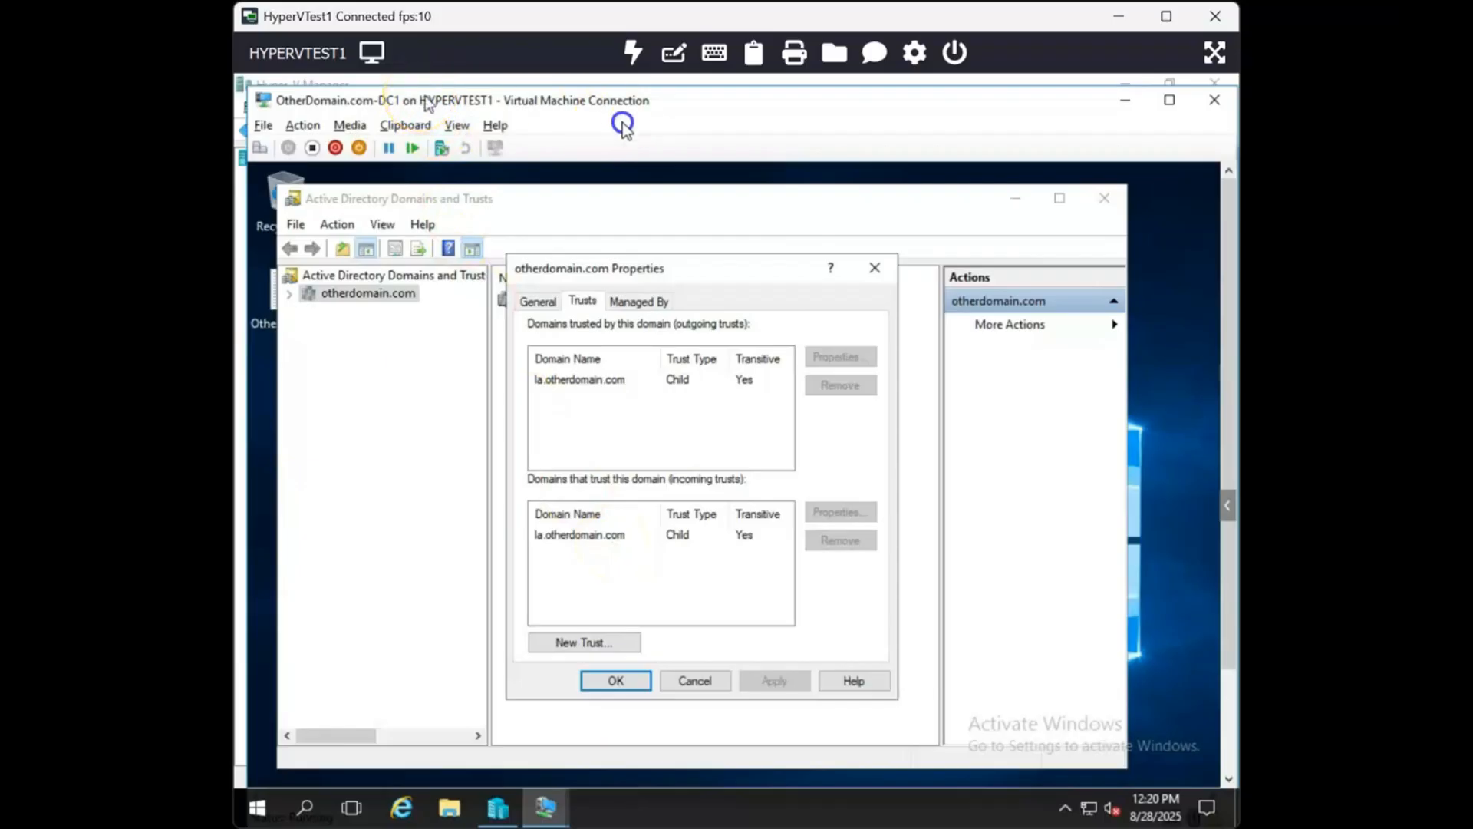
- Switch back to the Nesiam.comDC1-199 virtual machine window and enlarge it to full screen
drag(422, 98, 632, 124)
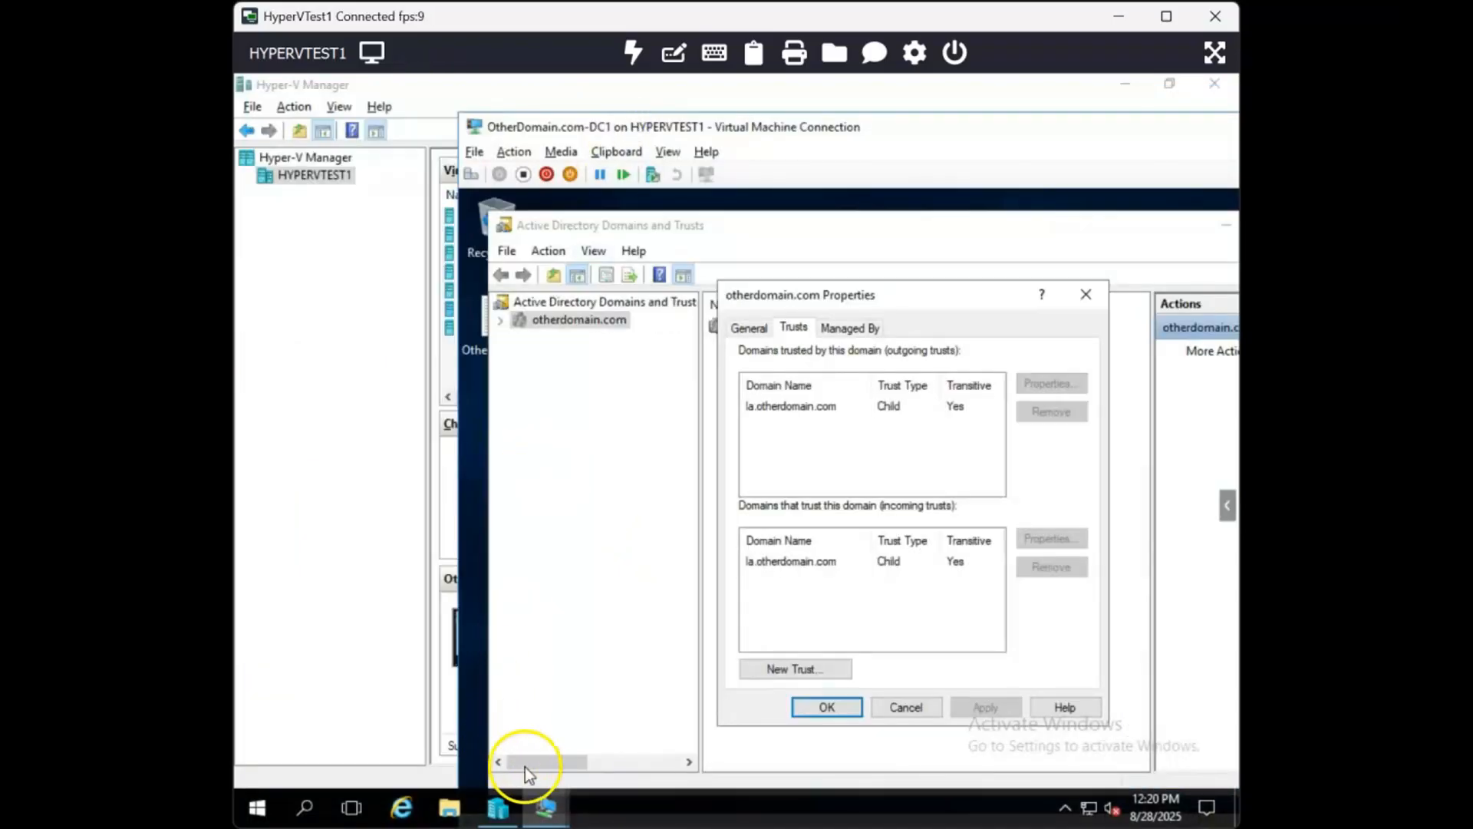
mouse_move(549, 810)
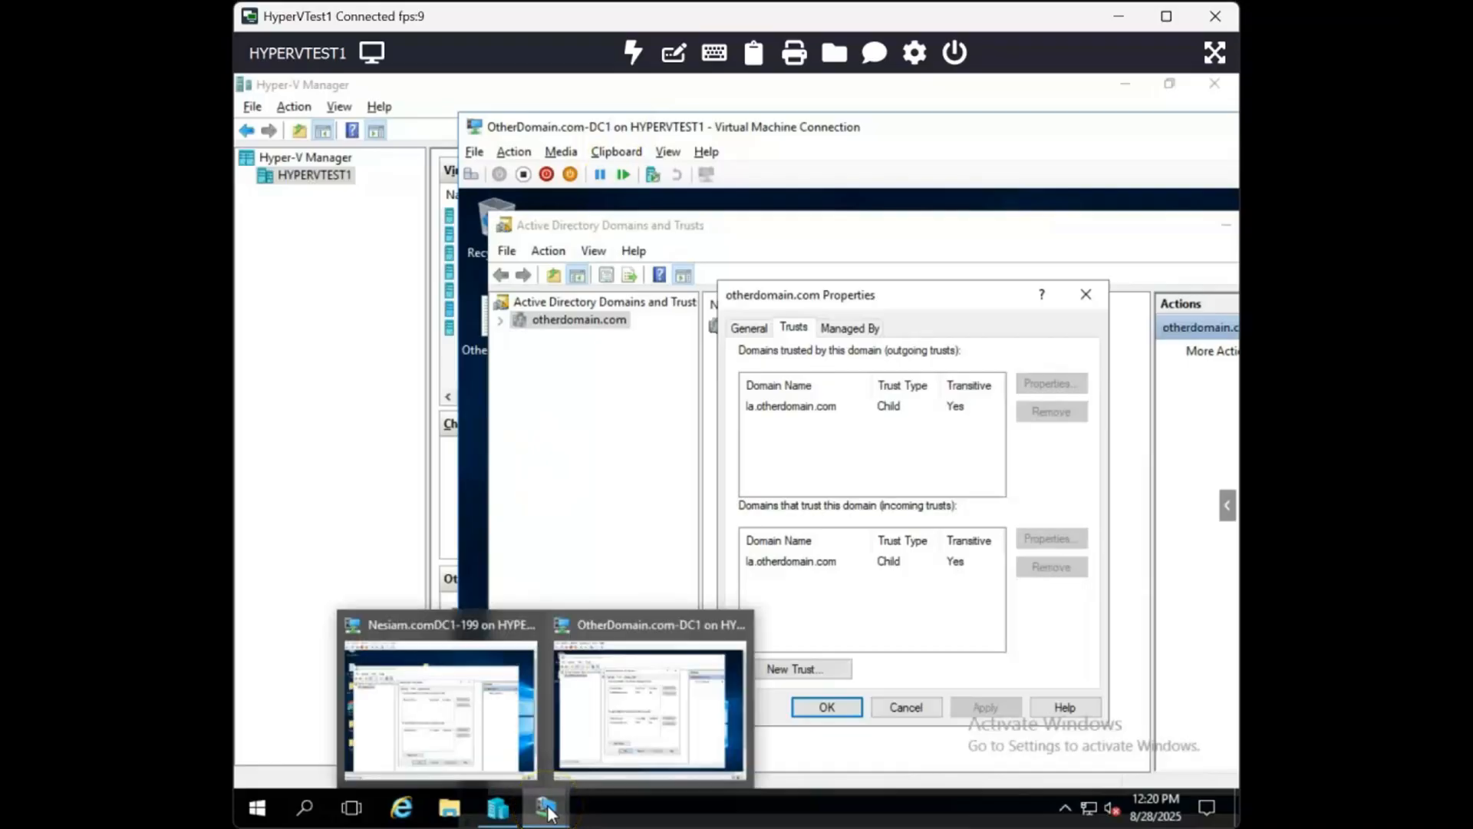
click(454, 715)
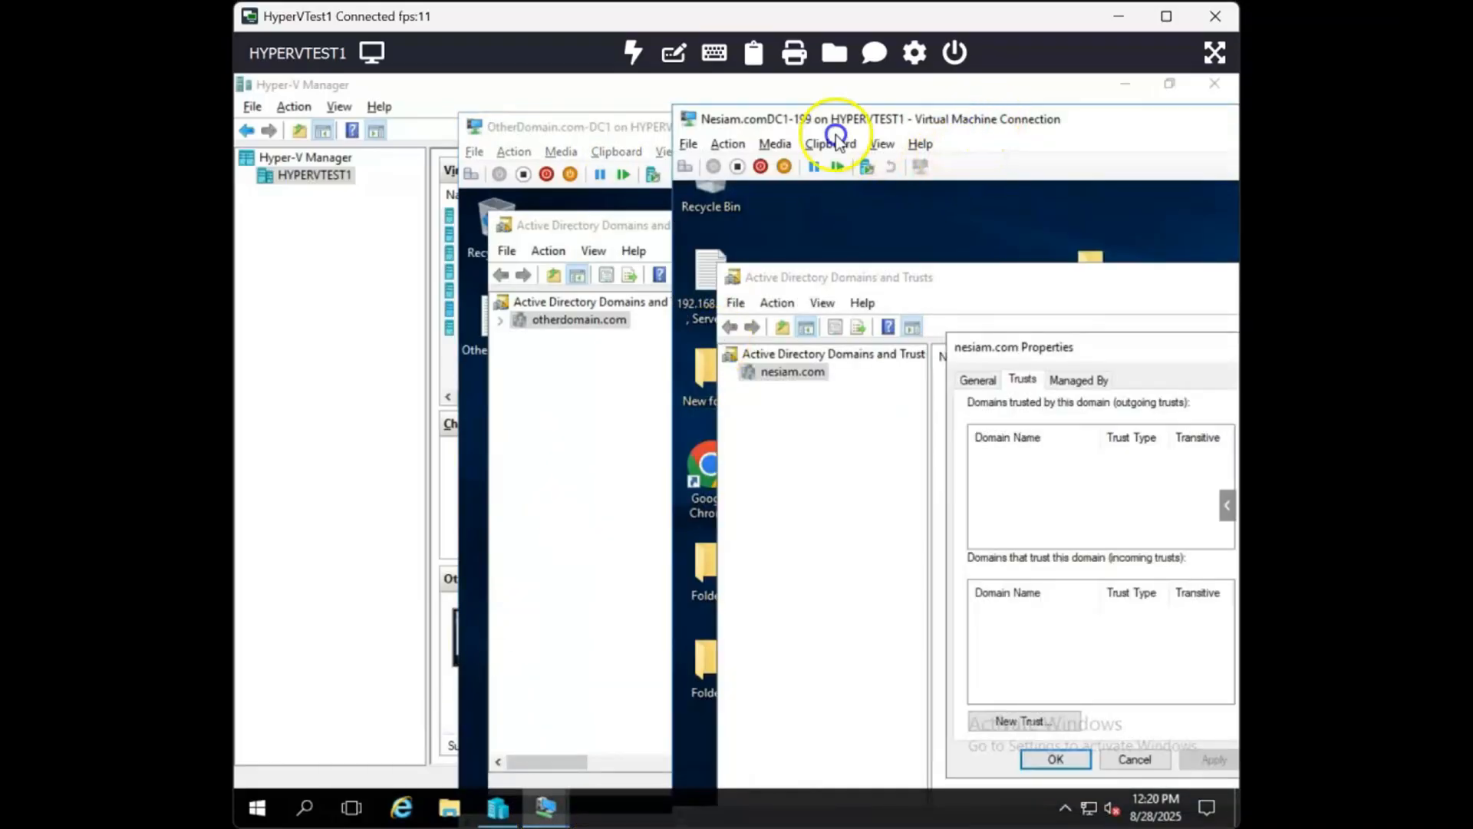
drag(982, 116, 584, 113)
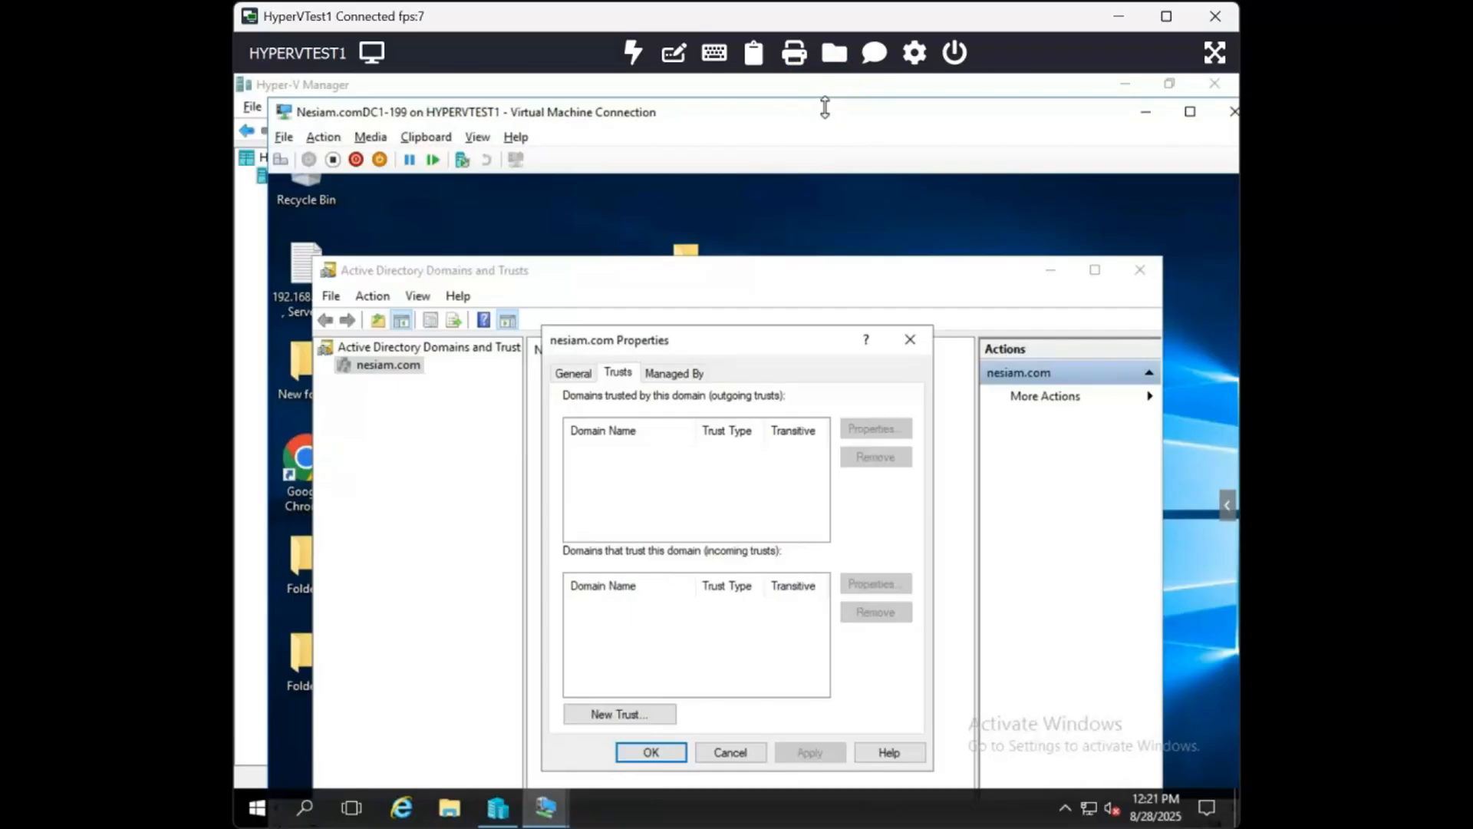
drag(826, 111, 812, 91)
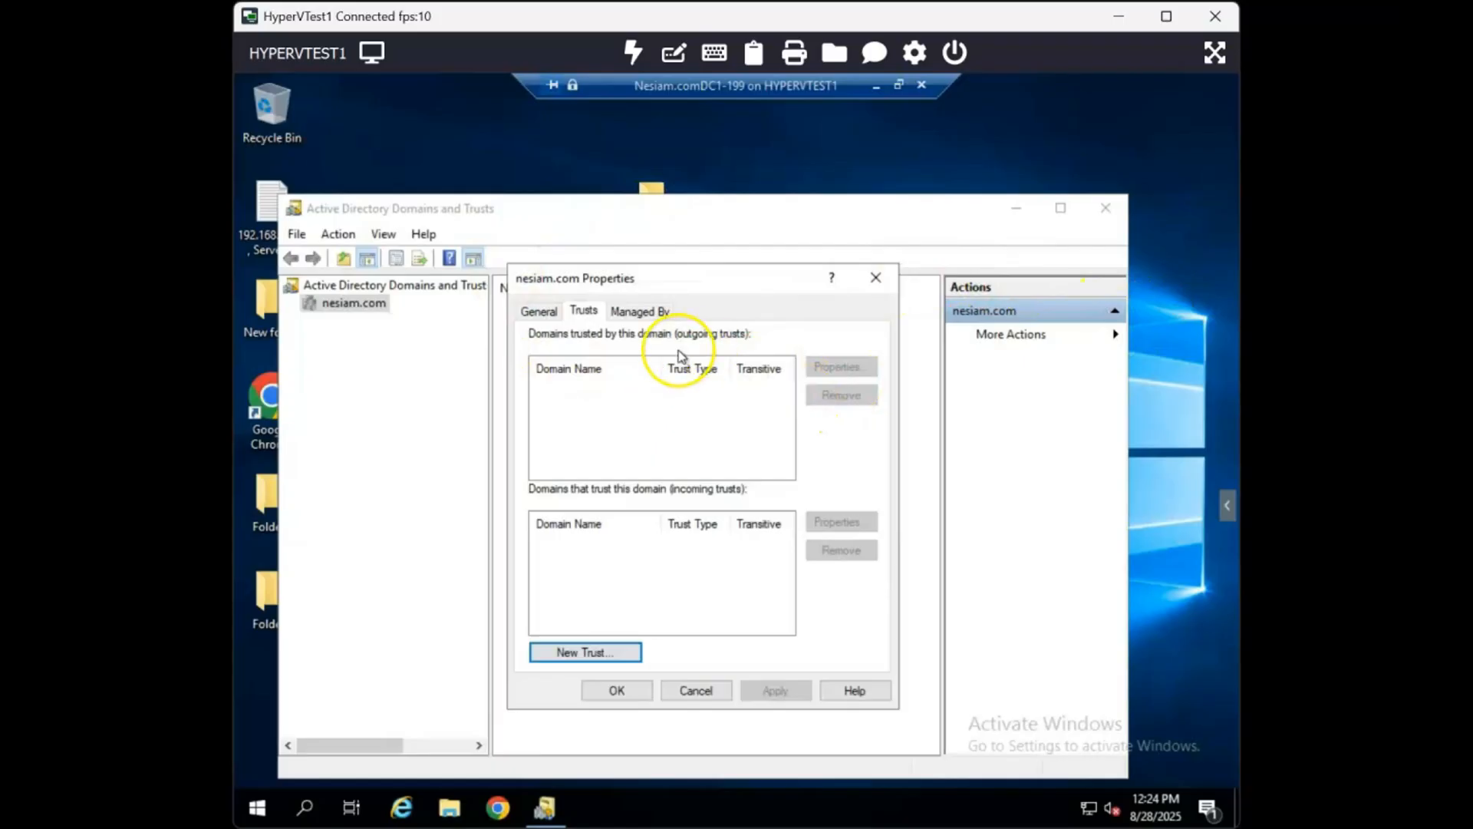
- Start the New Trust Wizard, name the trust otherdomain.com, and choose the Forest trust type
click(561, 654)
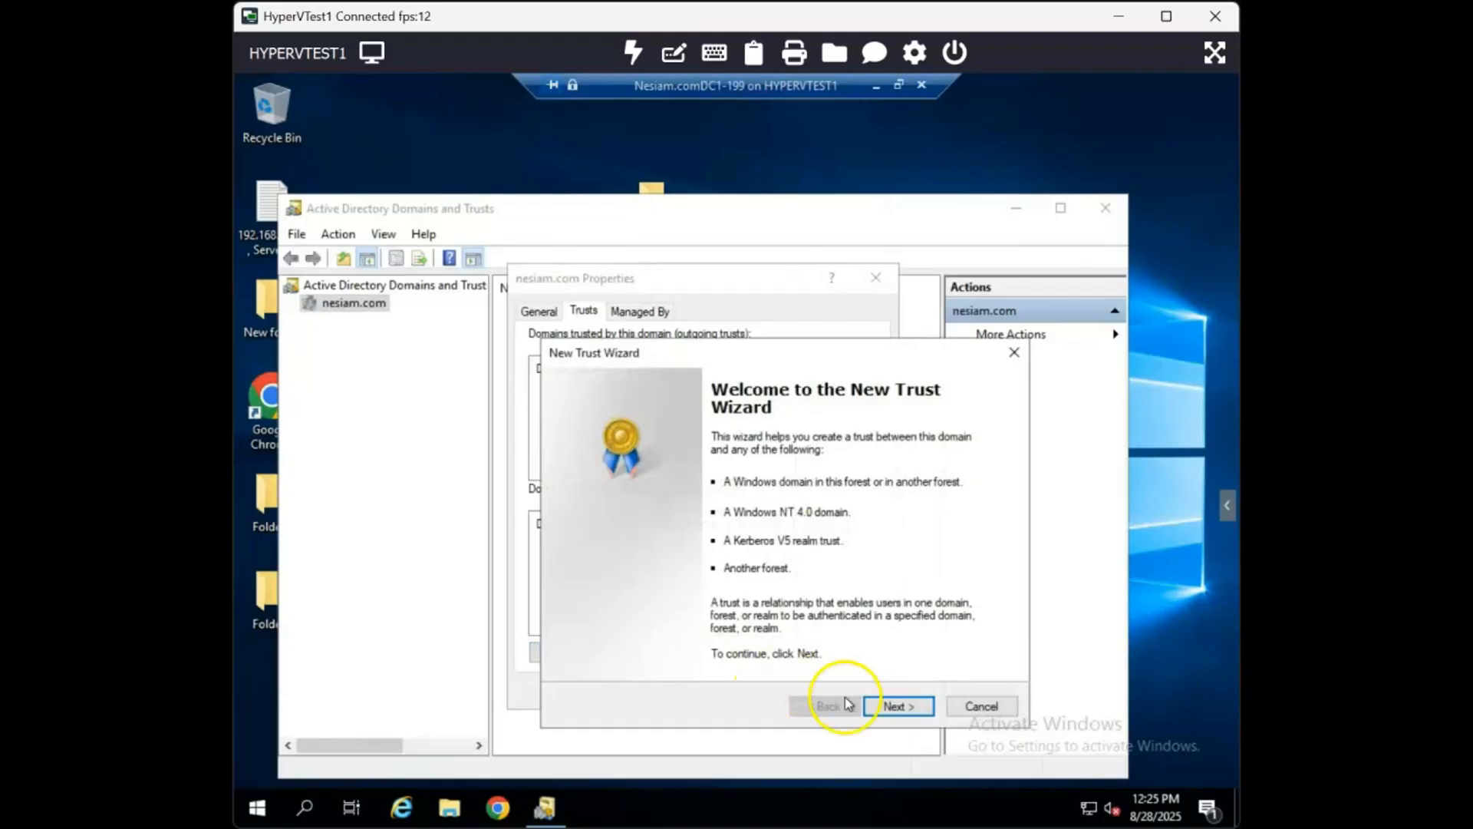
click(887, 707)
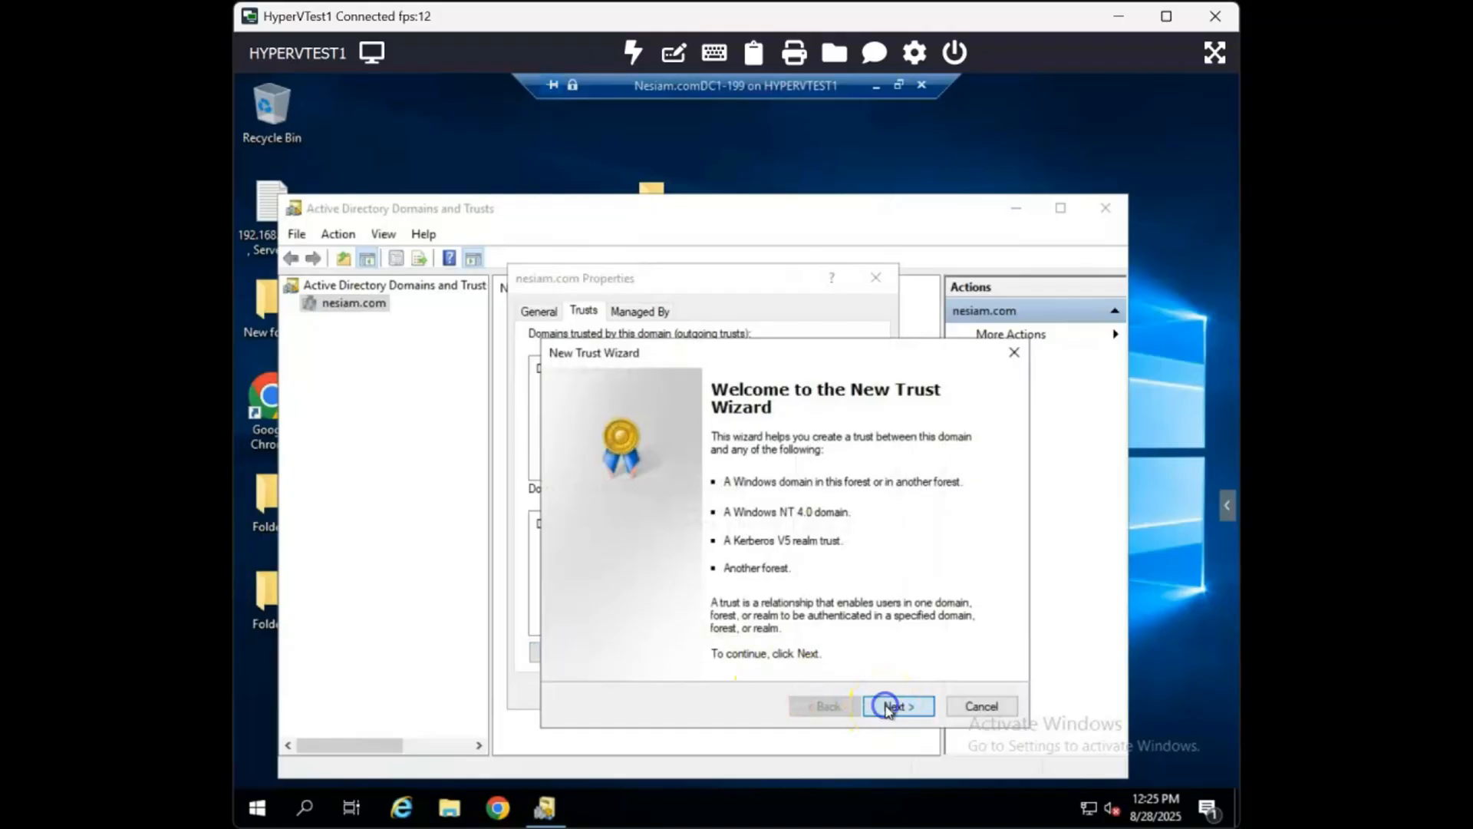
text(otherdomainc)
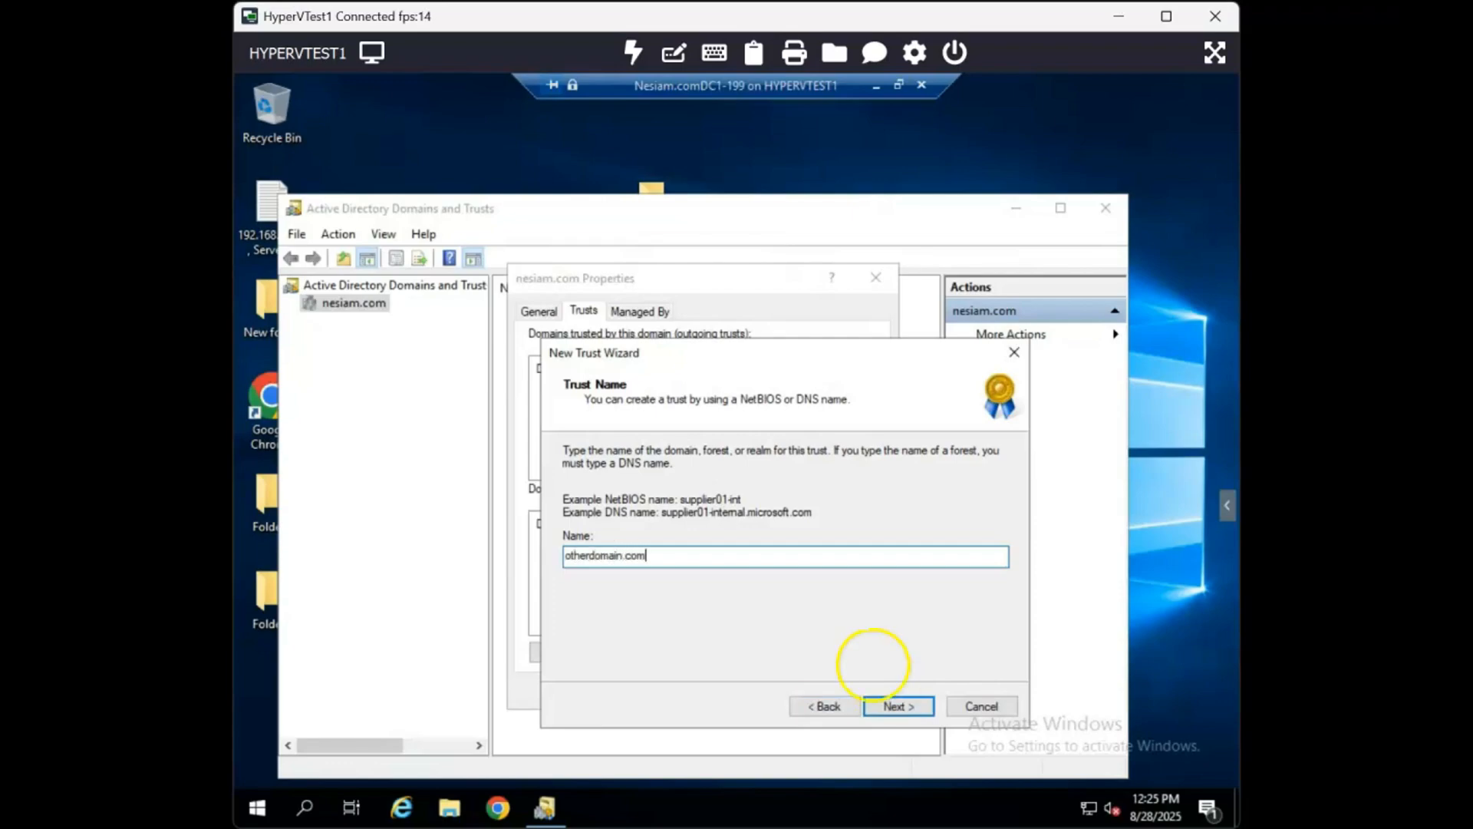
click(912, 703)
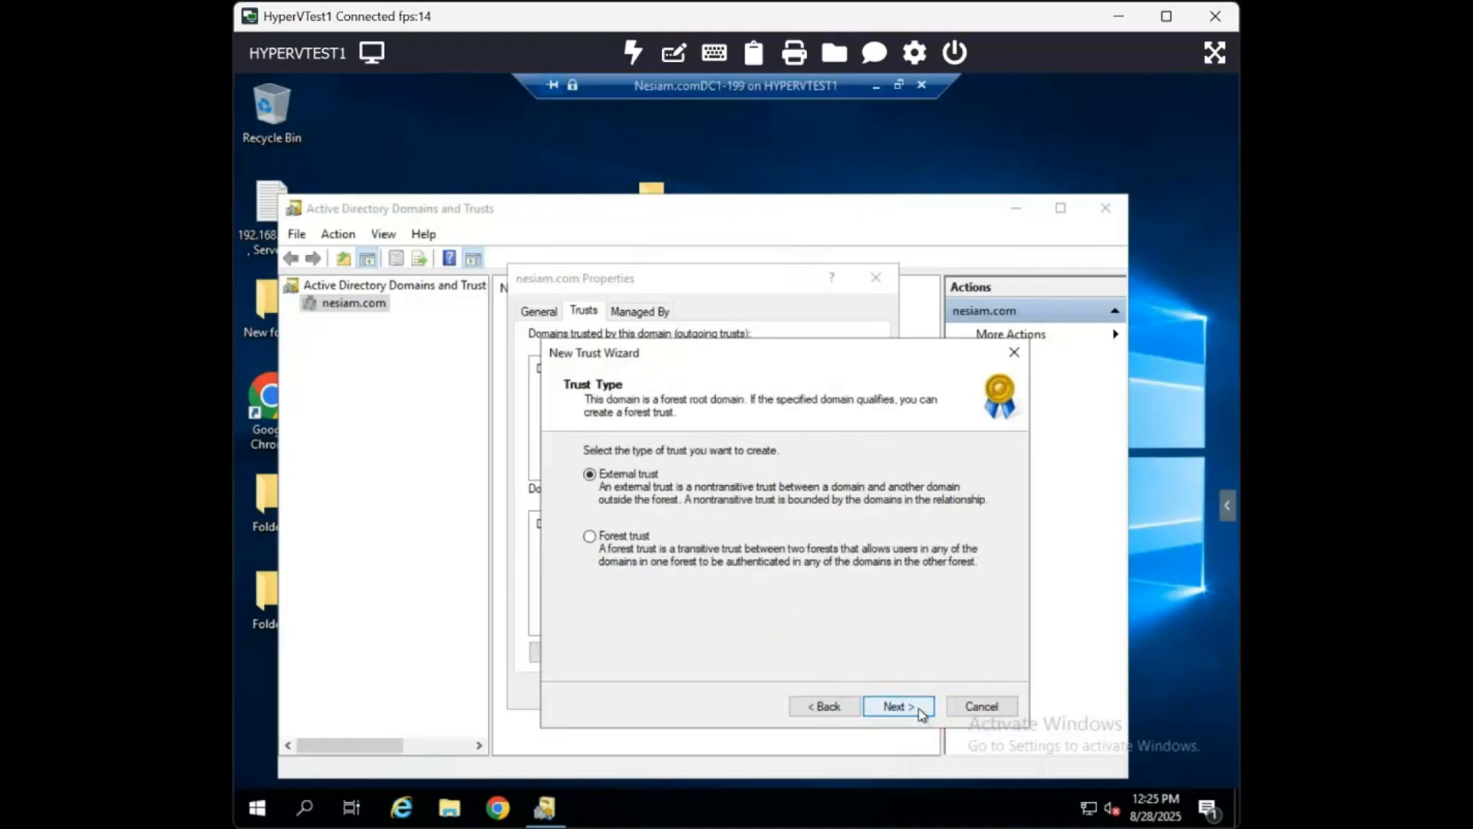
click(624, 544)
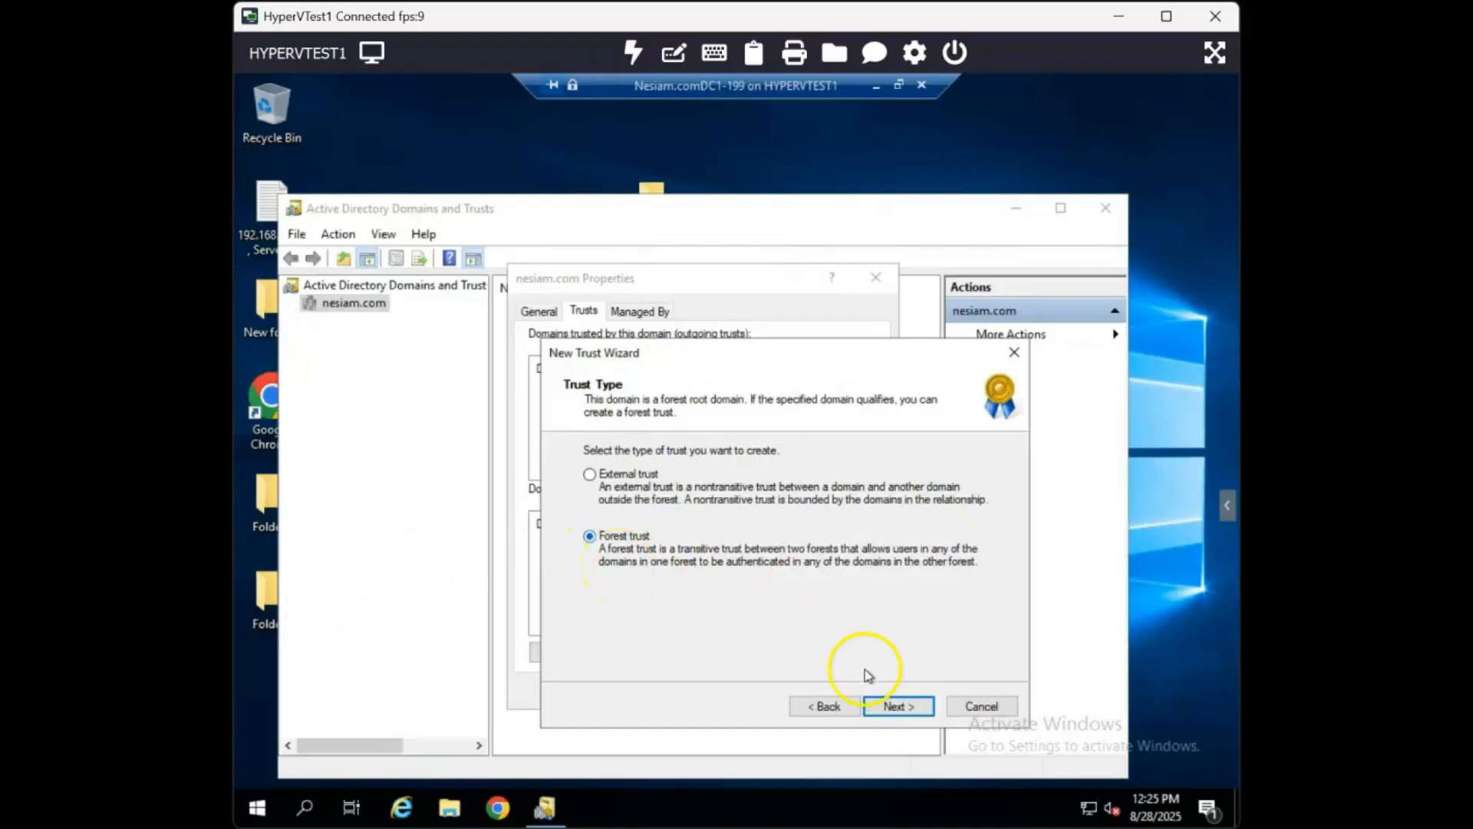
click(893, 710)
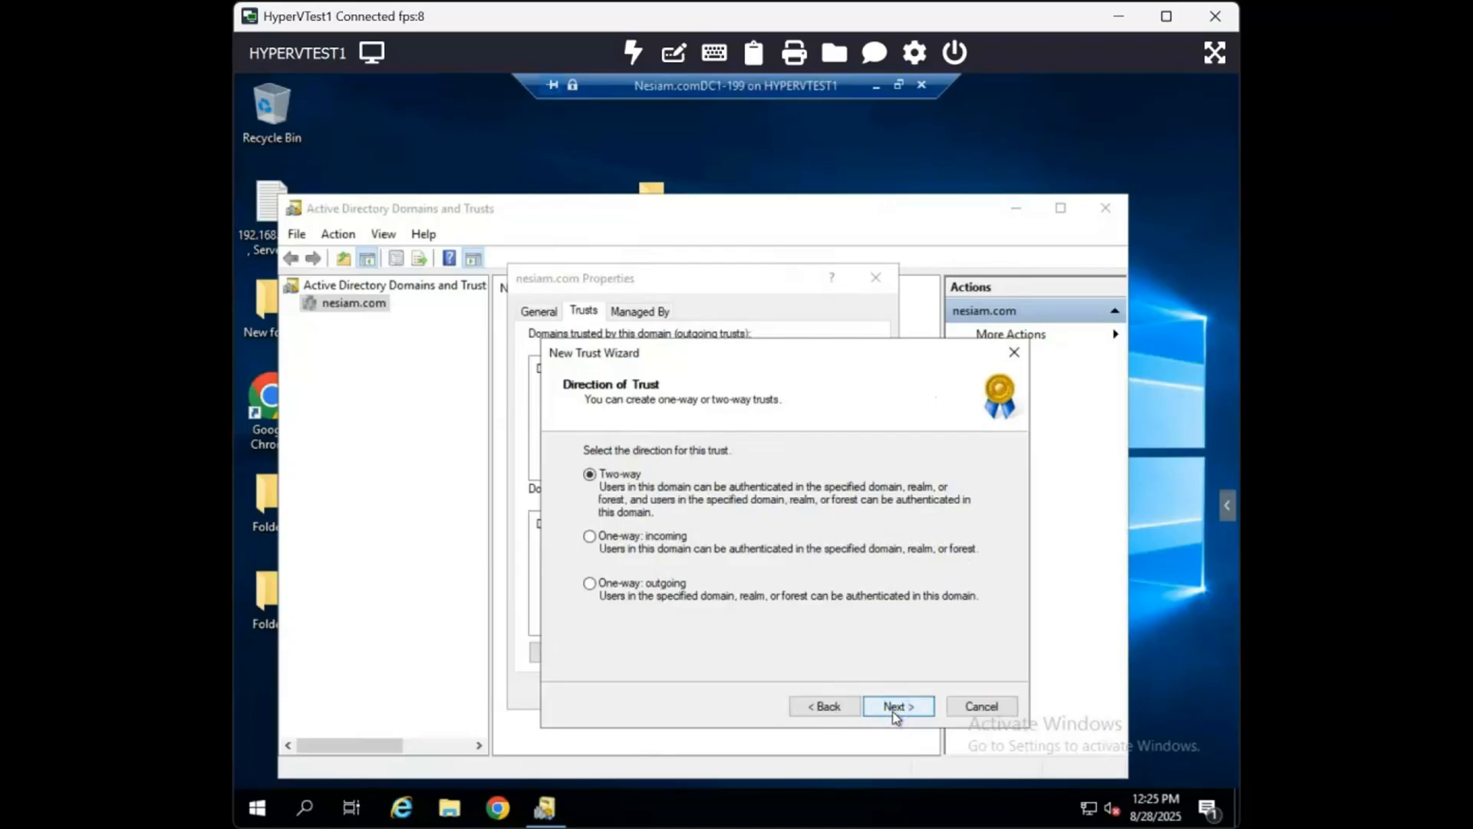
- Choose a one-way incoming trust direction and create the trust for both this domain and the specified domain
click(644, 547)
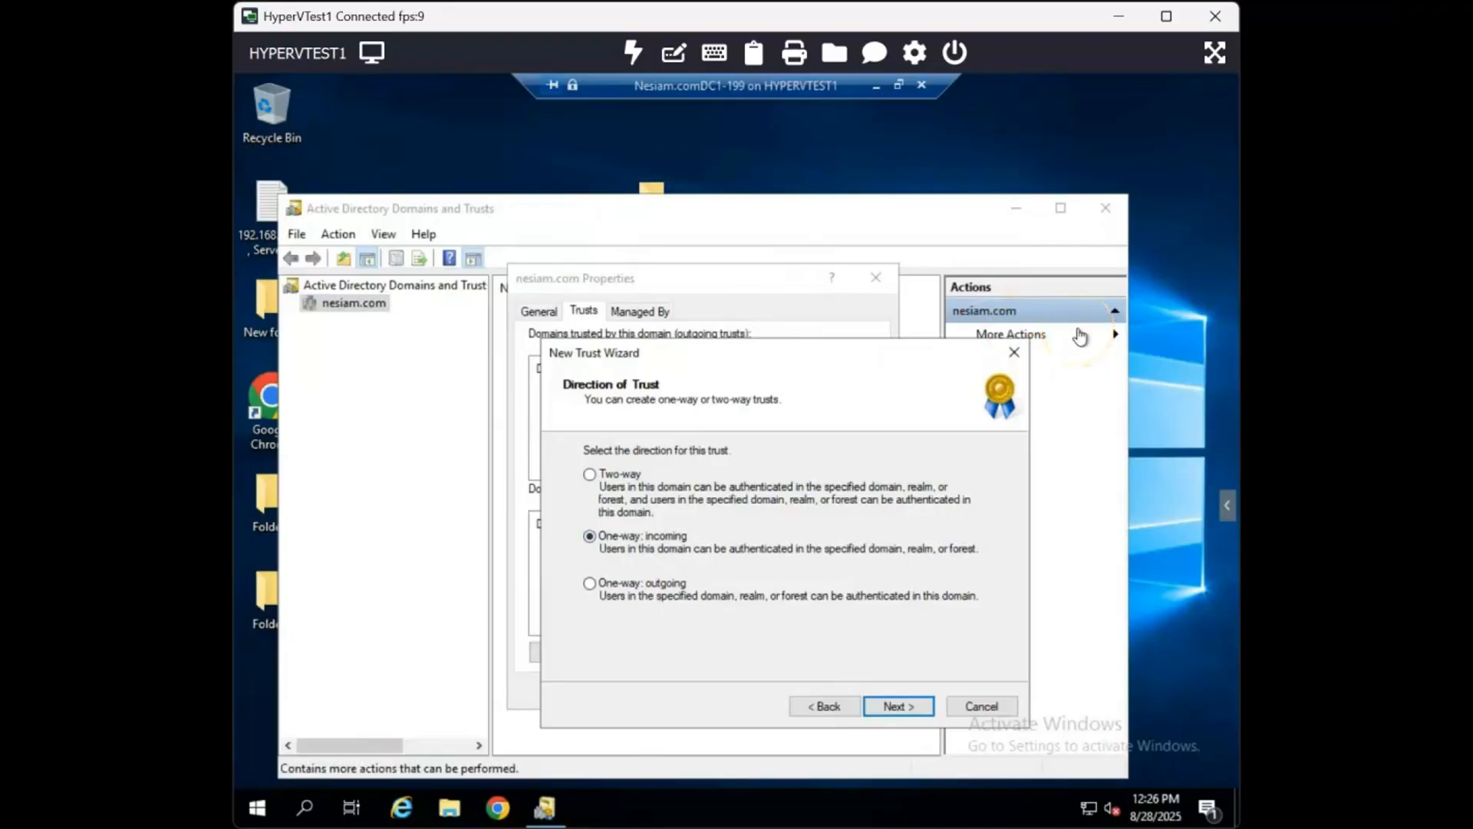
click(888, 710)
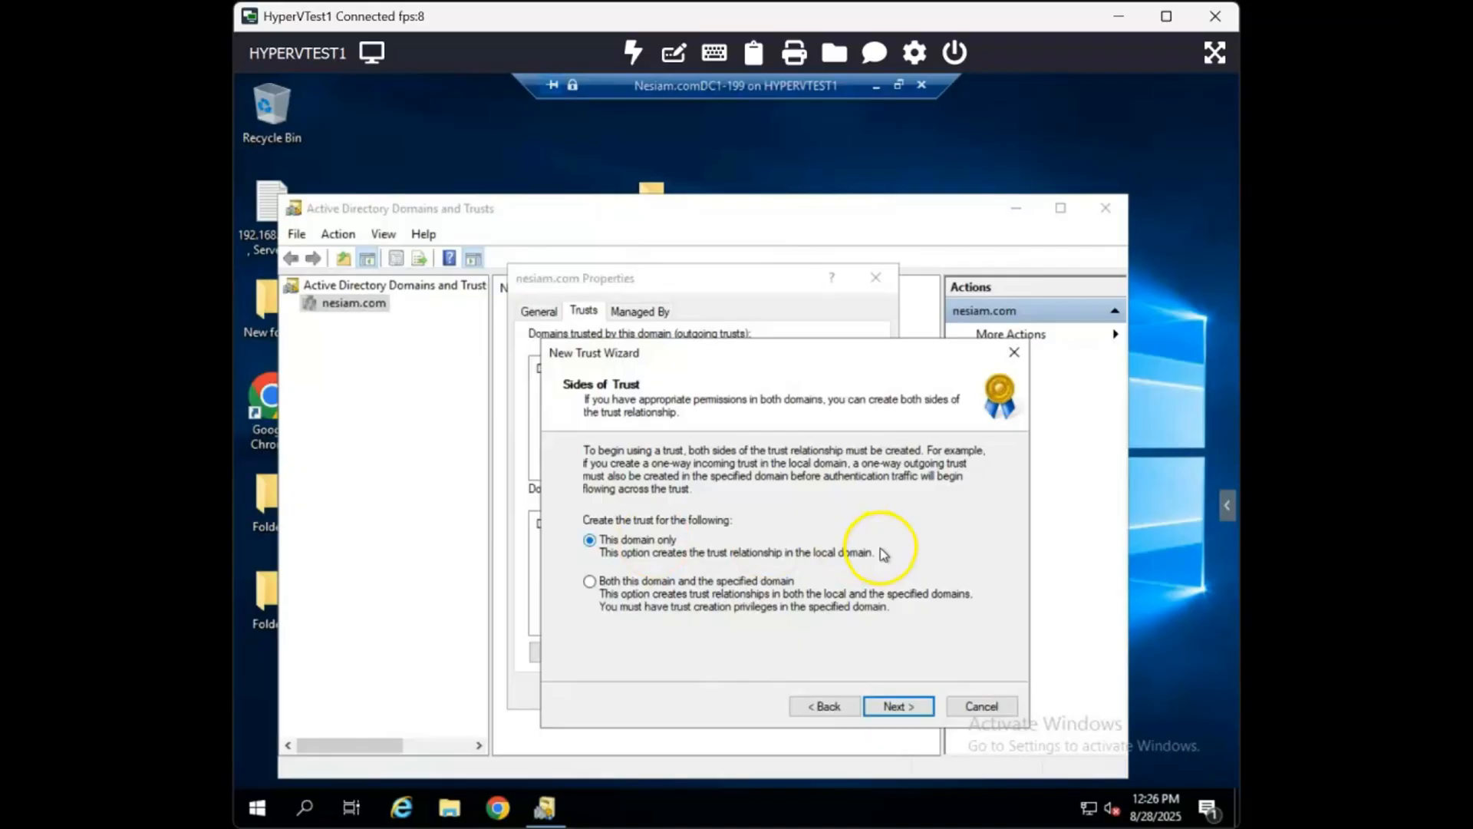
click(589, 582)
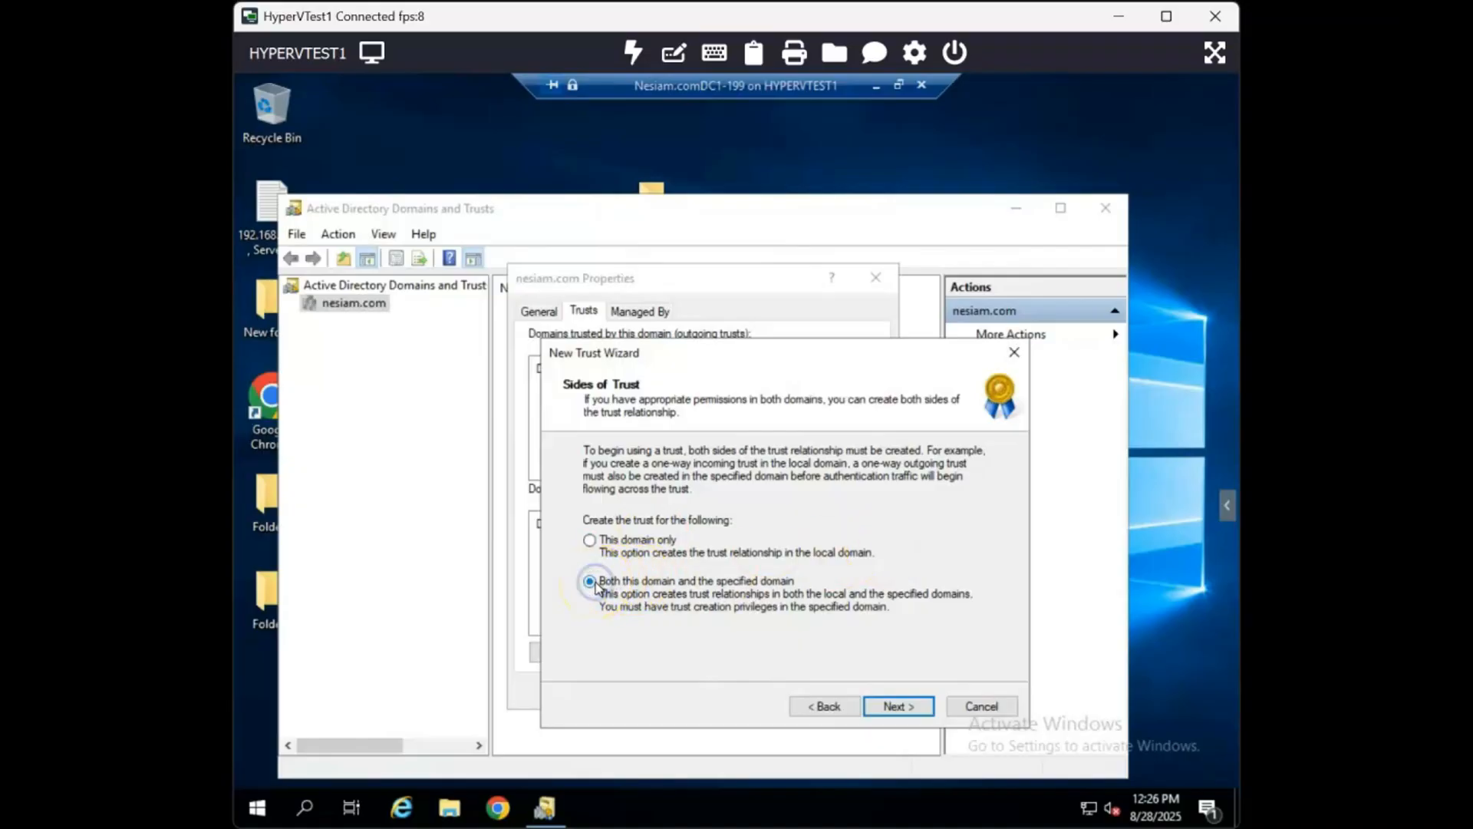
click(898, 707)
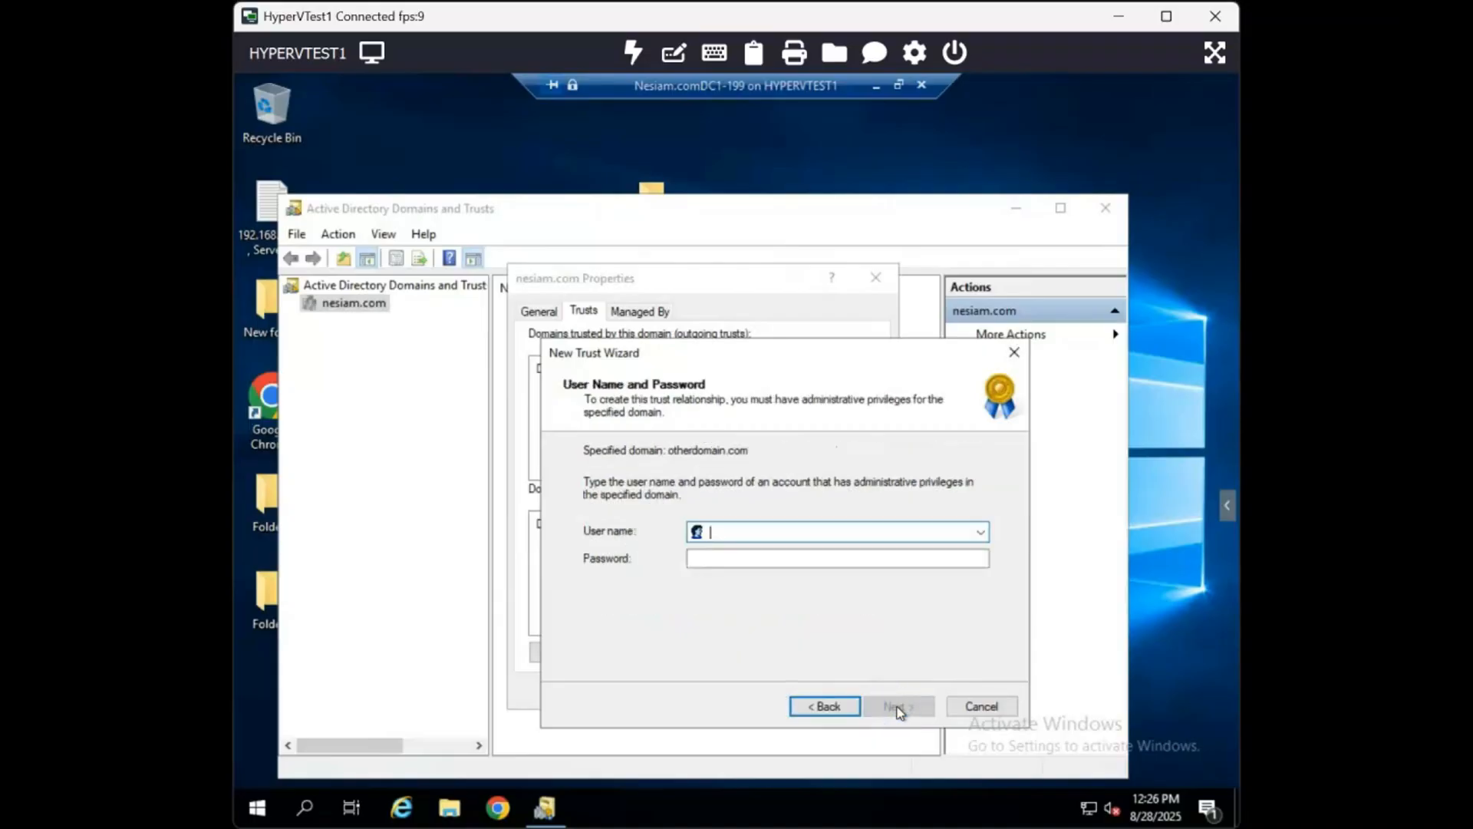
- Enter otherdomain\Administrator as the user name and type the account password for the specified domain
text(other)
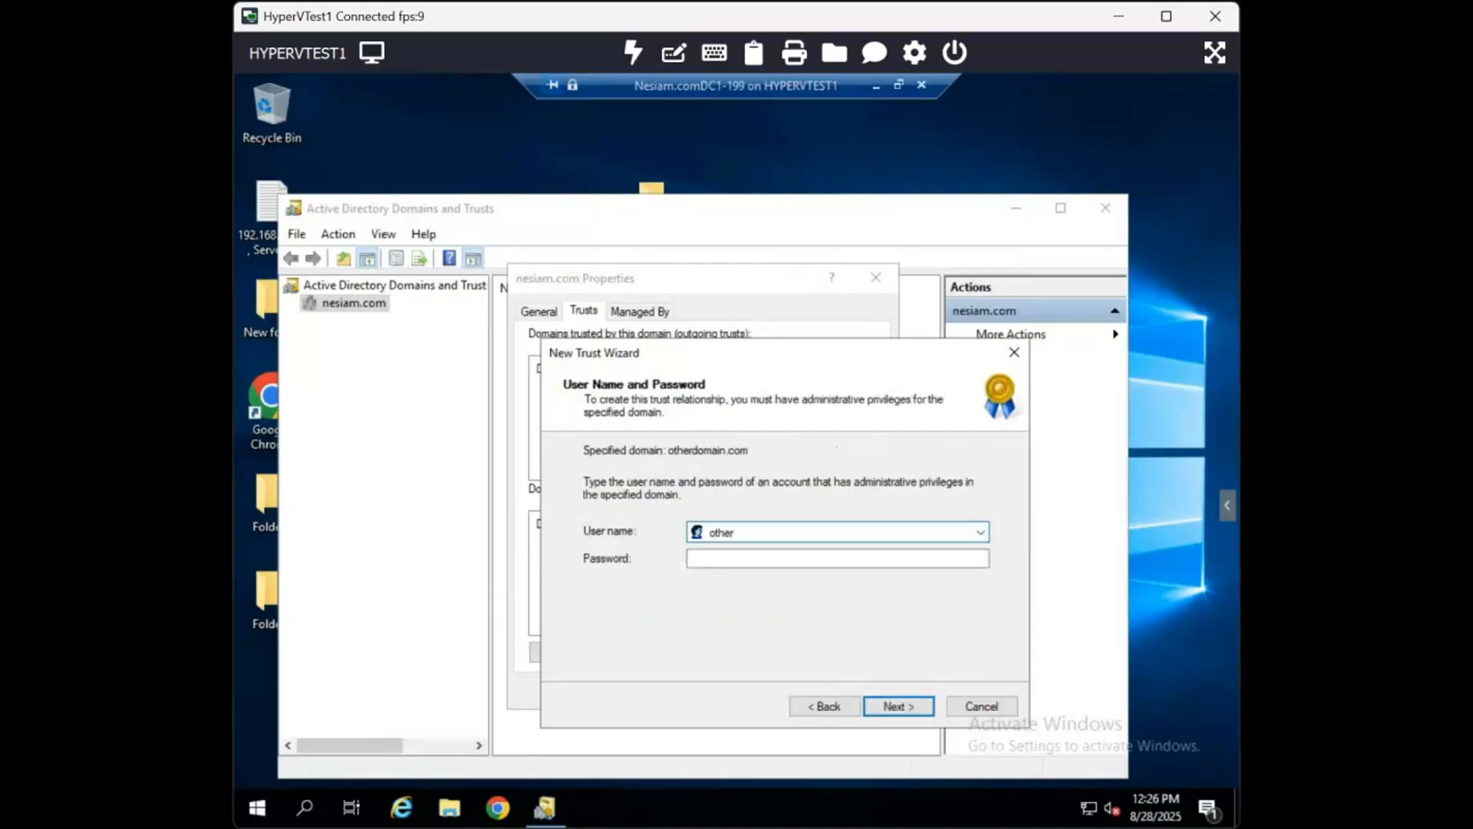
text(domain\Administrat)
text(or)
key(Tab)
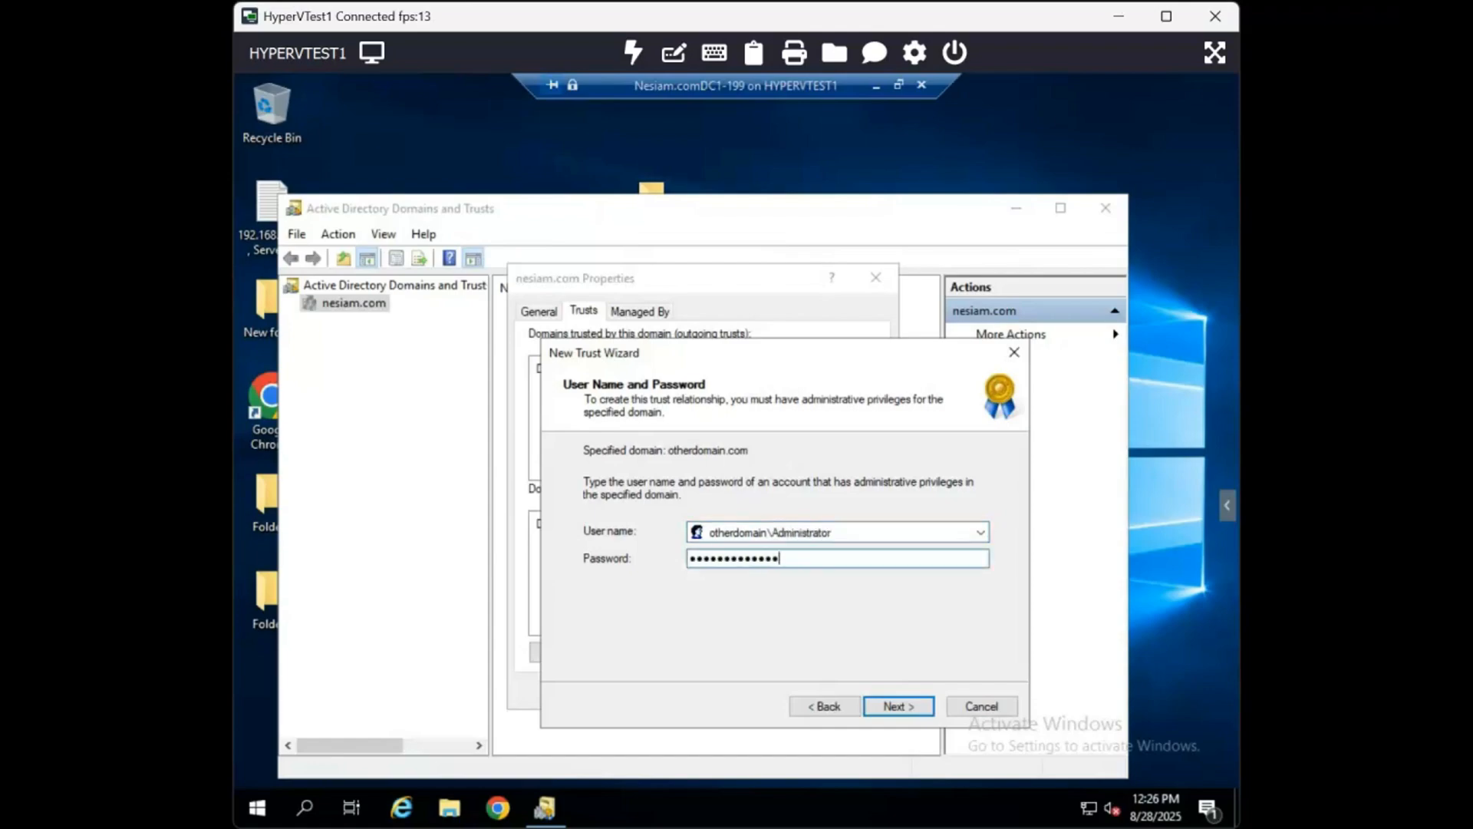
click(896, 706)
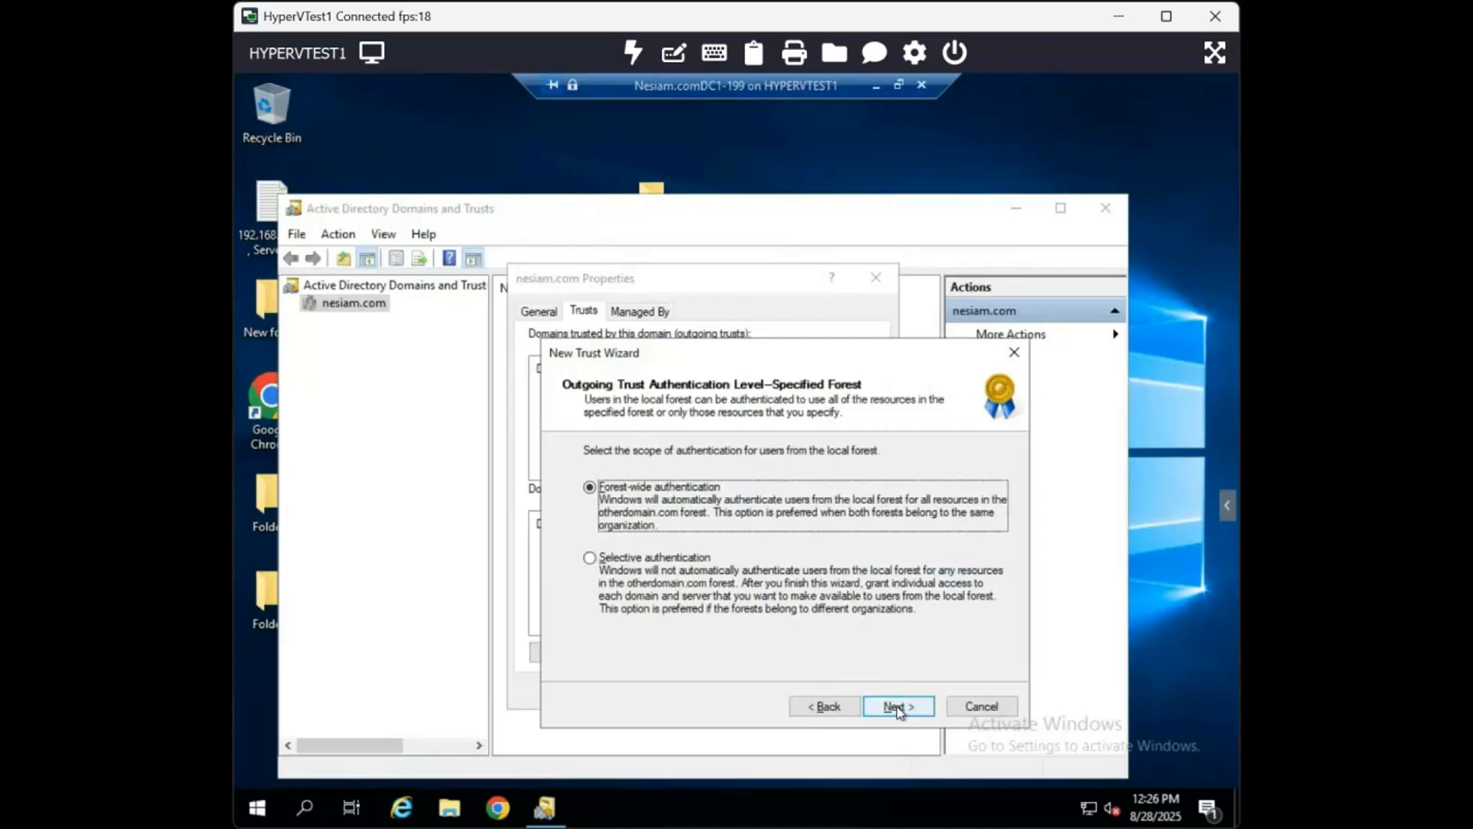
- Select Forest-wide authentication as the outgoing trust authentication level and create the trust
click(697, 568)
click(669, 510)
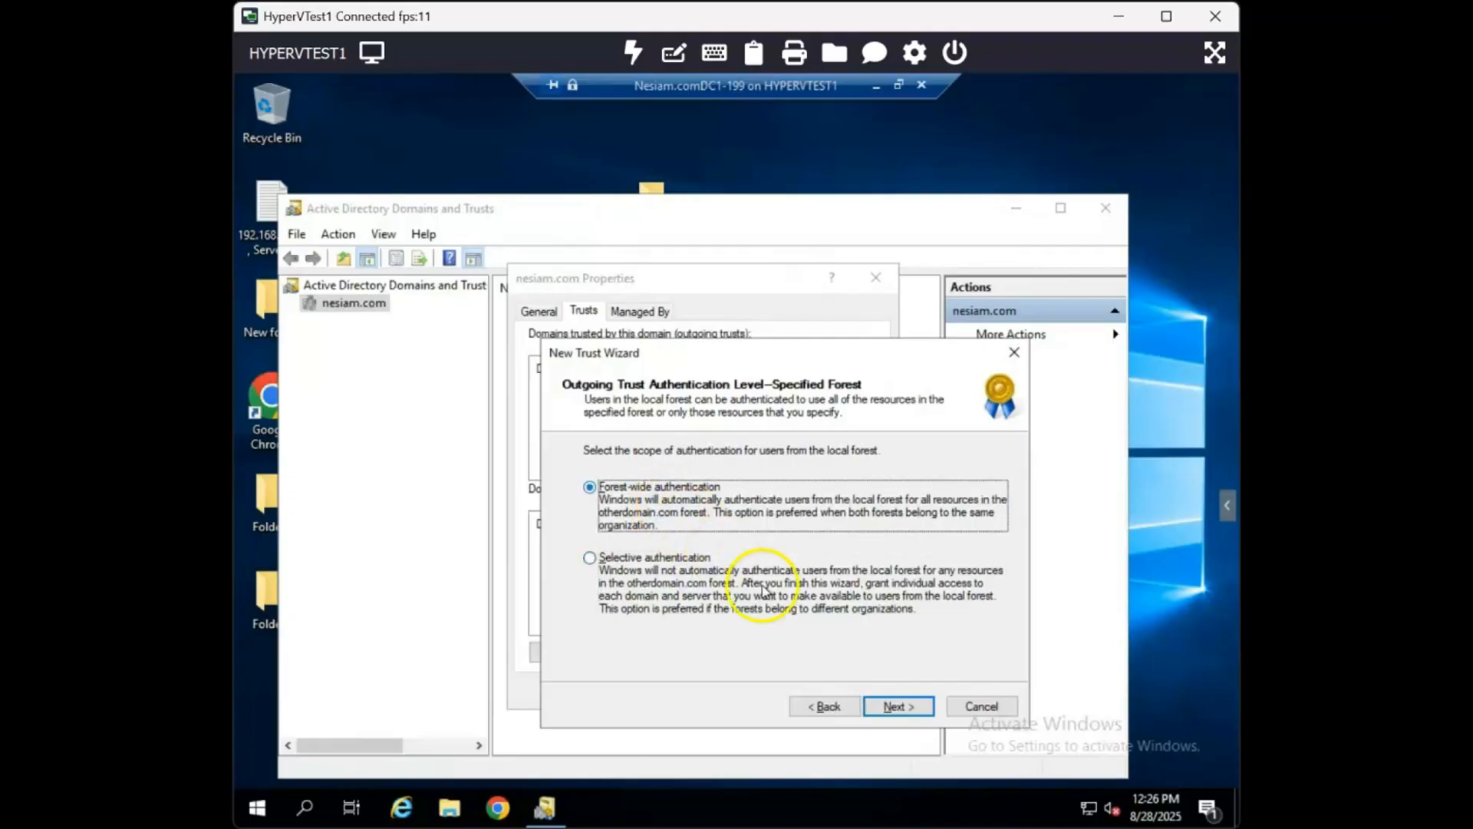
click(902, 710)
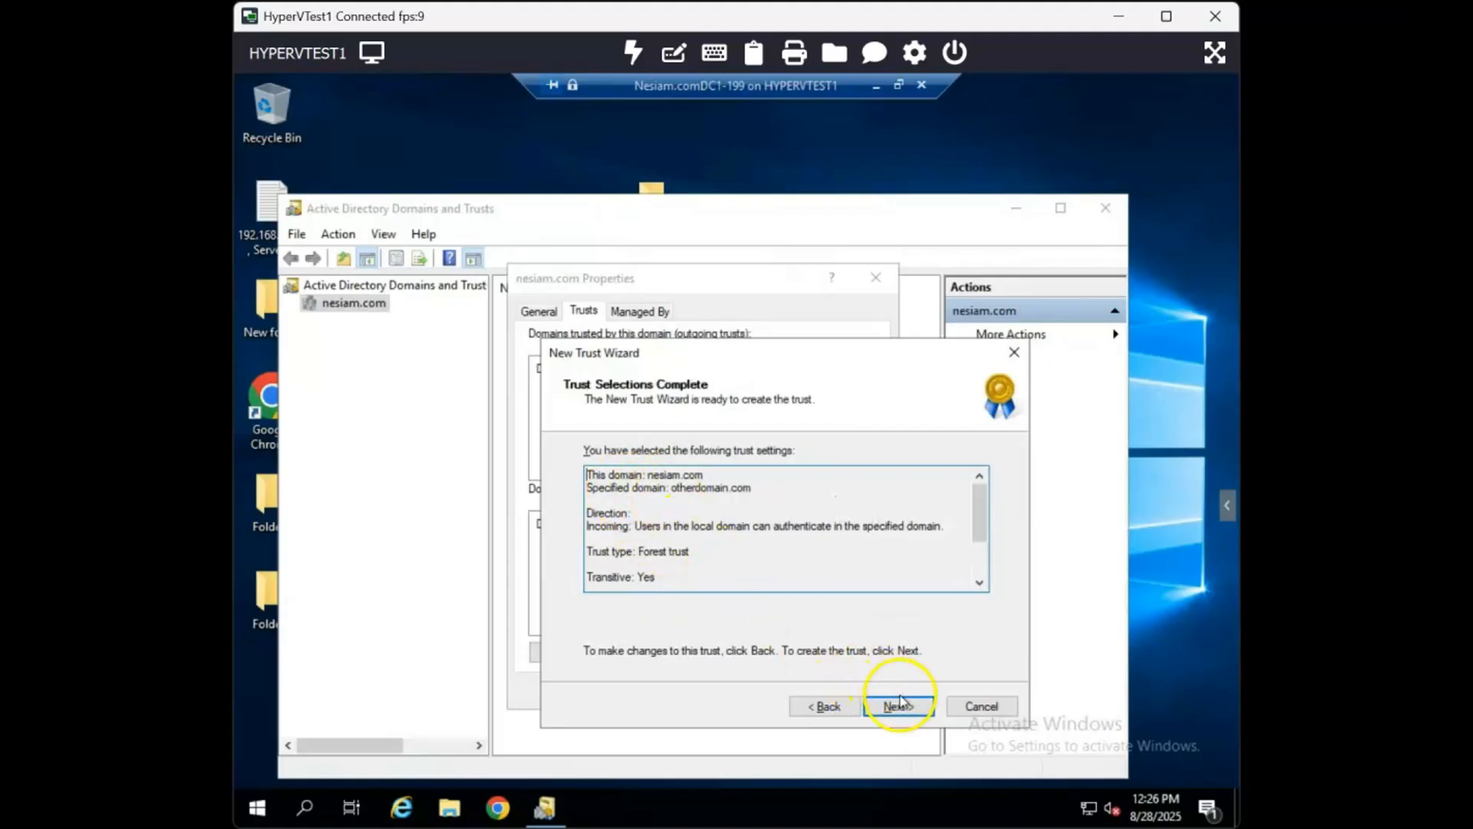
click(908, 707)
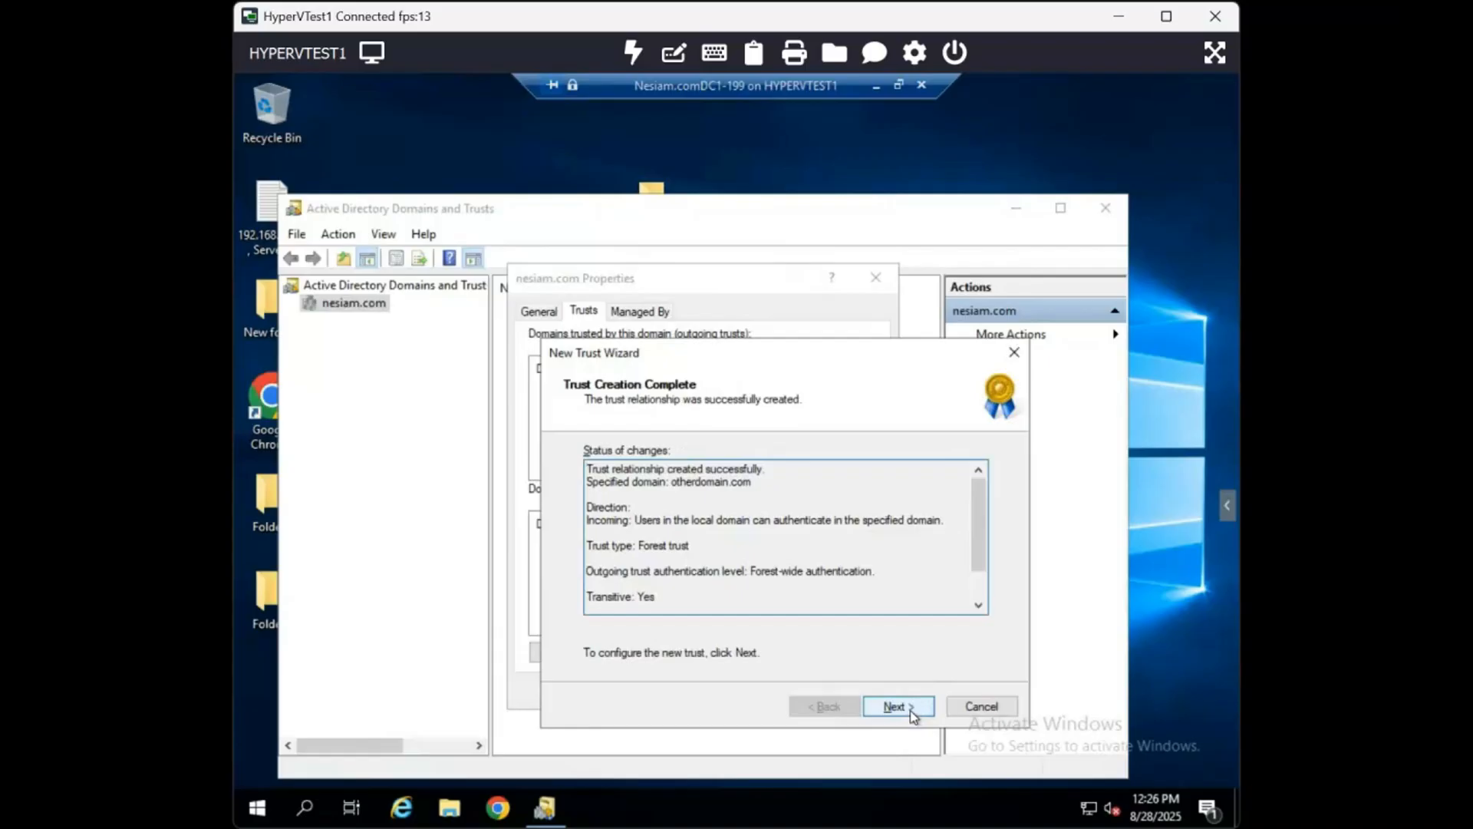
click(912, 709)
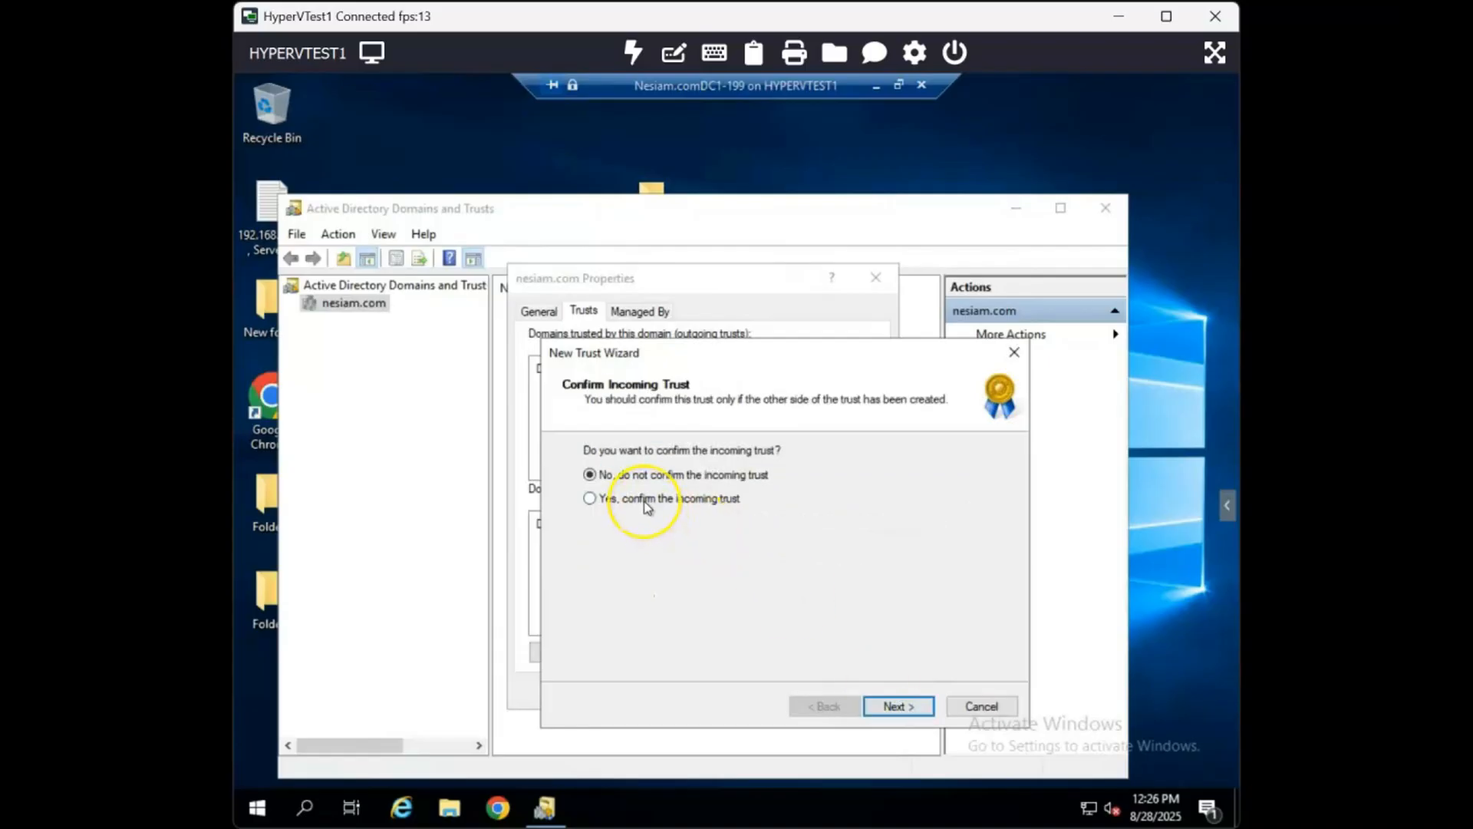
- Restore the Nesiam.comDC1-199 window and bring the OtherDomain.com-DC1 virtual machine window to the front
click(900, 86)
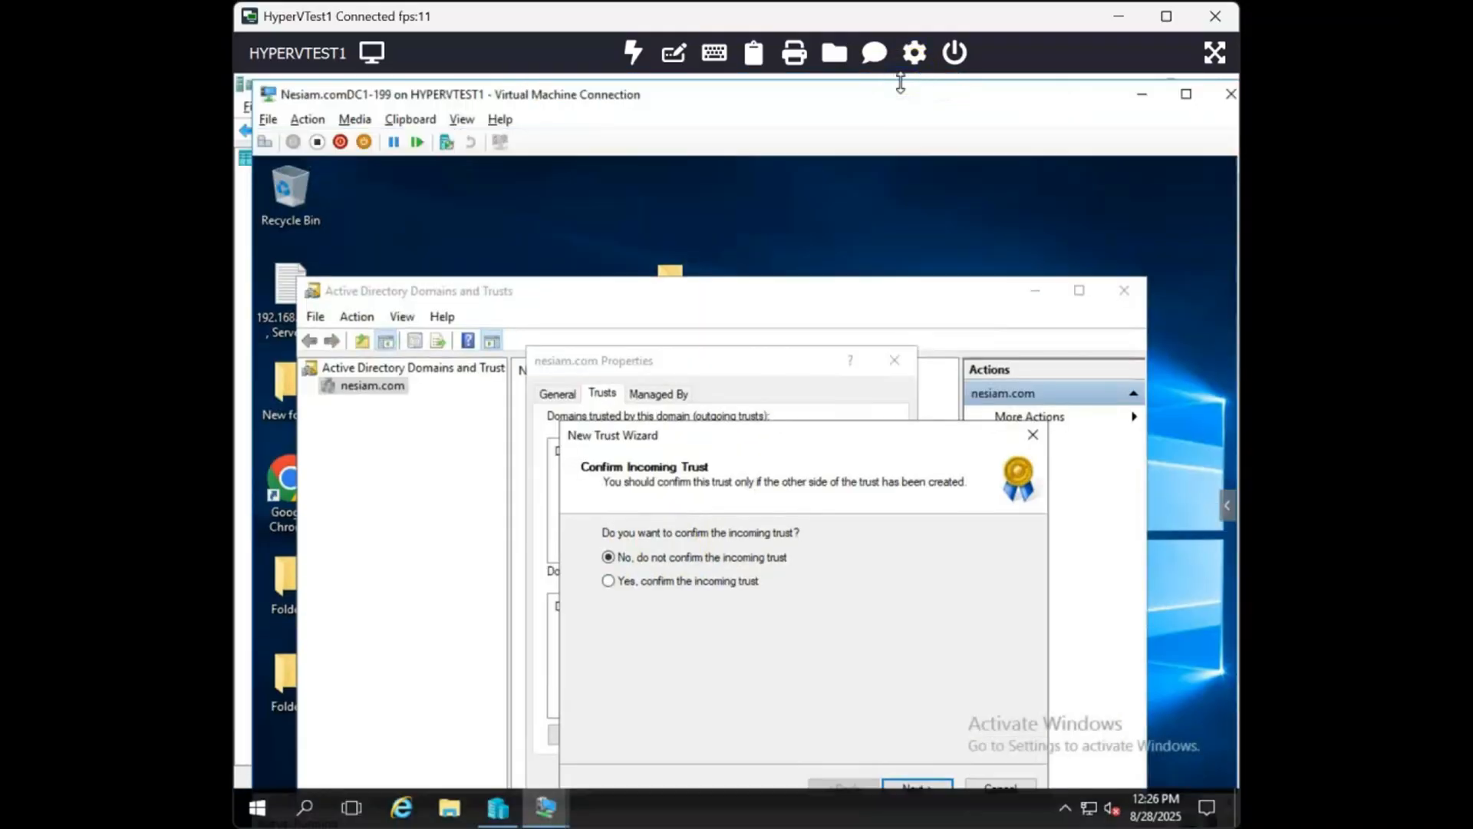
drag(835, 98, 807, 220)
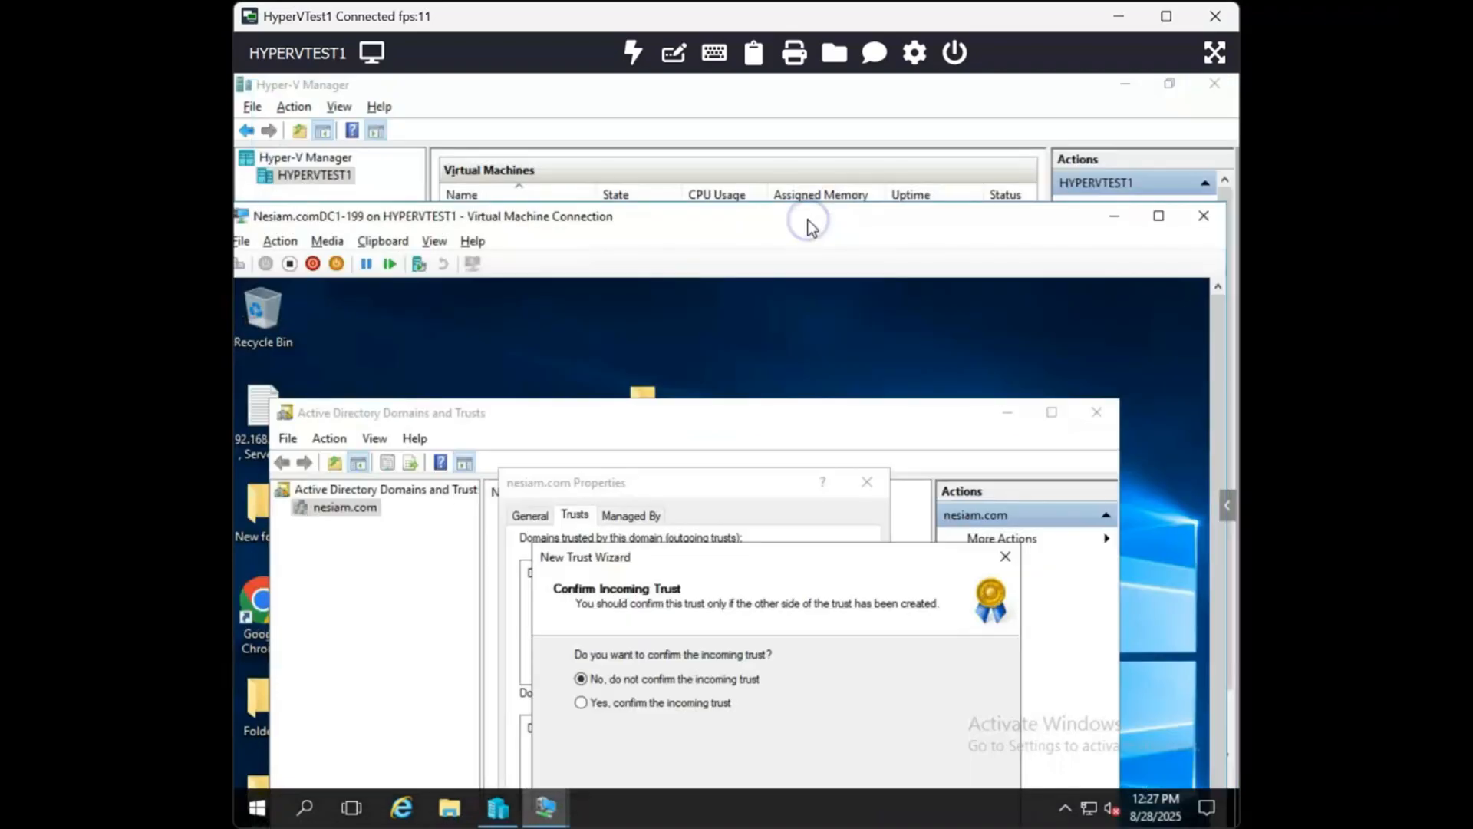
mouse_move(718, 828)
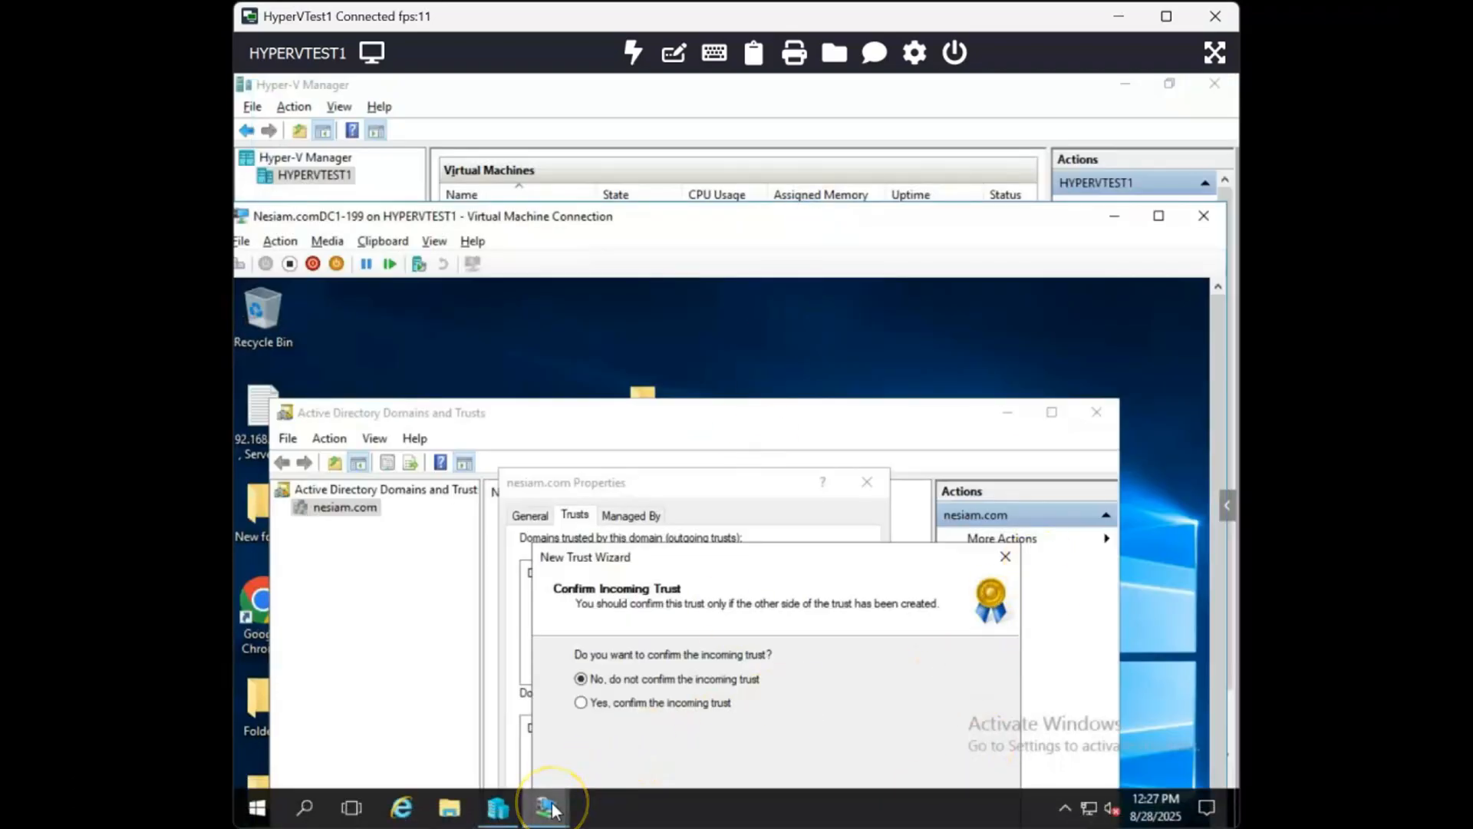
mouse_move(569, 798)
click(617, 762)
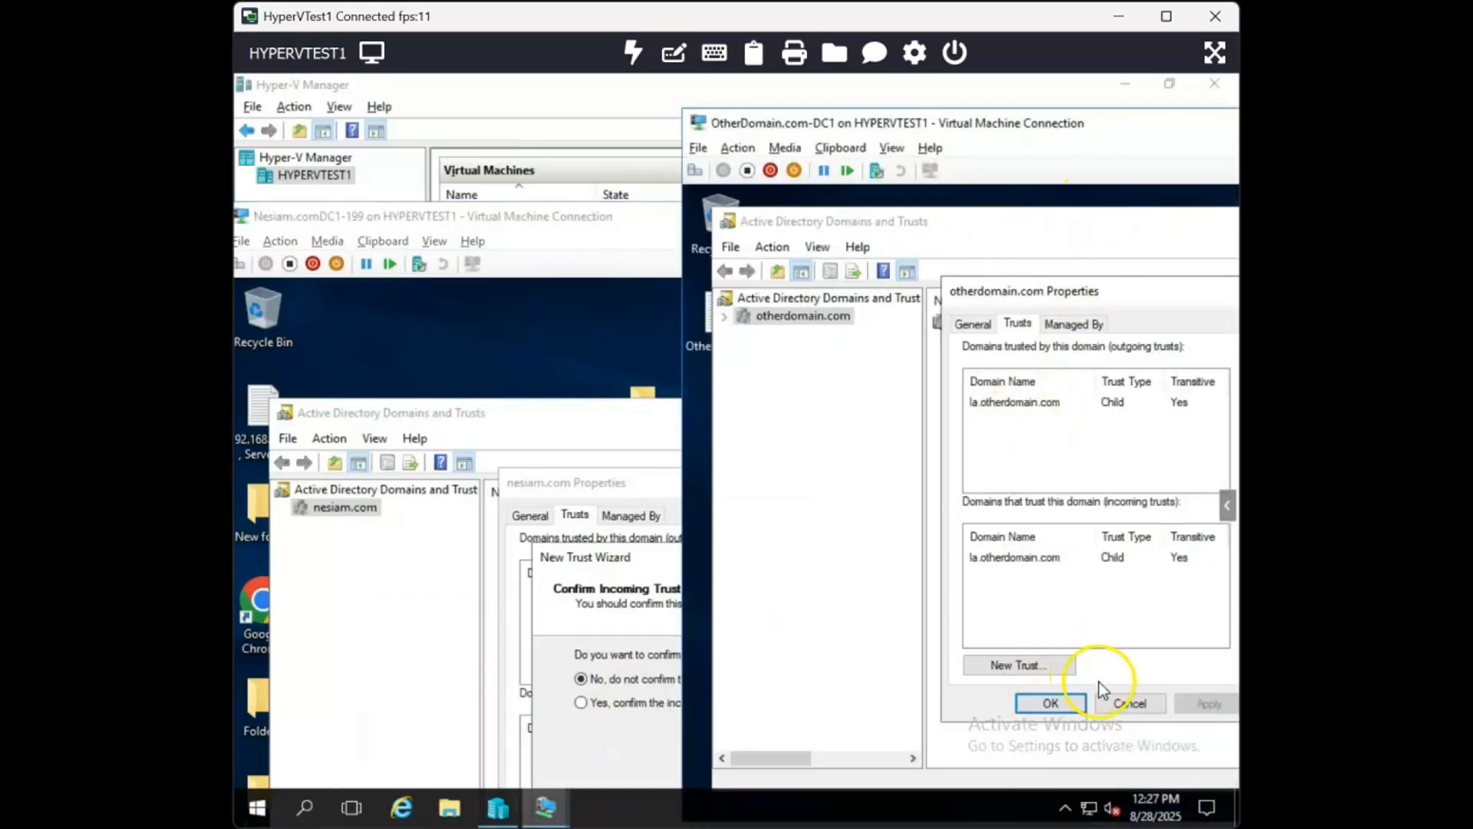
- Refresh otherdomain.com and reopen its properties to examine the trusts listed on the Trusts tab
click(1119, 702)
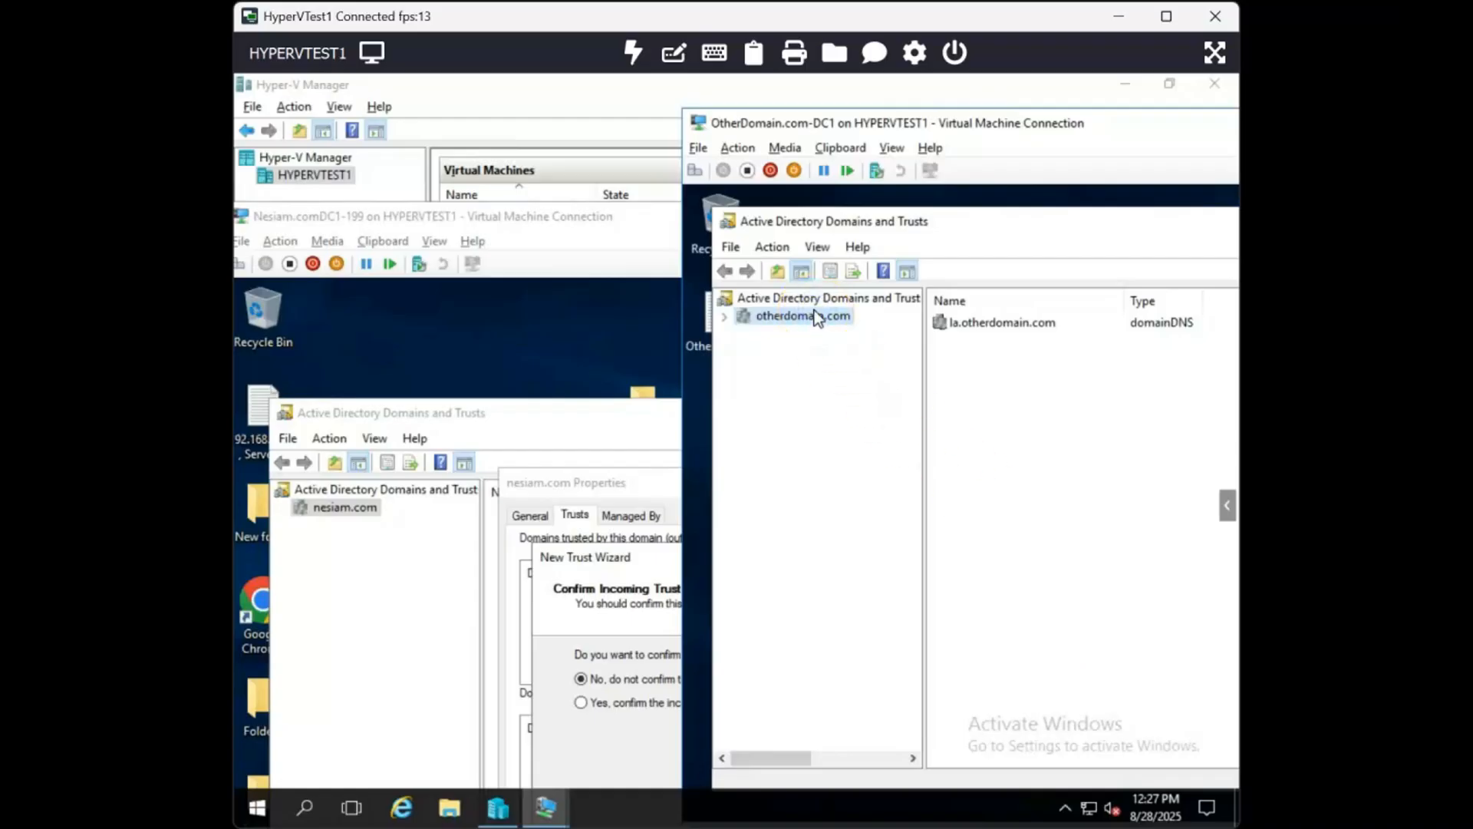
click(794, 300)
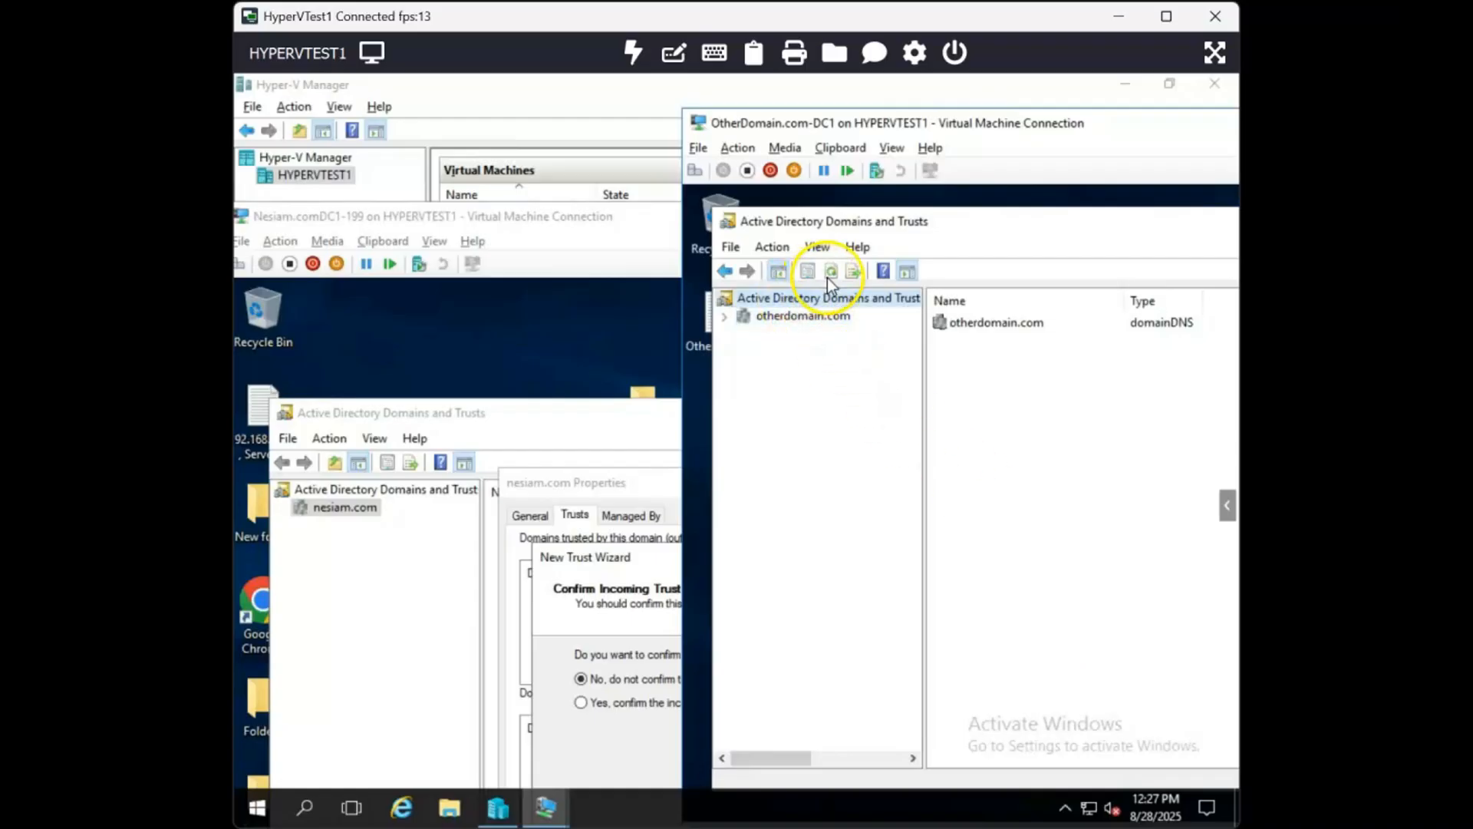
right_click(794, 318)
click(844, 386)
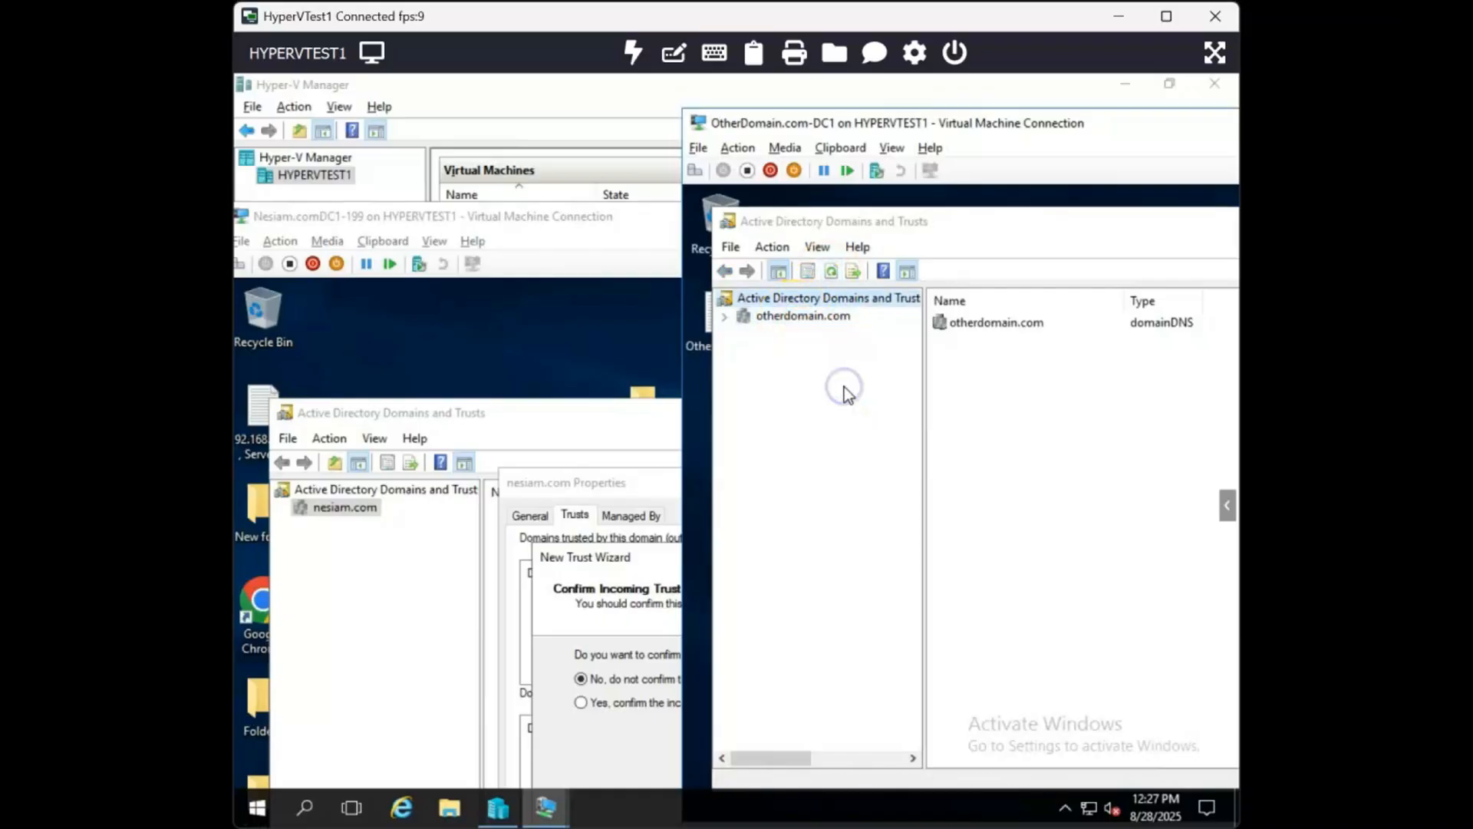
click(1022, 325)
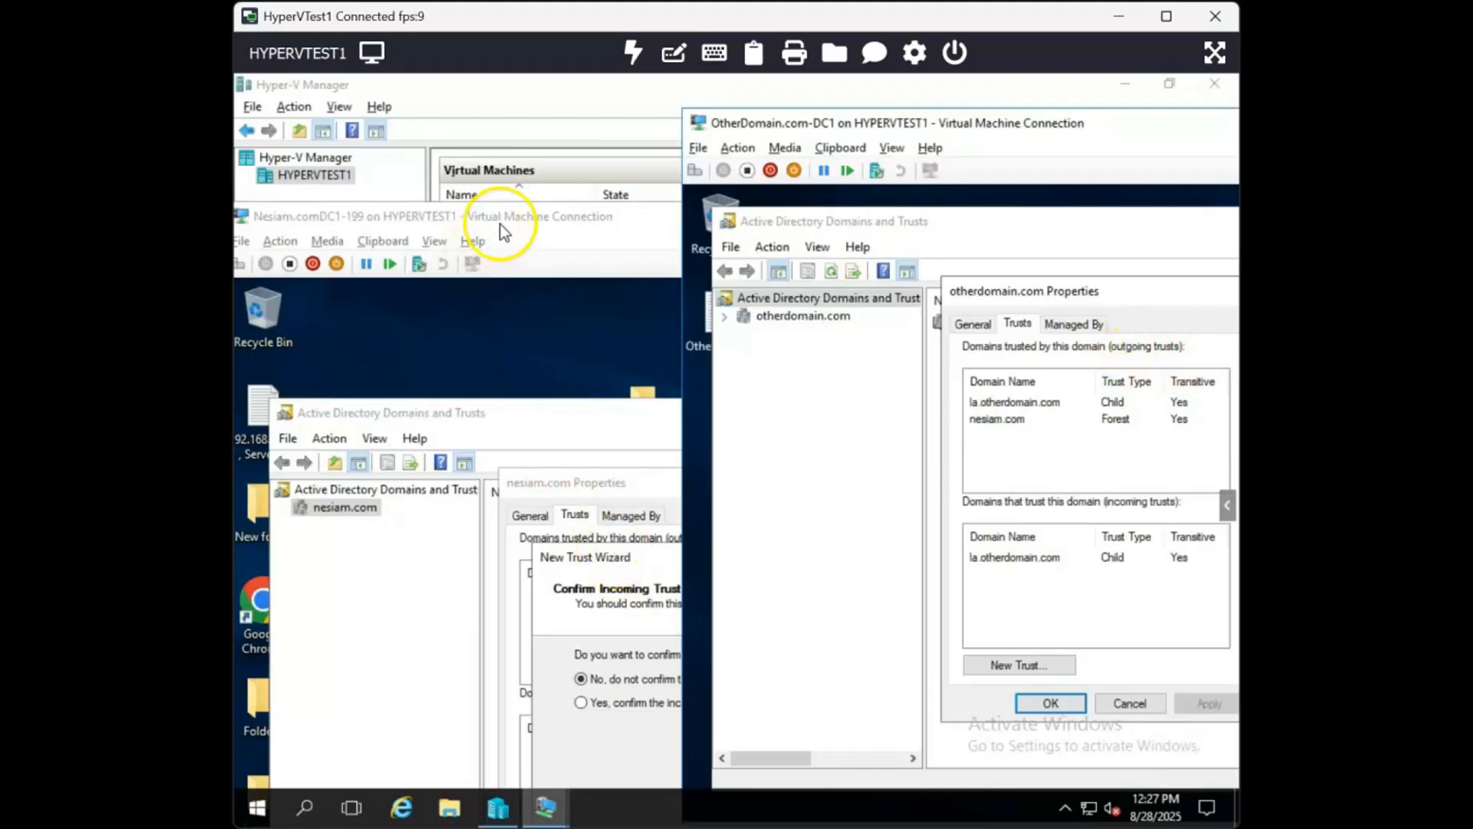
- Confirm the incoming trust on the nesiam.com side, finish the New Trust Wizard, and close the properties
drag(507, 225, 541, 92)
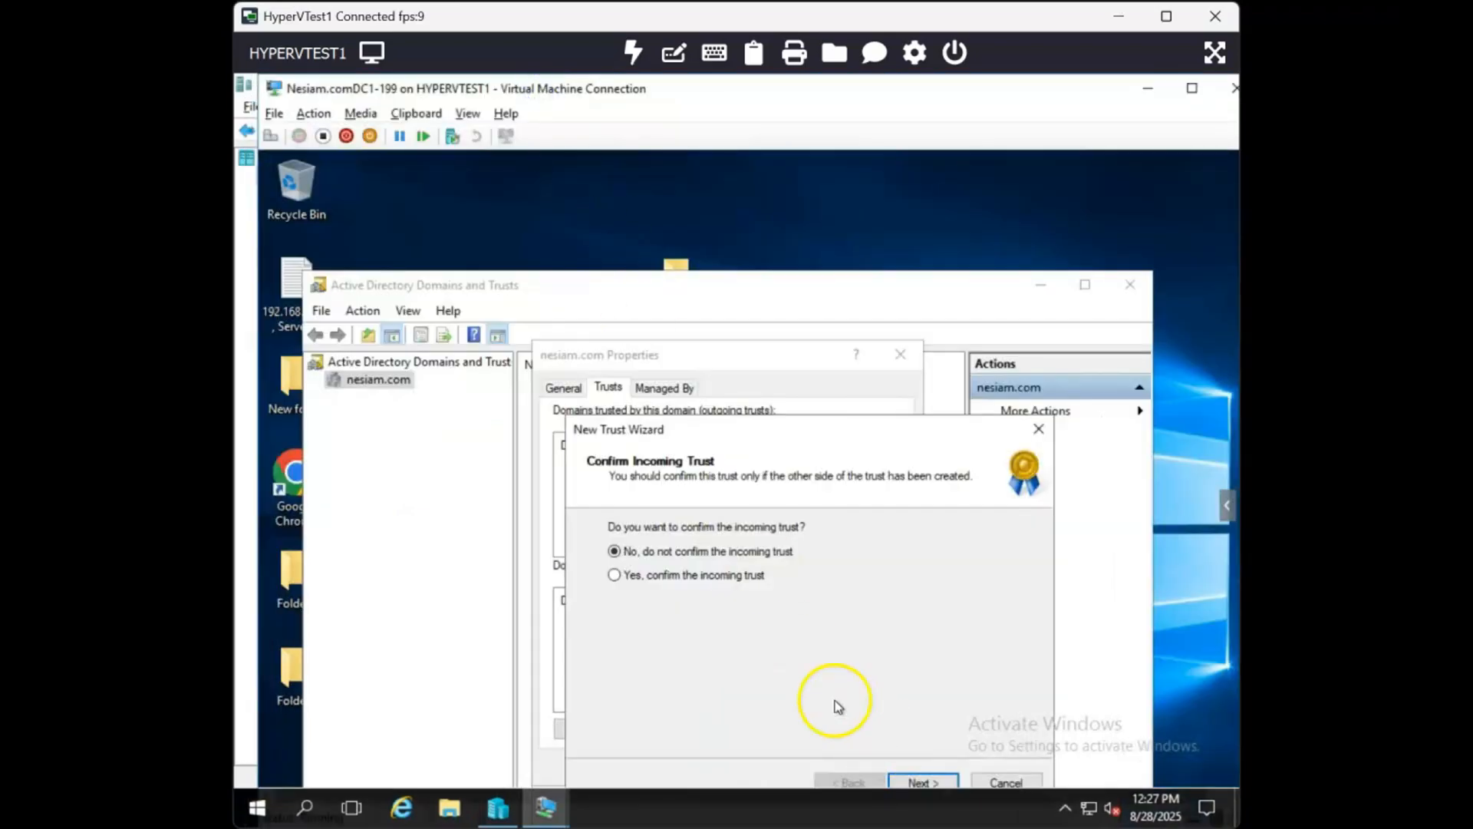
click(742, 577)
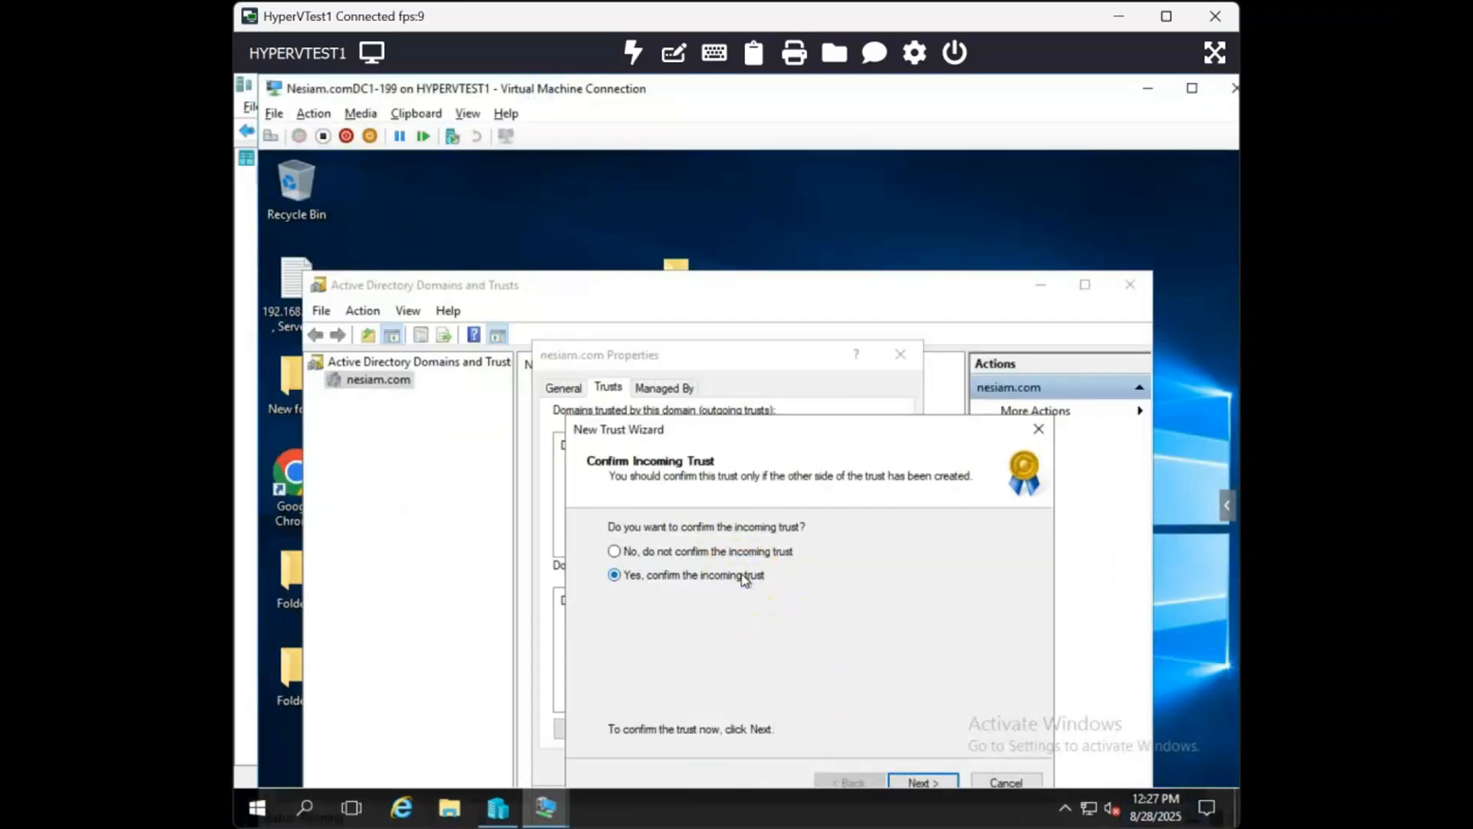
click(909, 782)
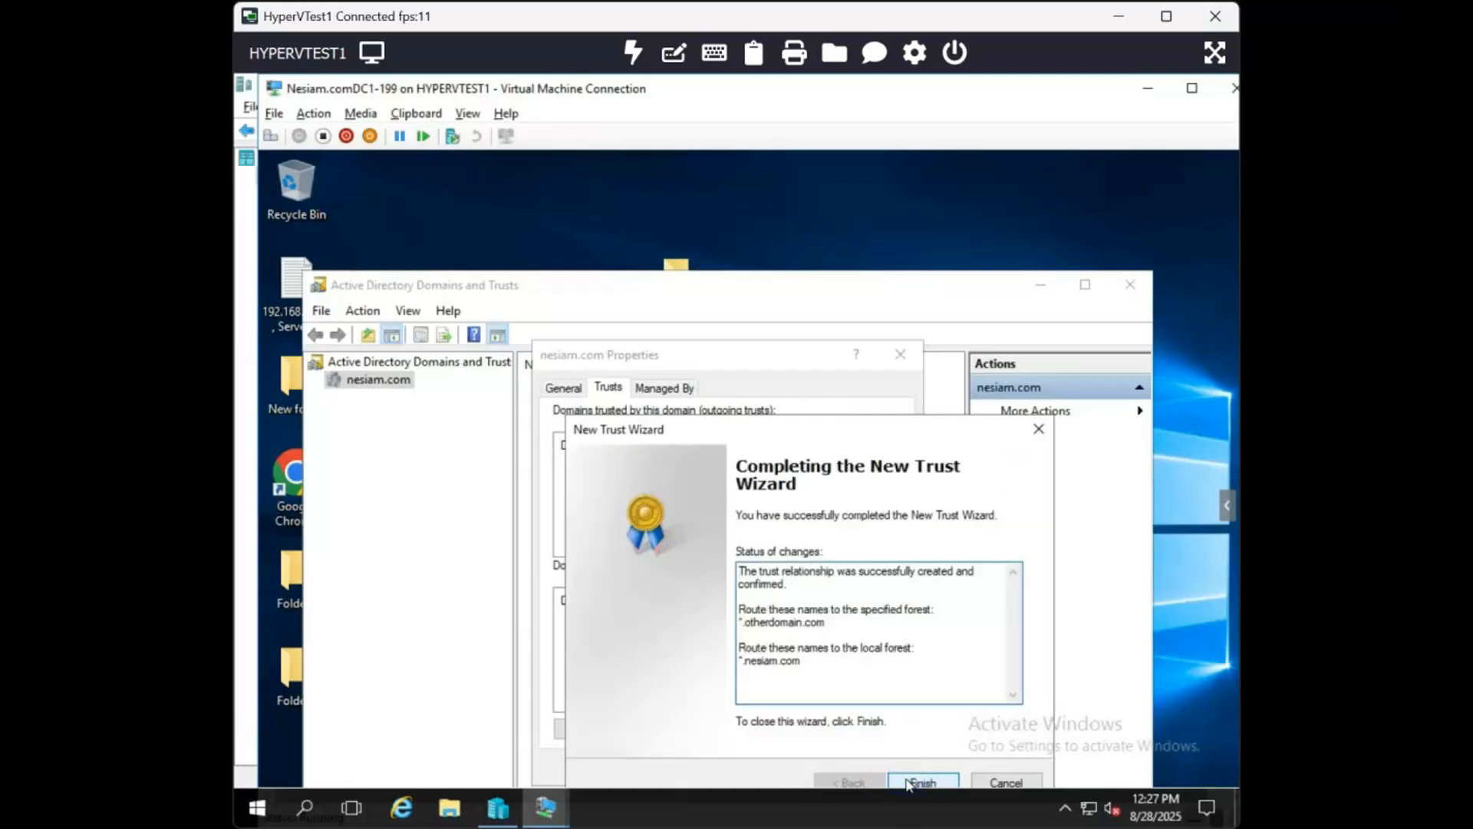
click(908, 782)
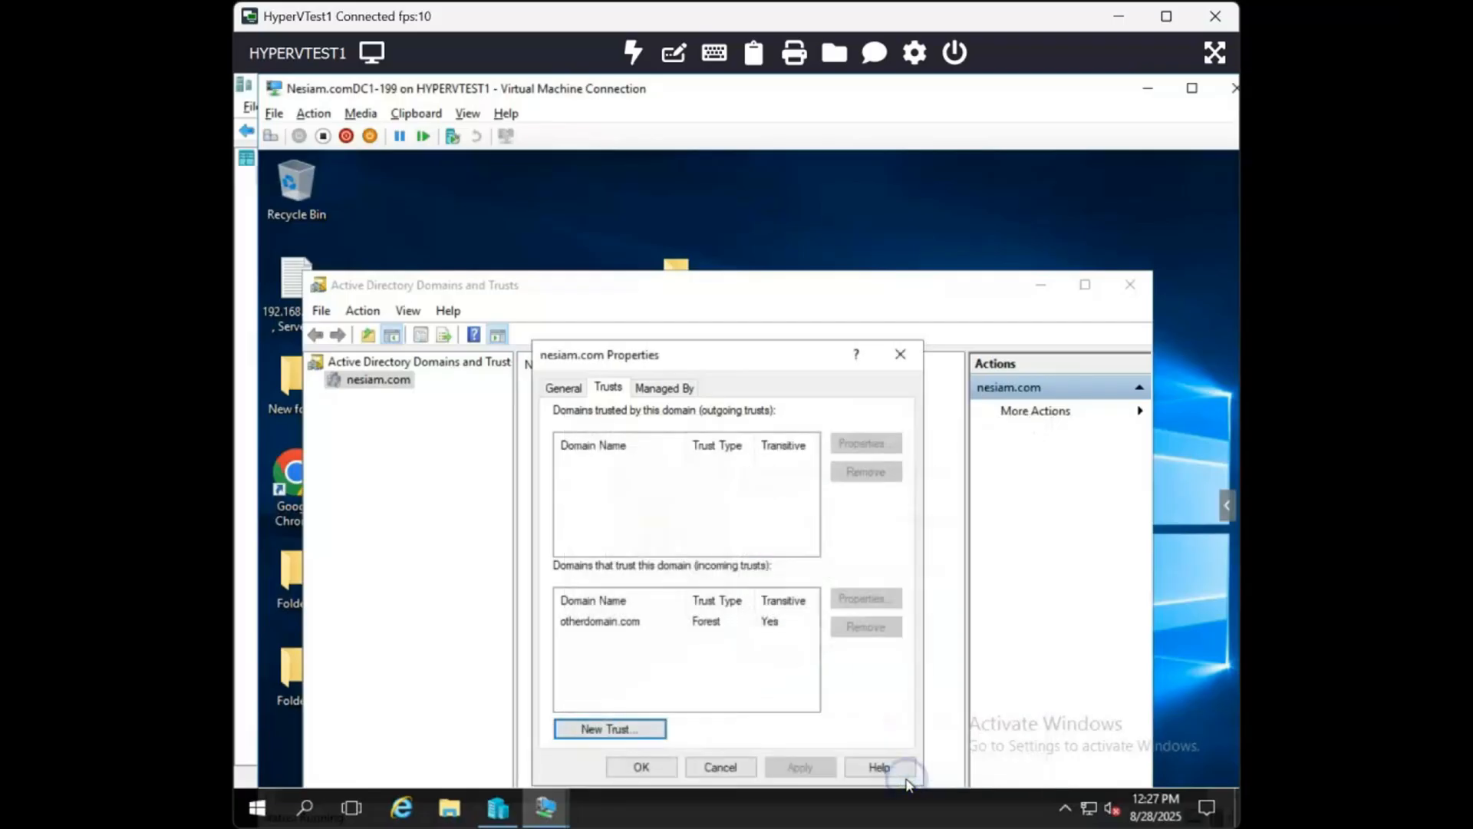
click(641, 768)
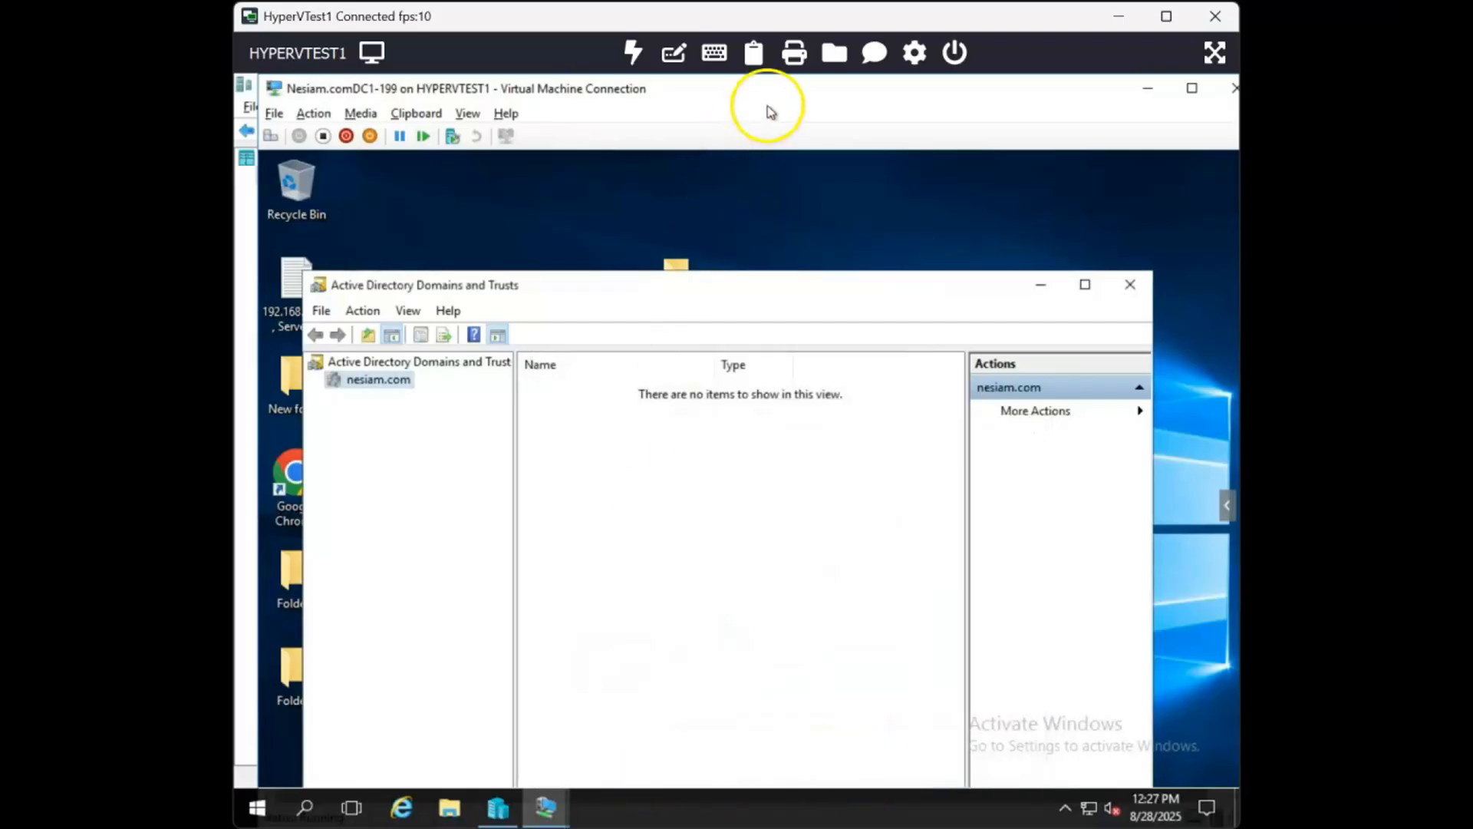
- Maximize the host window and switch the Nesiam.comDC1-199 virtual machine to full screen
click(1166, 16)
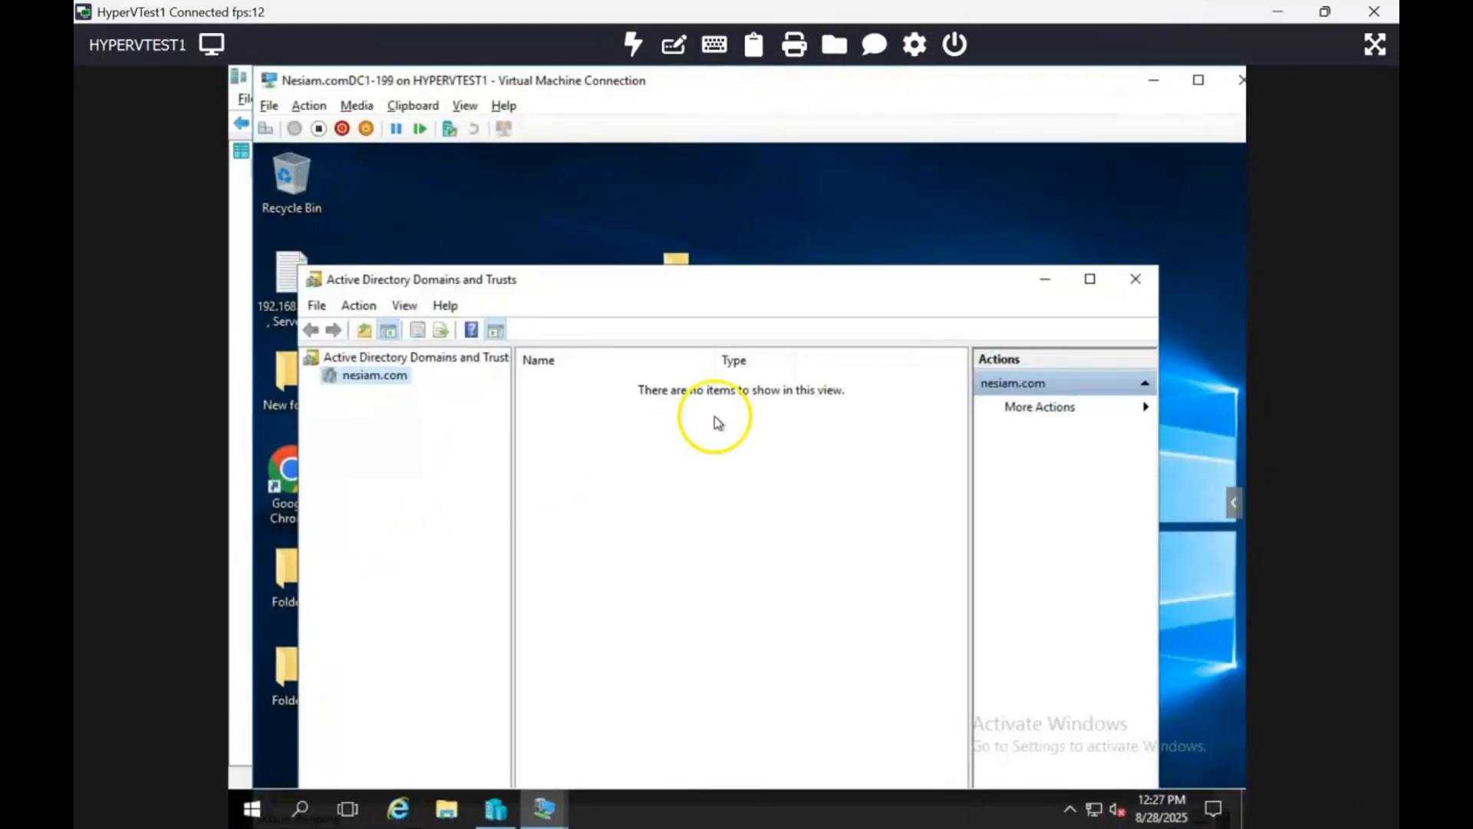
click(1197, 81)
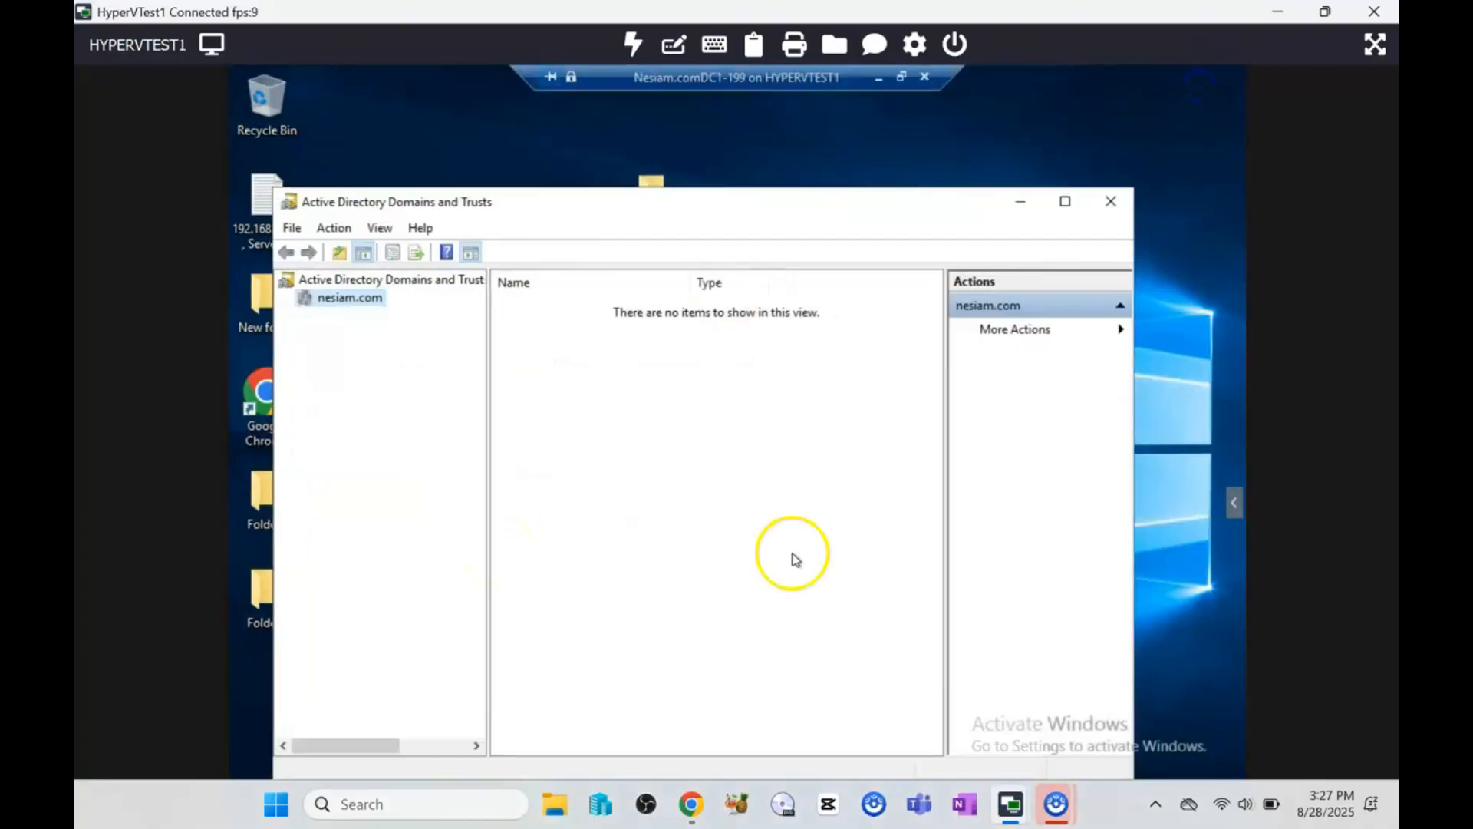
click(812, 547)
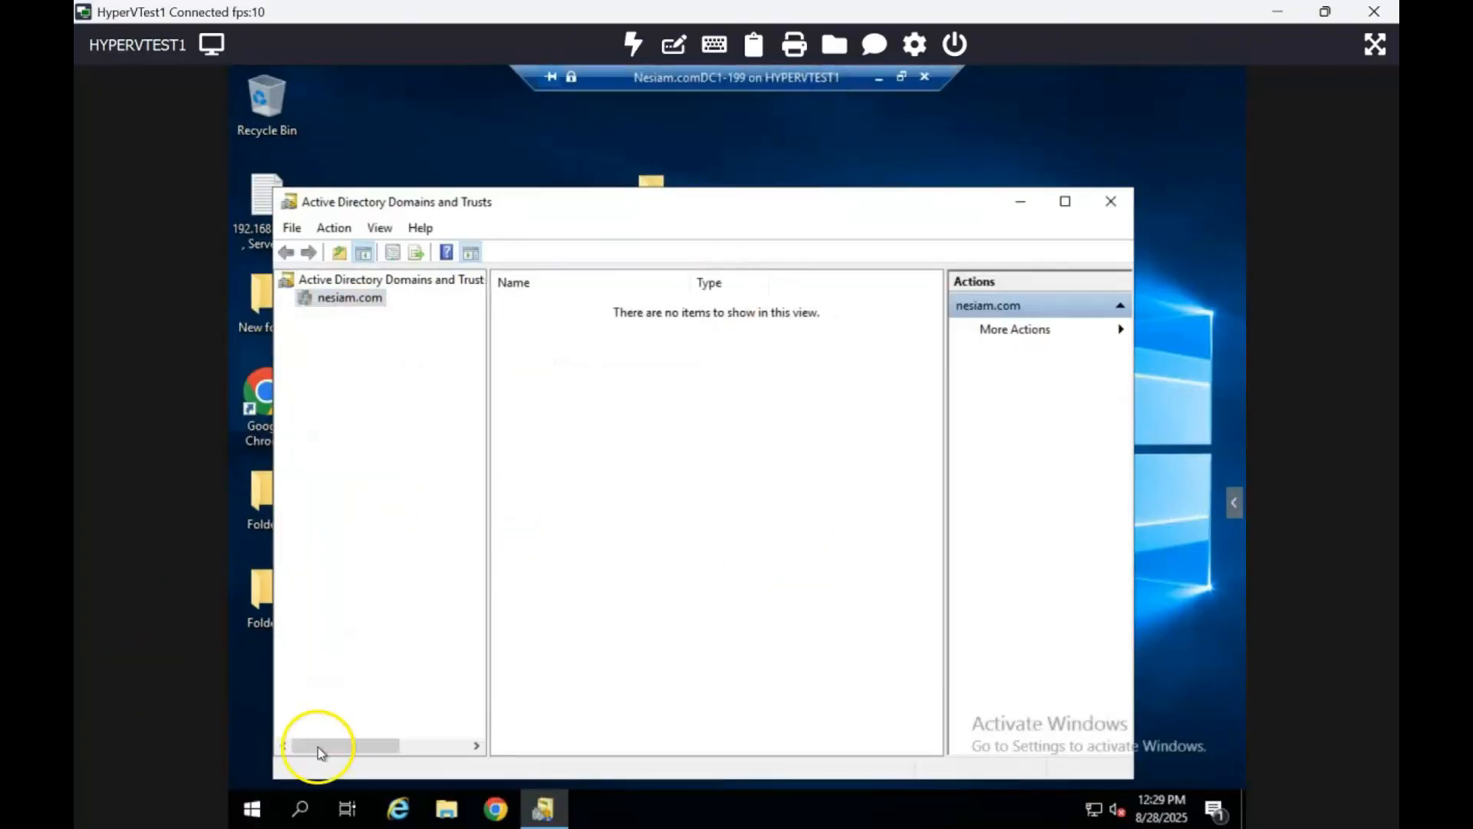
- Open the \\otherdomain.com share from the Run dialog and browse into SYSVOL's otherdomain.com folder
click(256, 806)
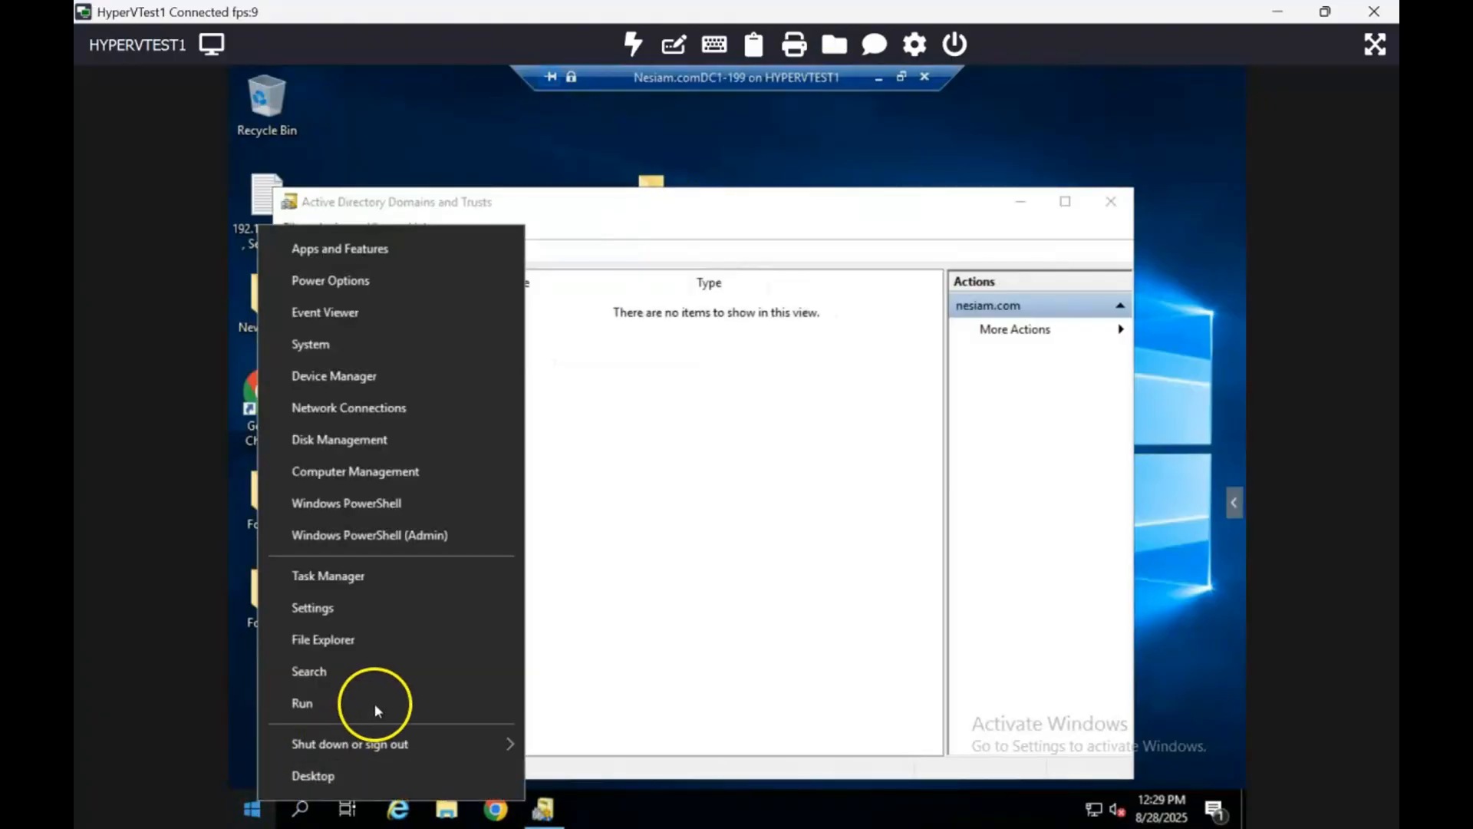
click(386, 702)
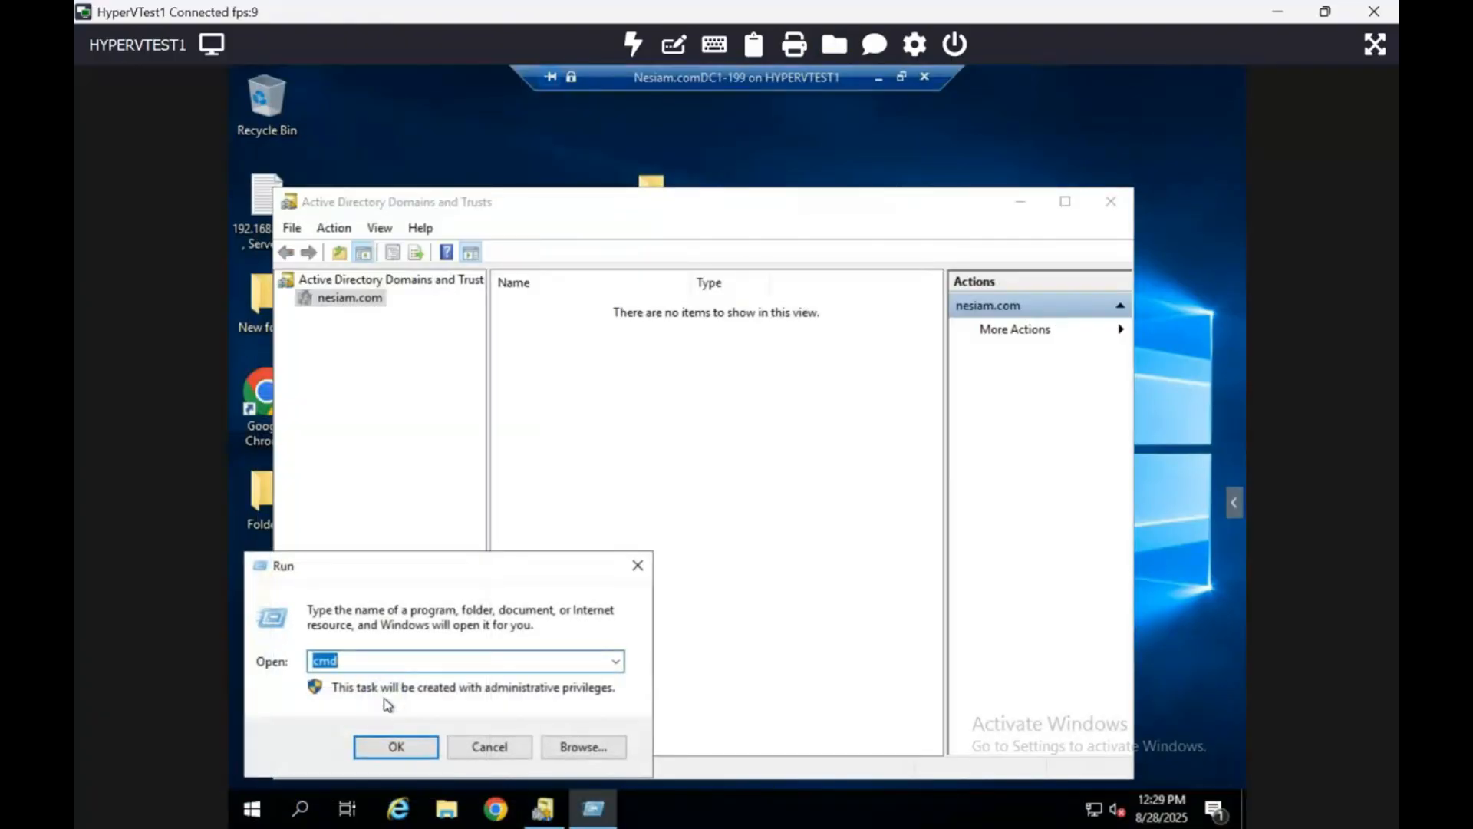
text(\\ot)
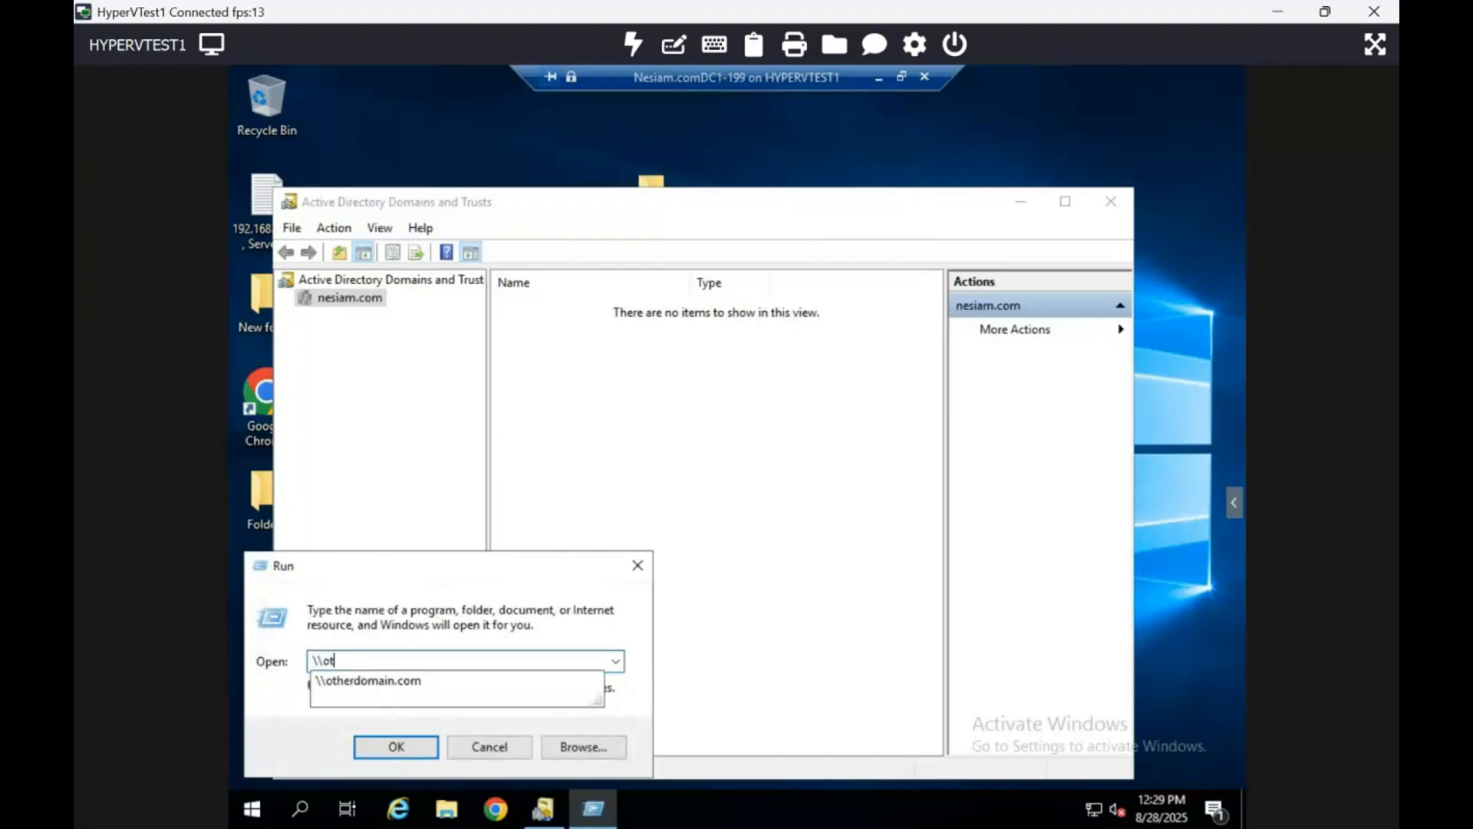
text(herdomain.com)
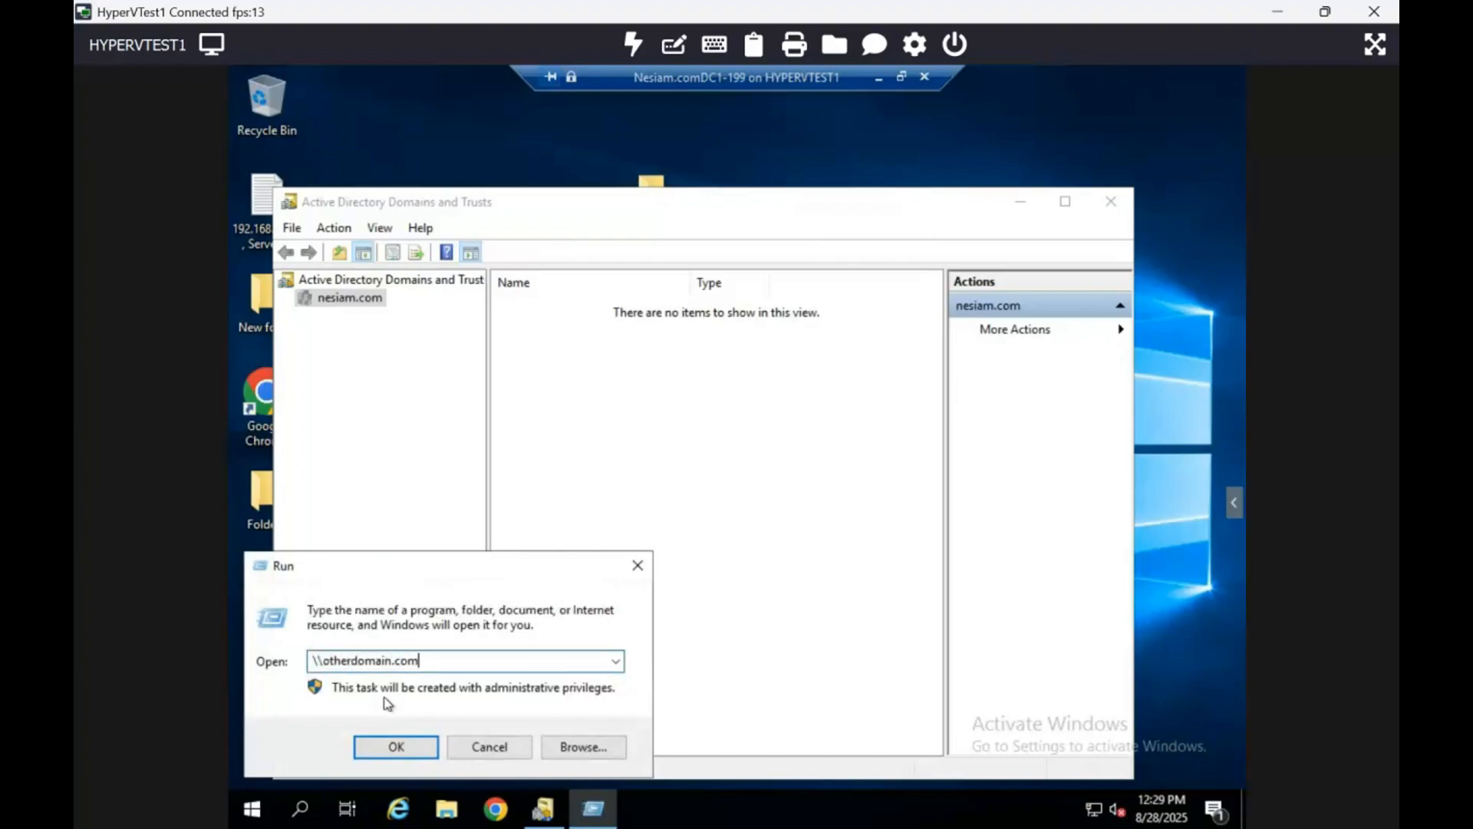
key(Return)
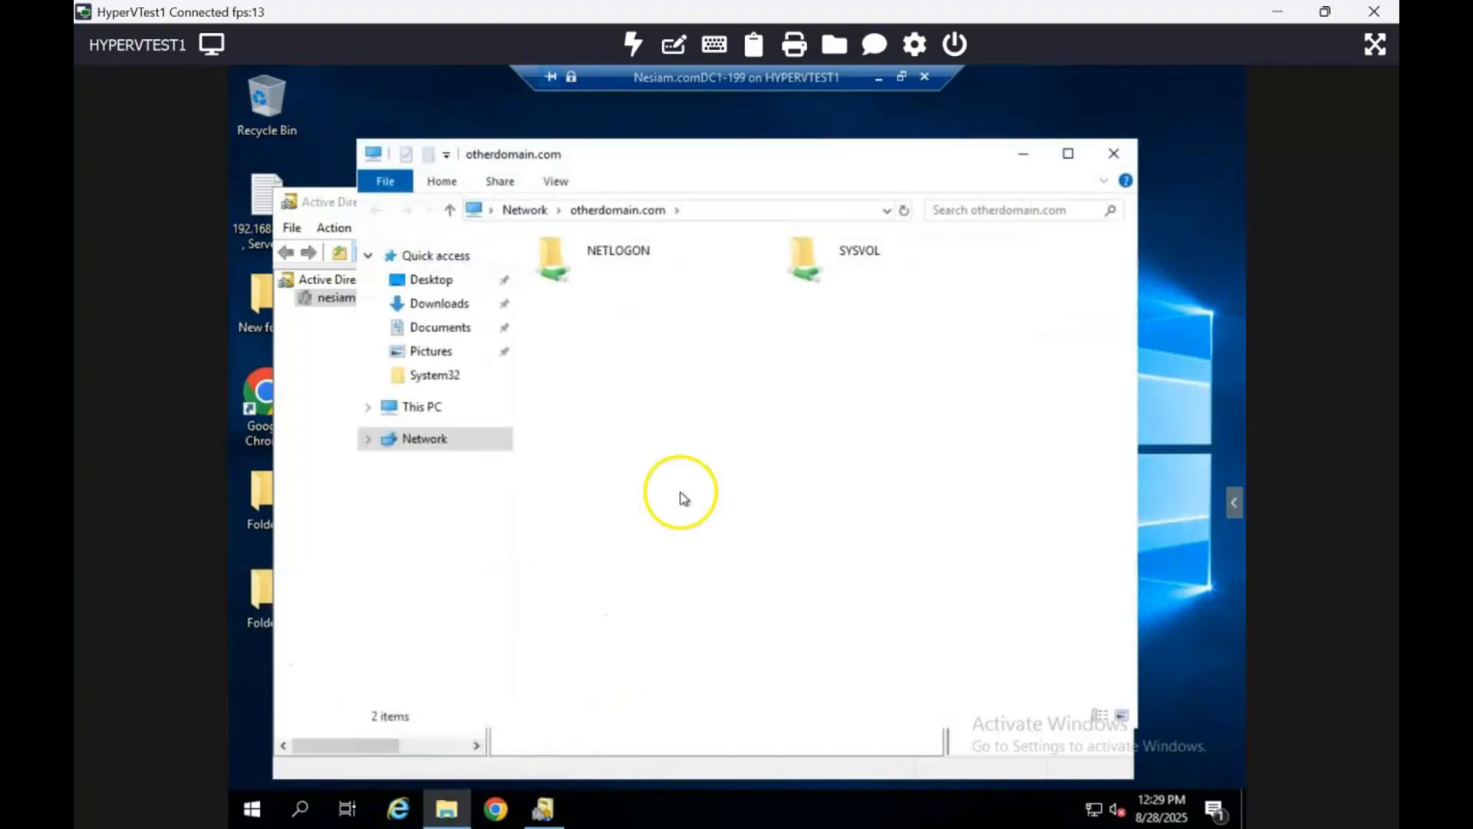
double_click(829, 274)
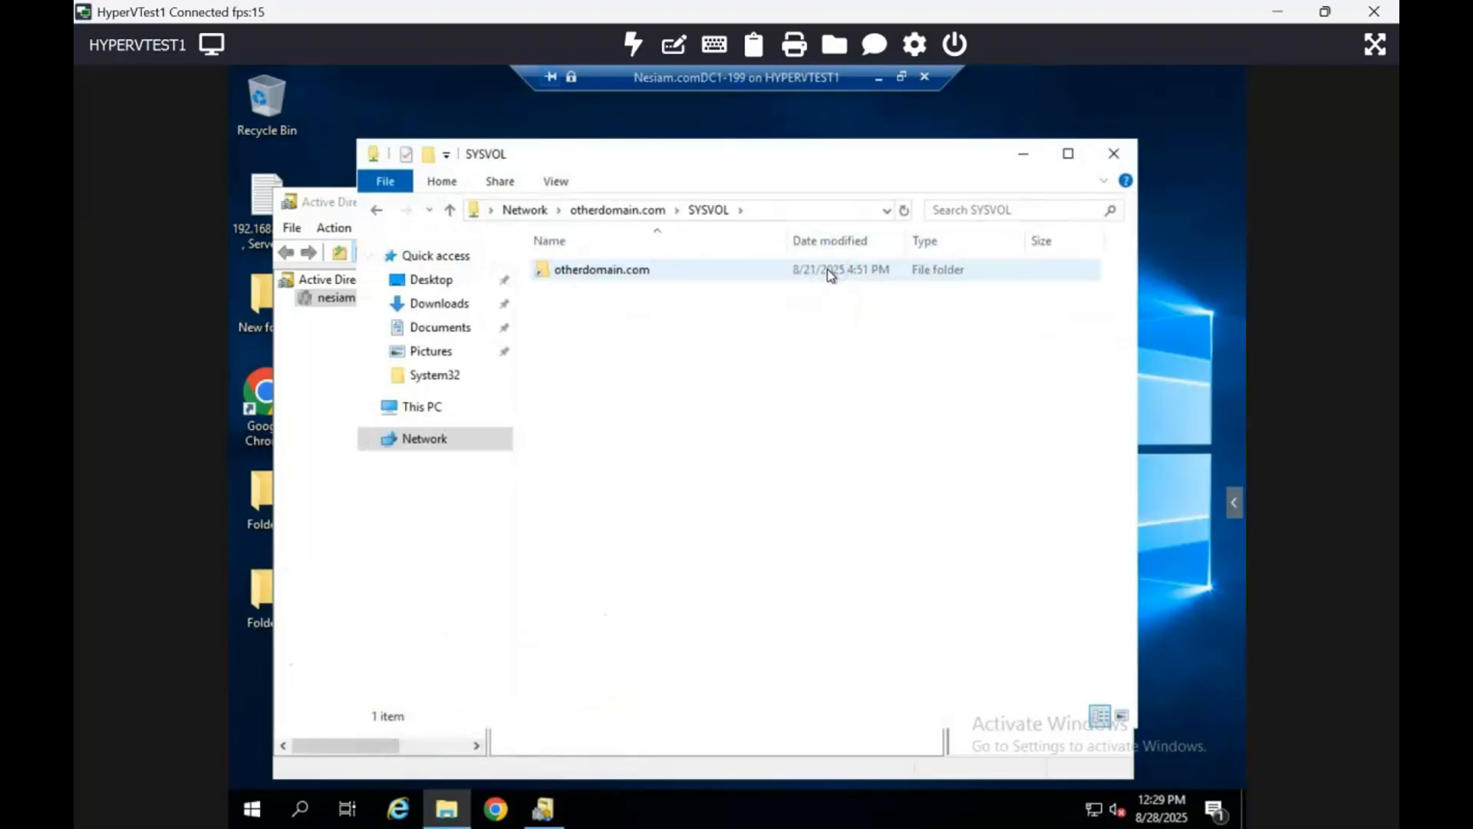
double_click(639, 268)
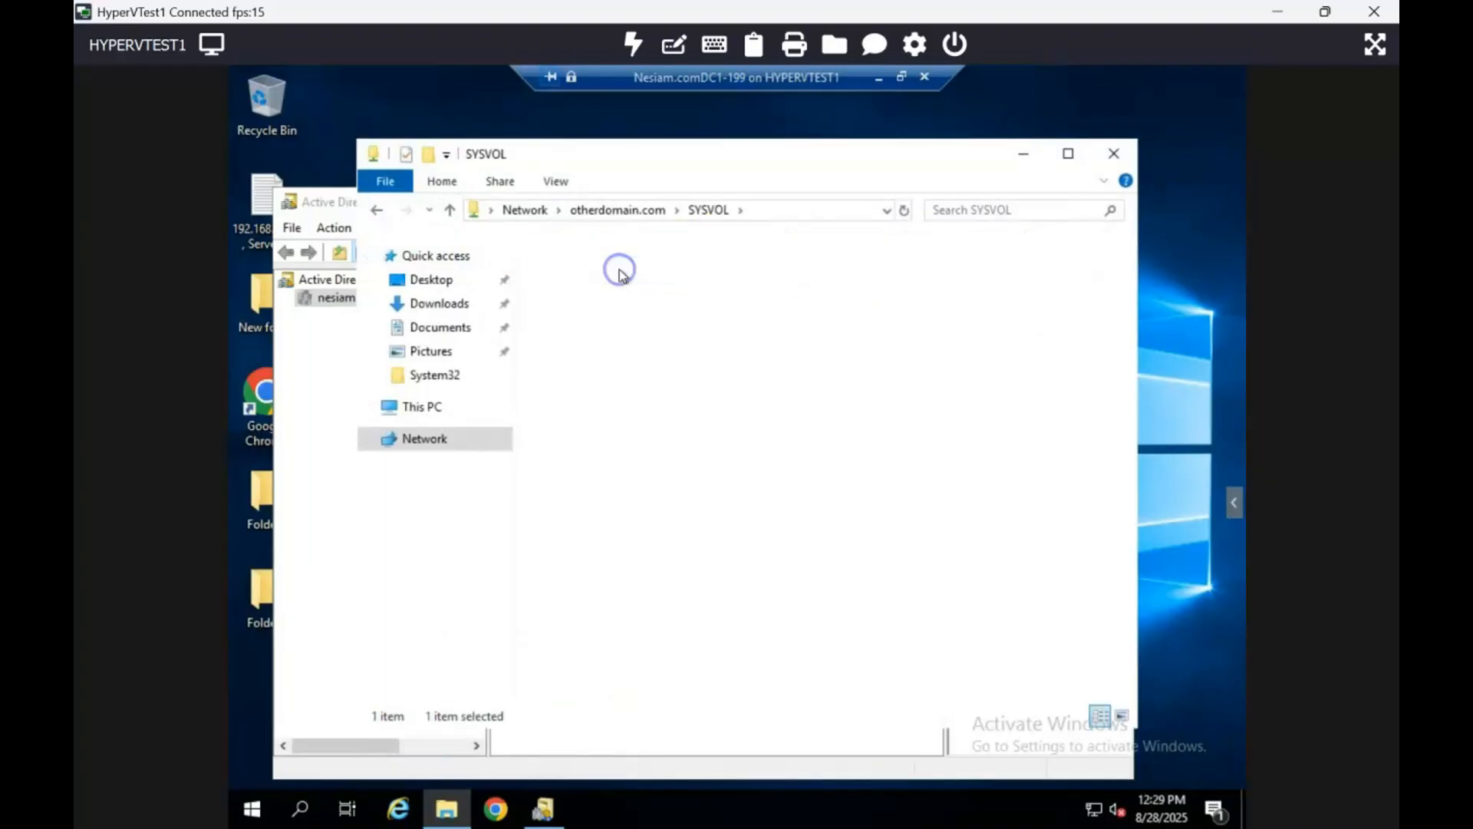
- Close File Explorer and Active Directory Domains and Trusts
click(1115, 155)
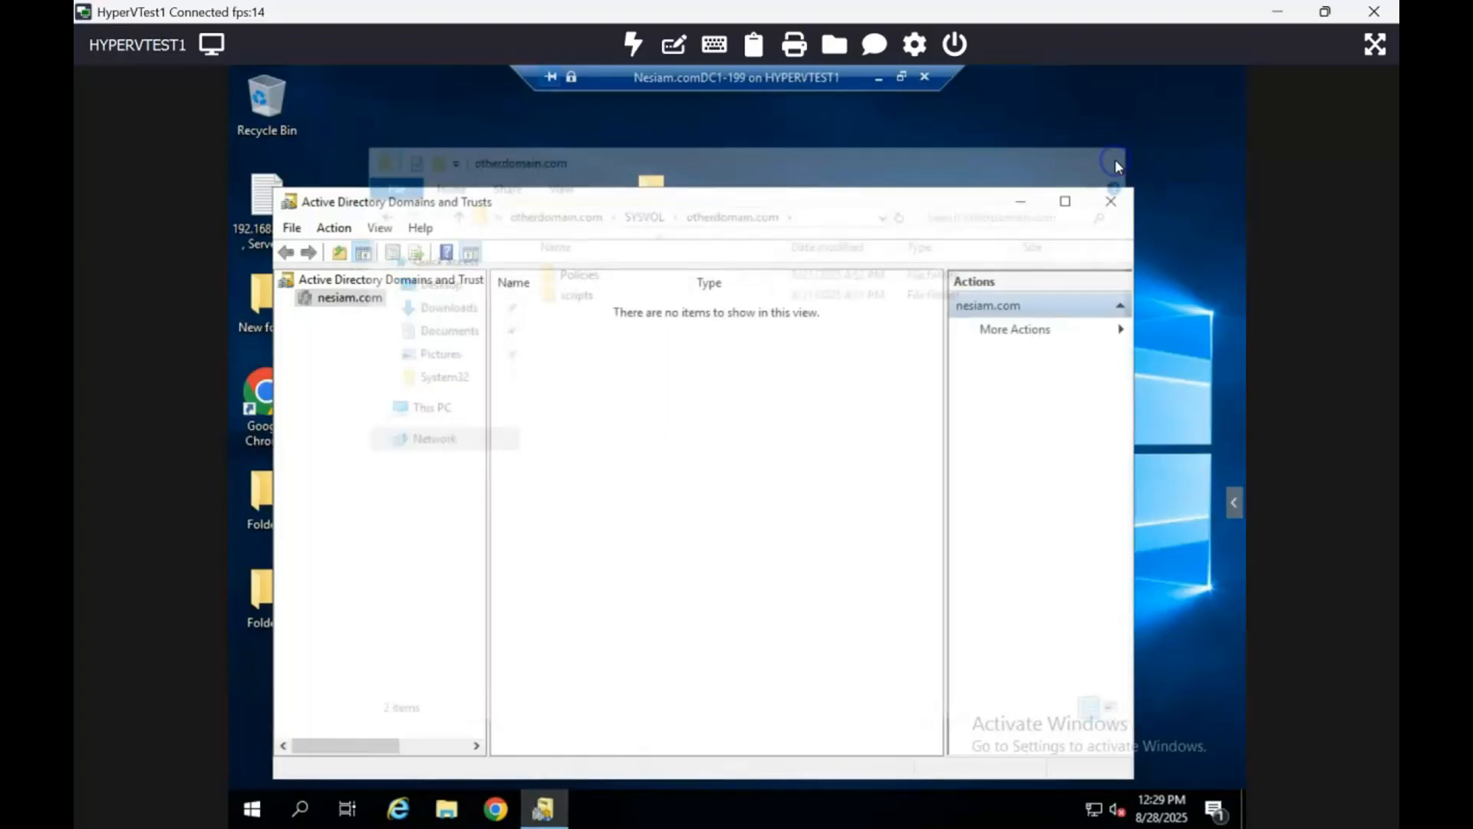
click(1114, 203)
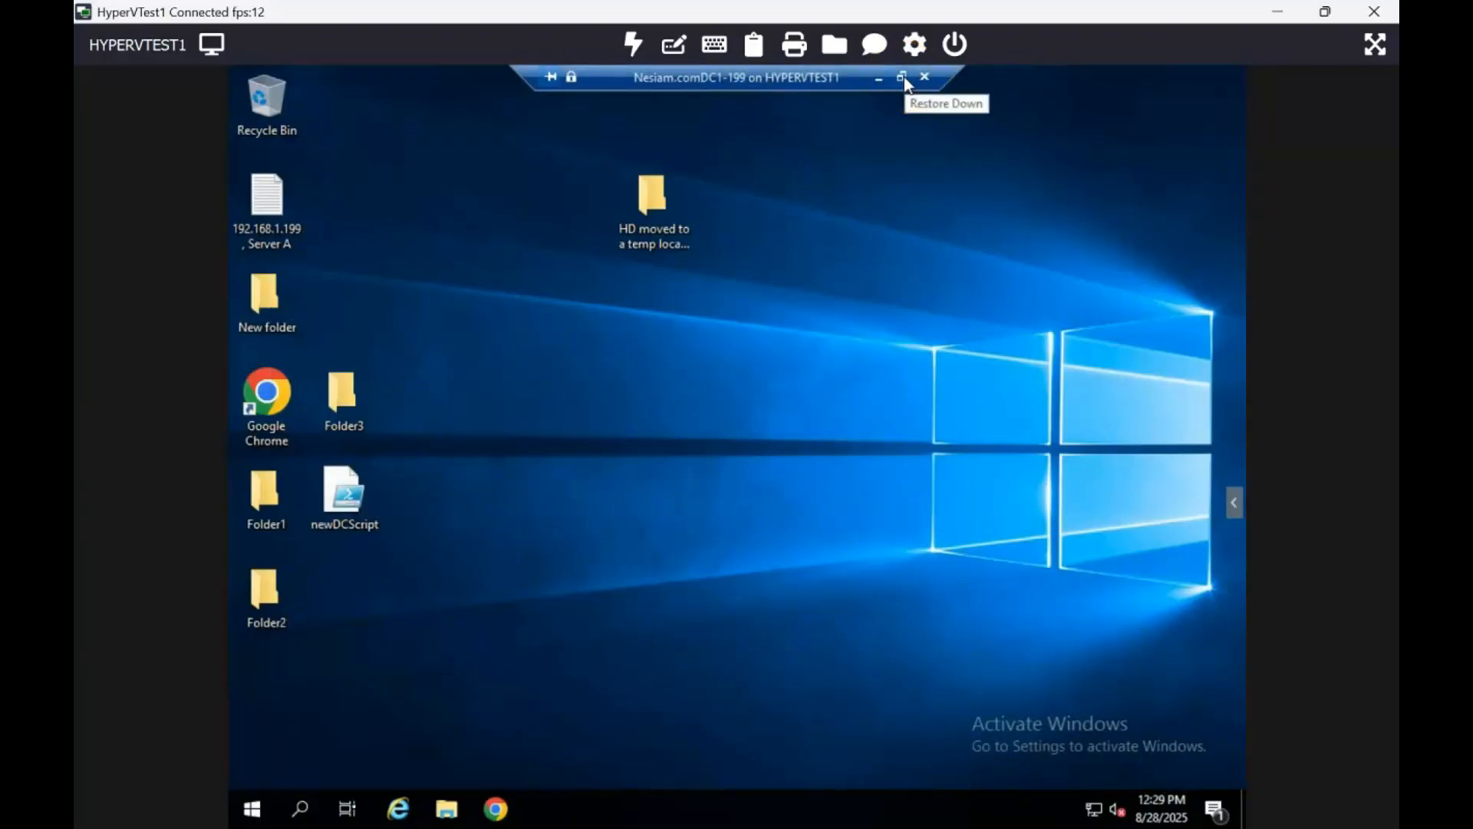
- Open the Security permissions of the HD moved to a temp location folder and browse the object picker's locations
right_click(657, 242)
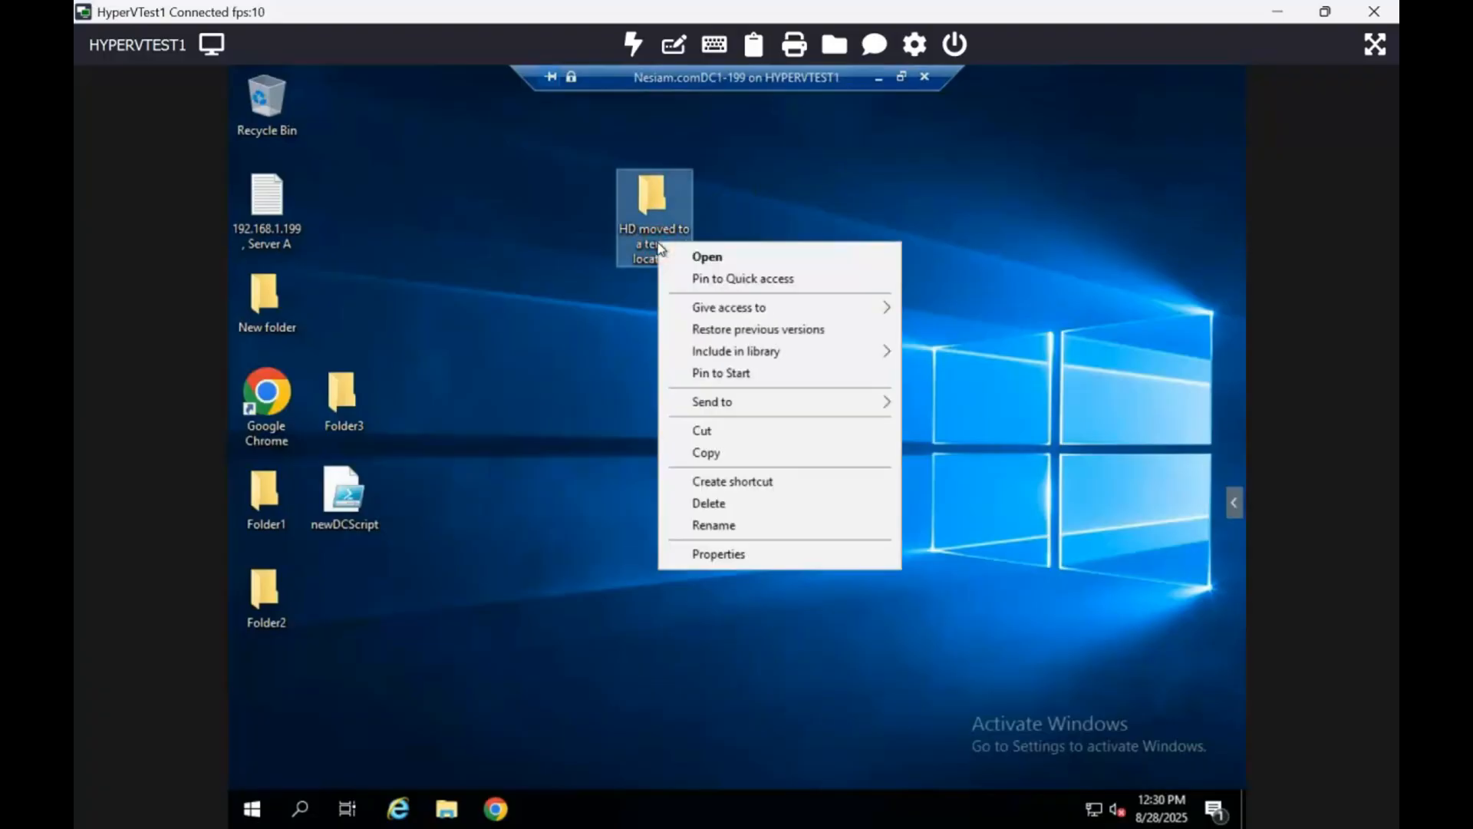
click(717, 554)
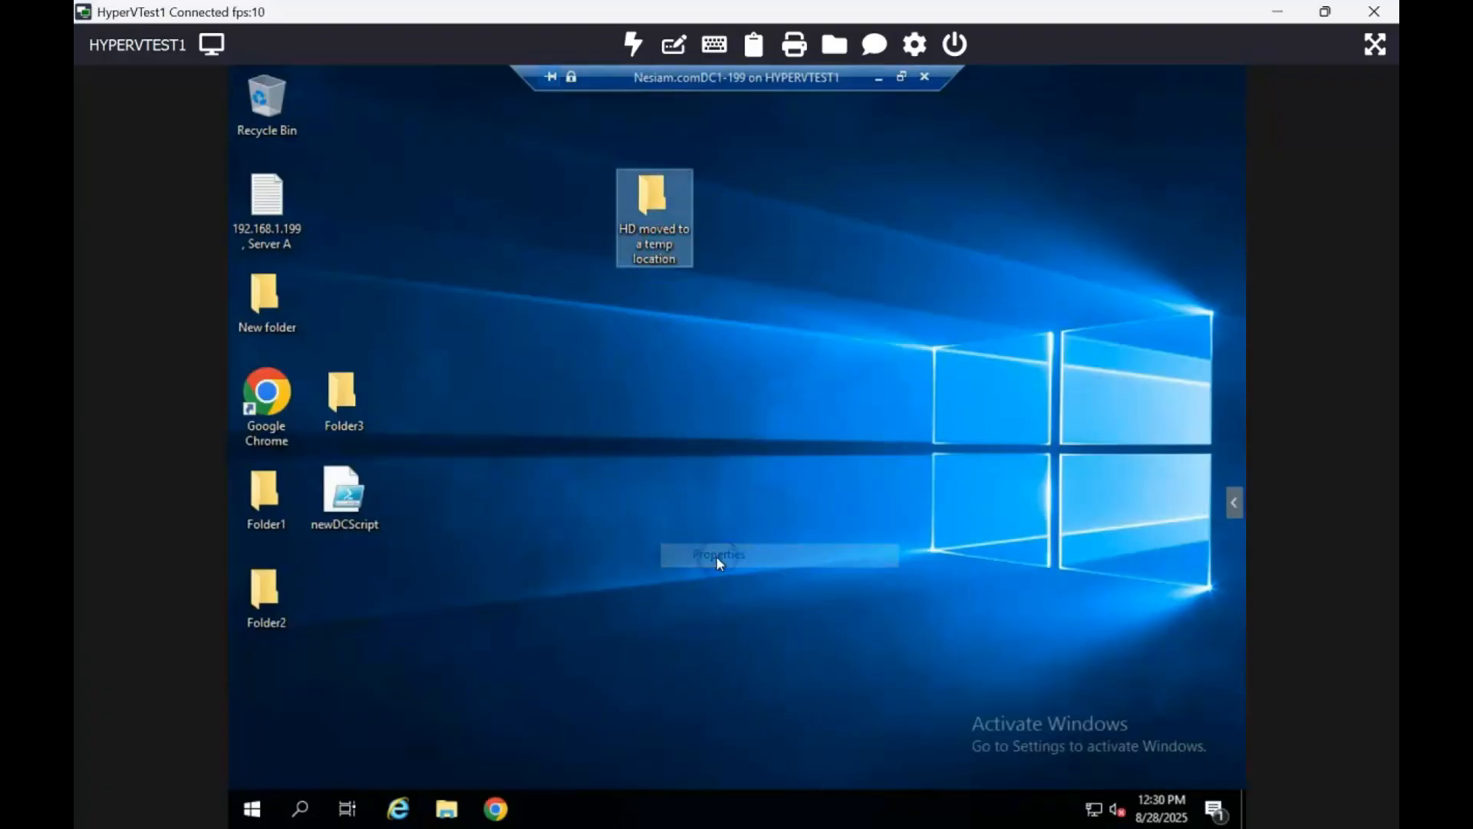
click(796, 292)
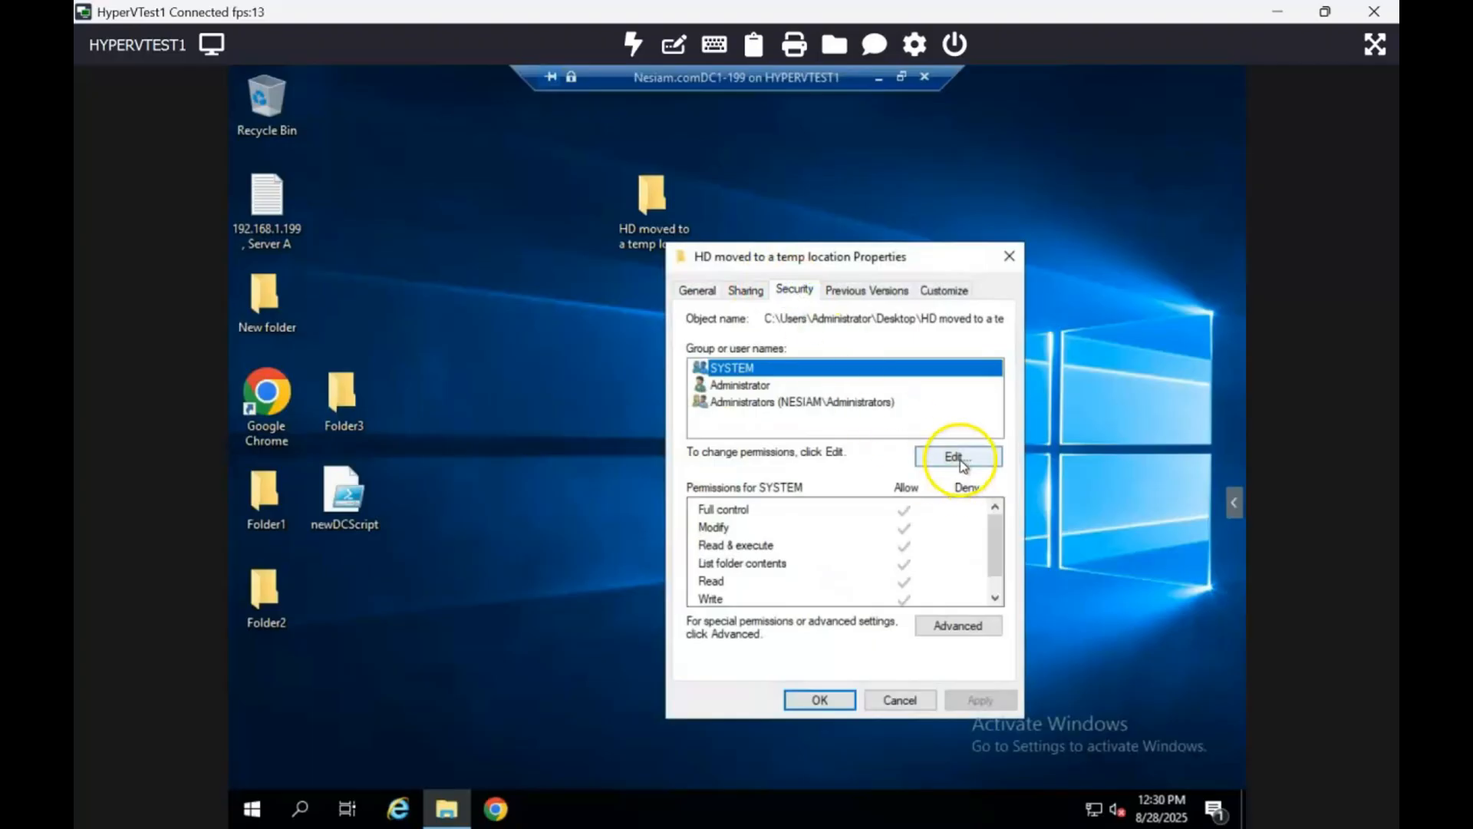
click(959, 461)
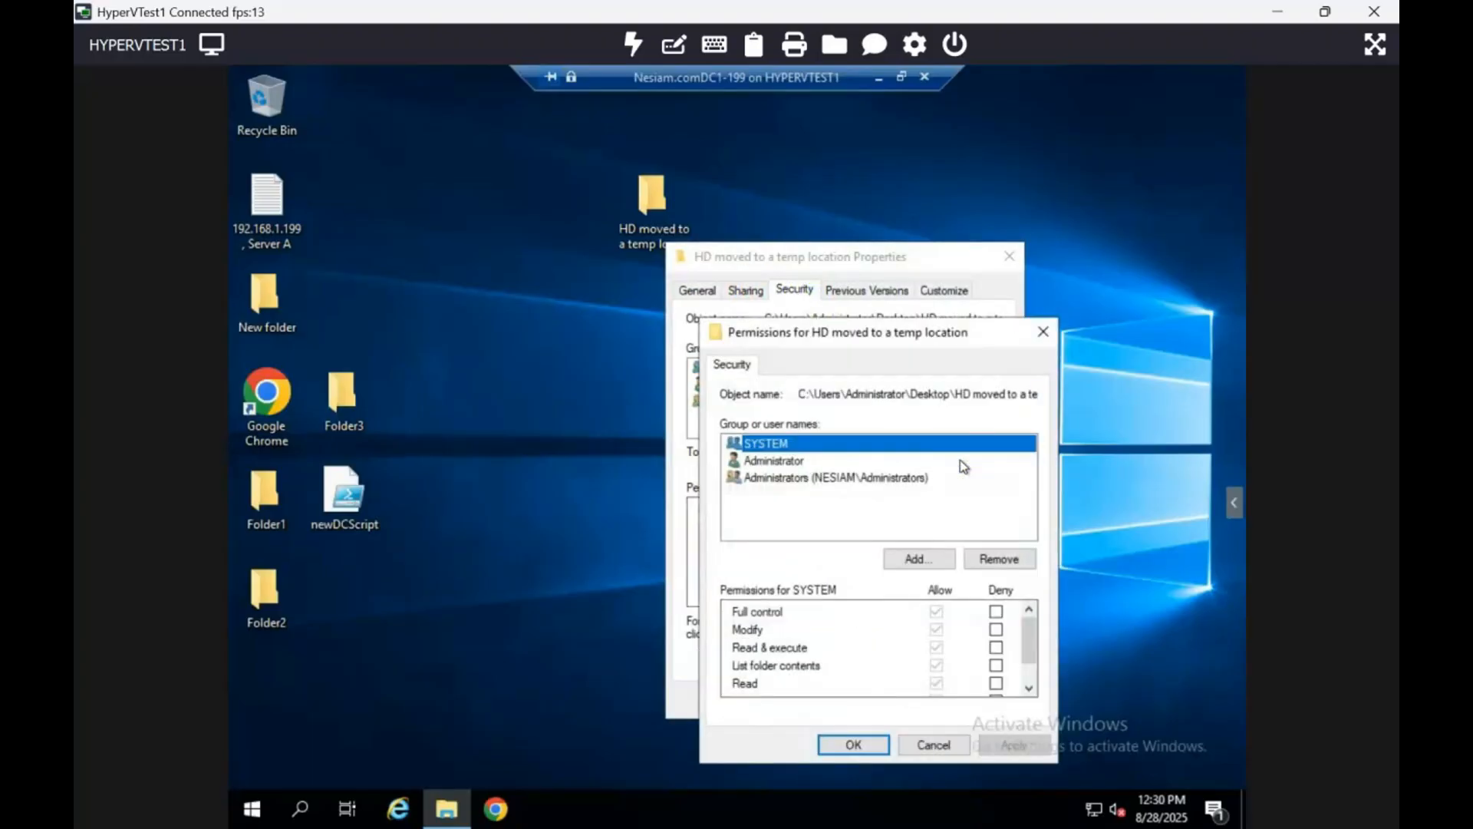
click(936, 561)
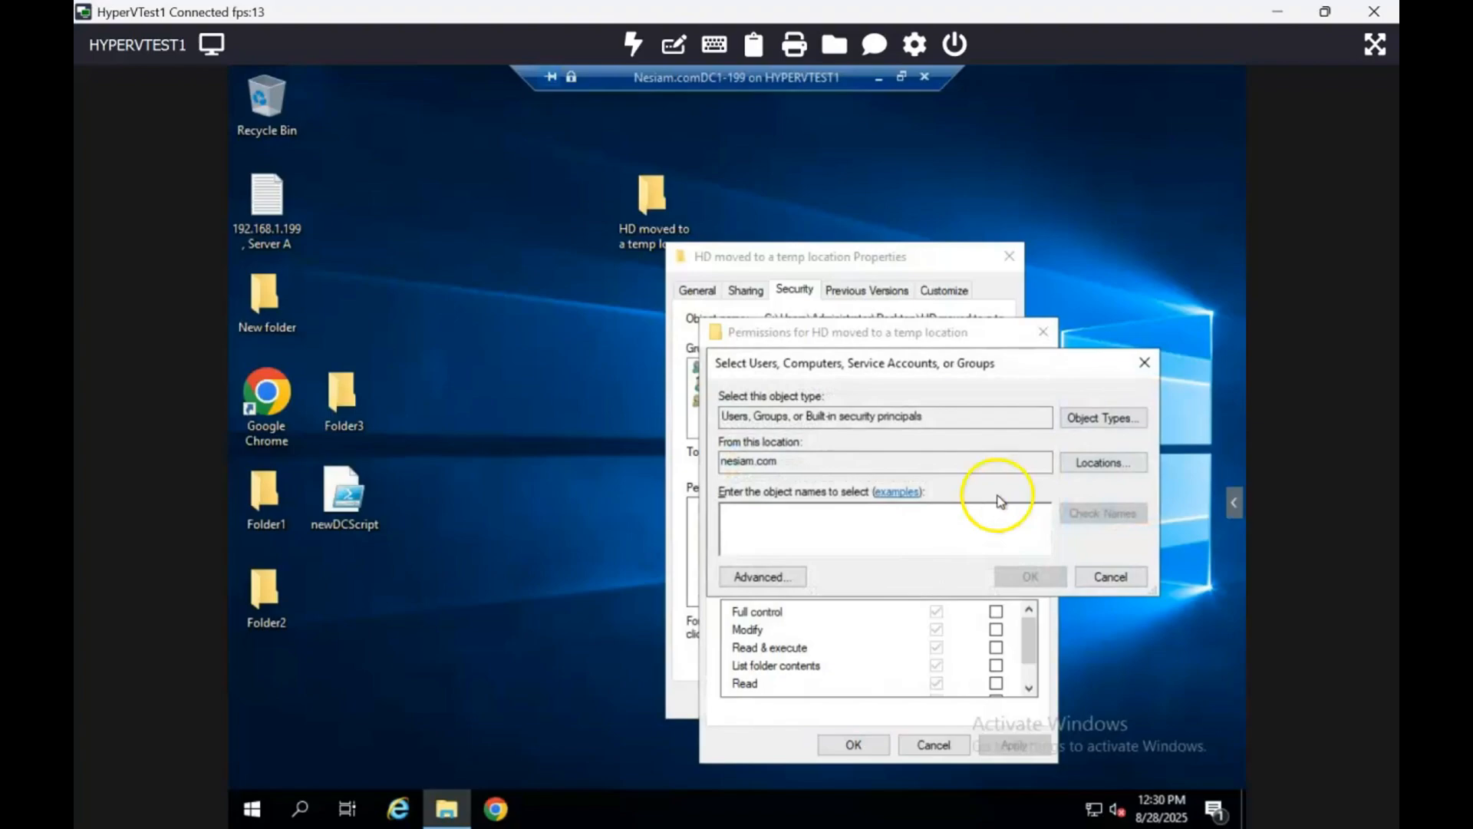
click(1102, 462)
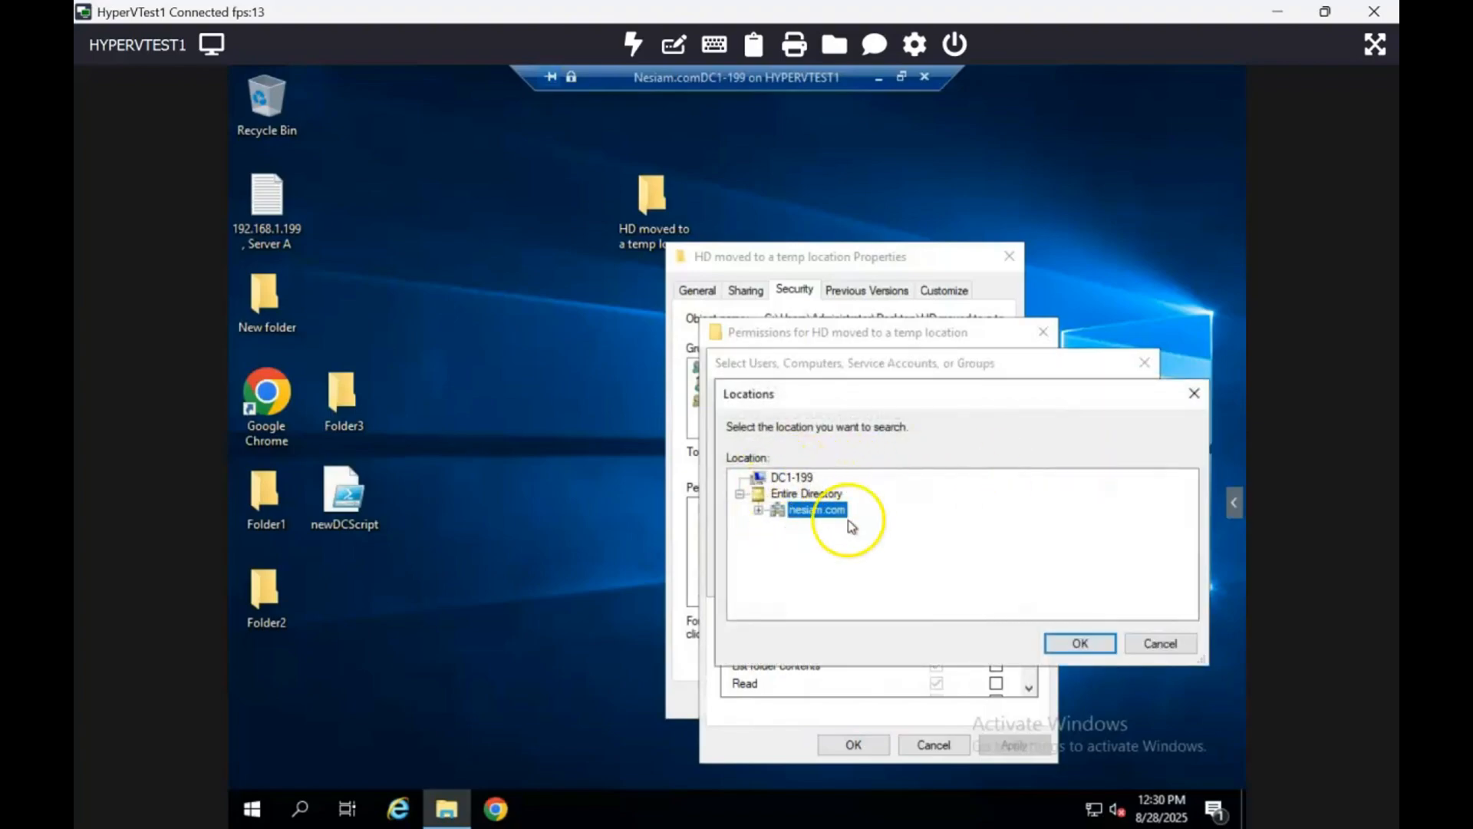
- Switch to the OtherDomain.com-DC1 virtual machine and make its window full screen
click(880, 77)
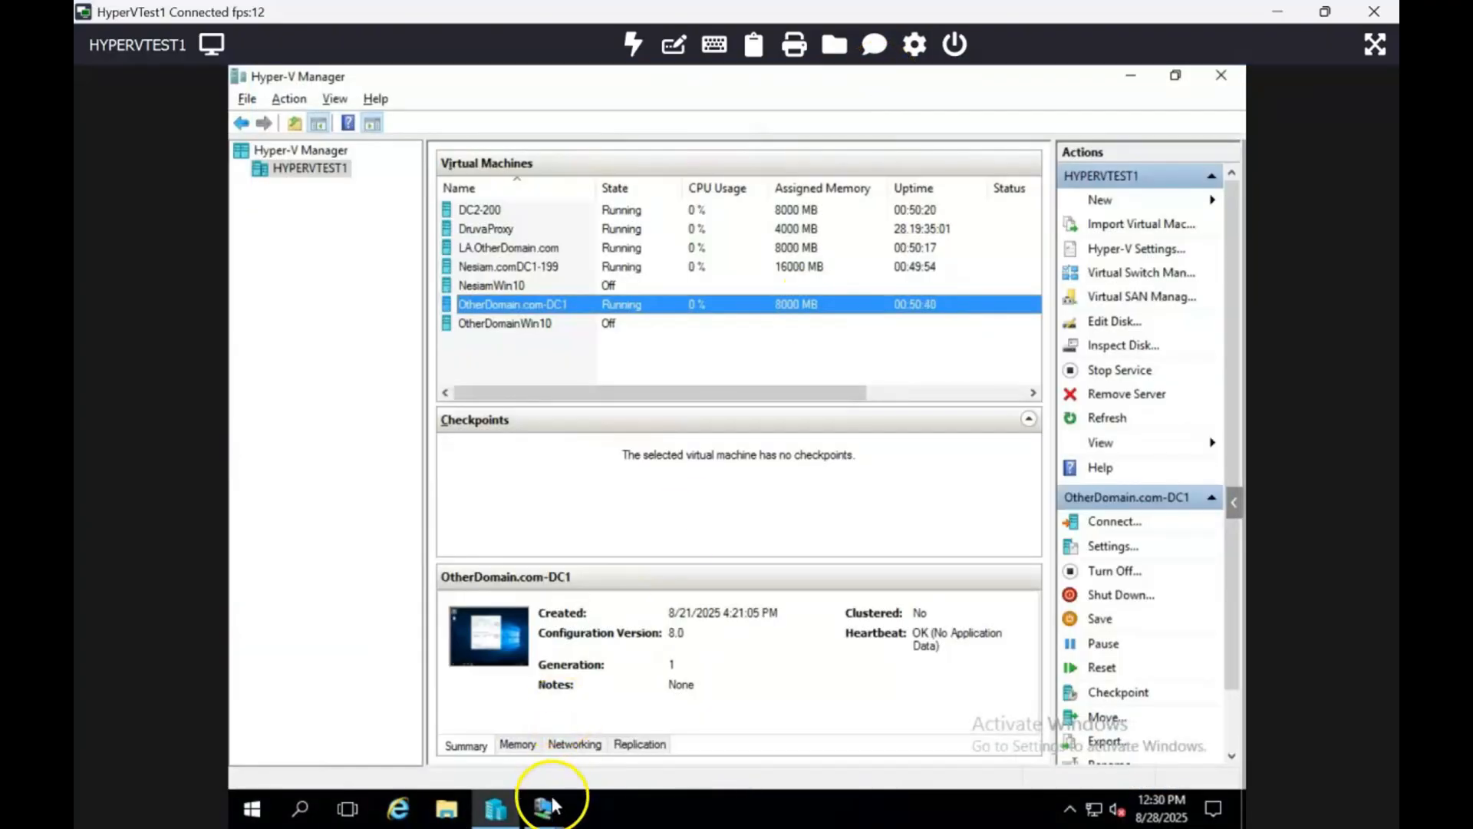
mouse_move(551, 809)
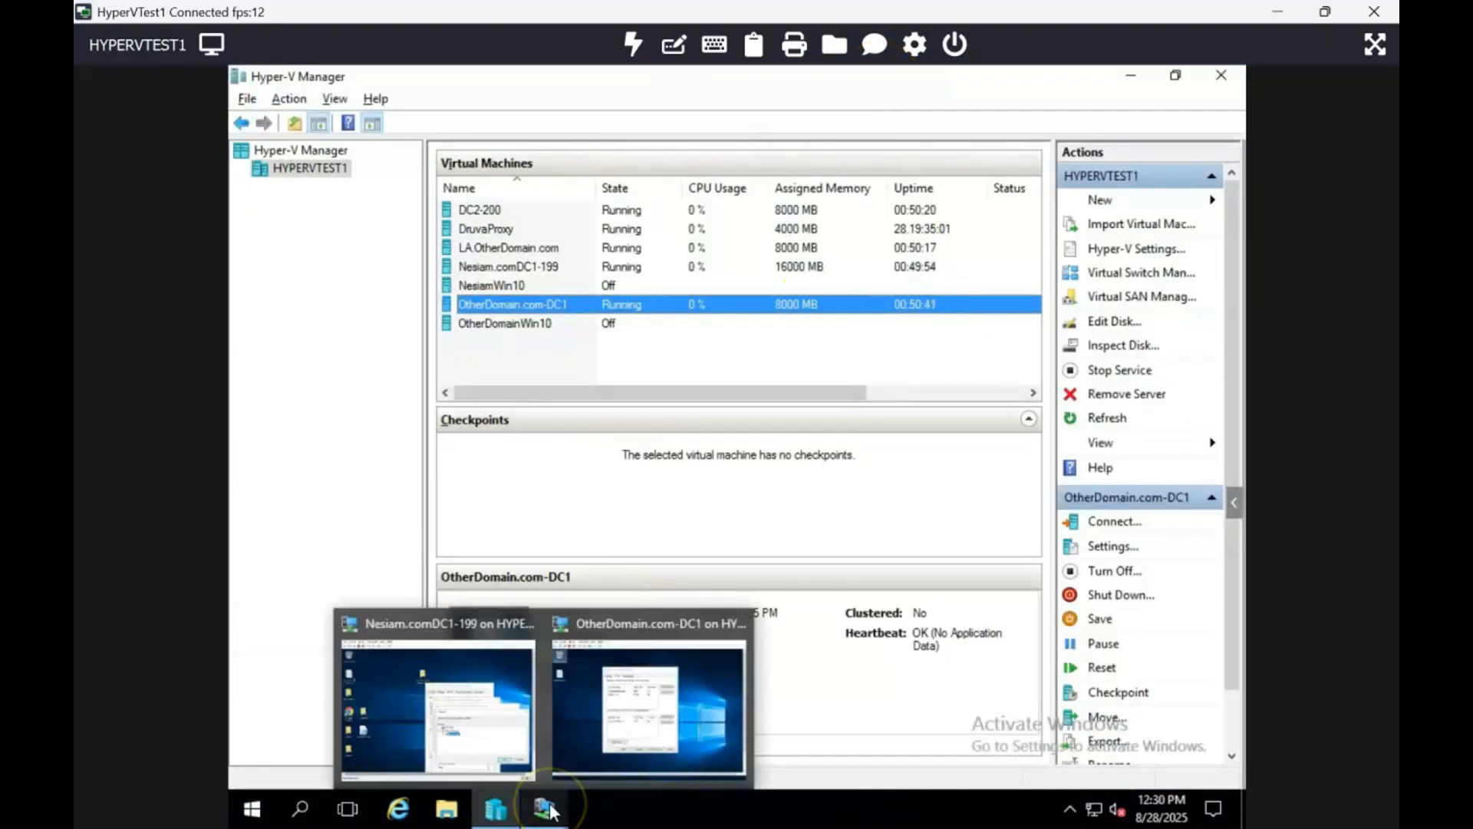
click(656, 720)
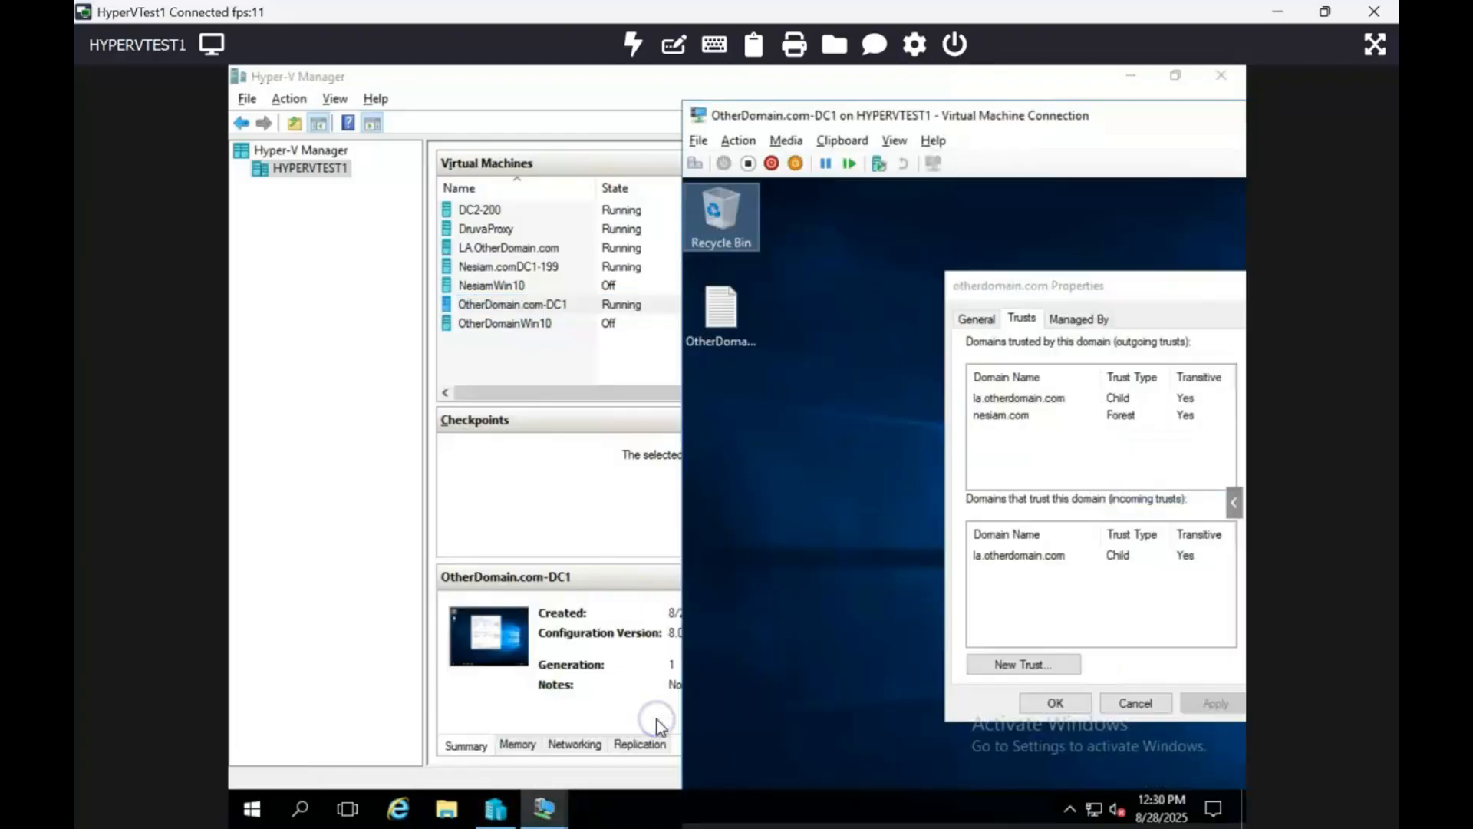
double_click(949, 115)
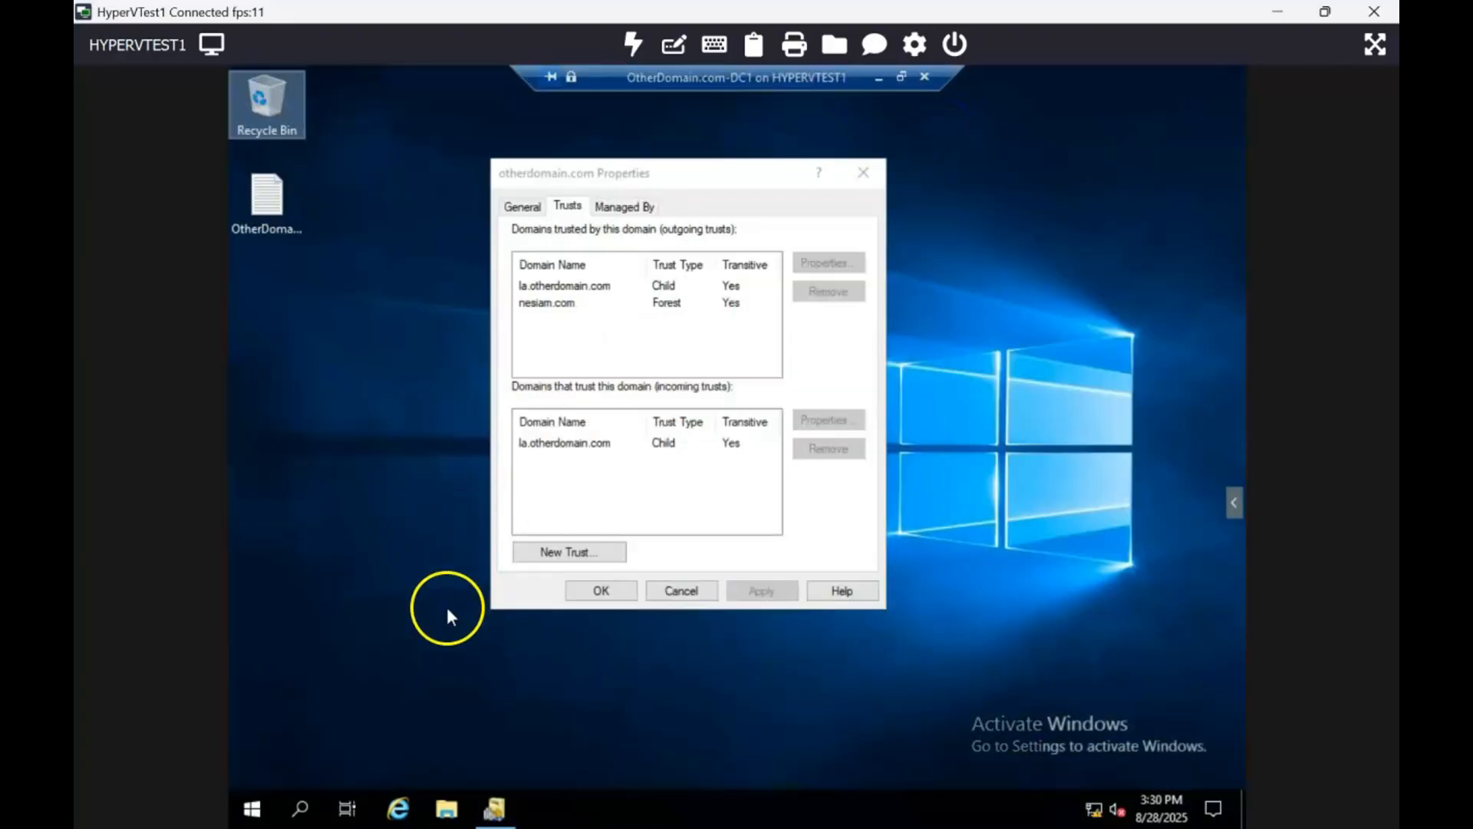
- Create a new folder on the OtherDomain.com-DC1 desktop
right_click(371, 361)
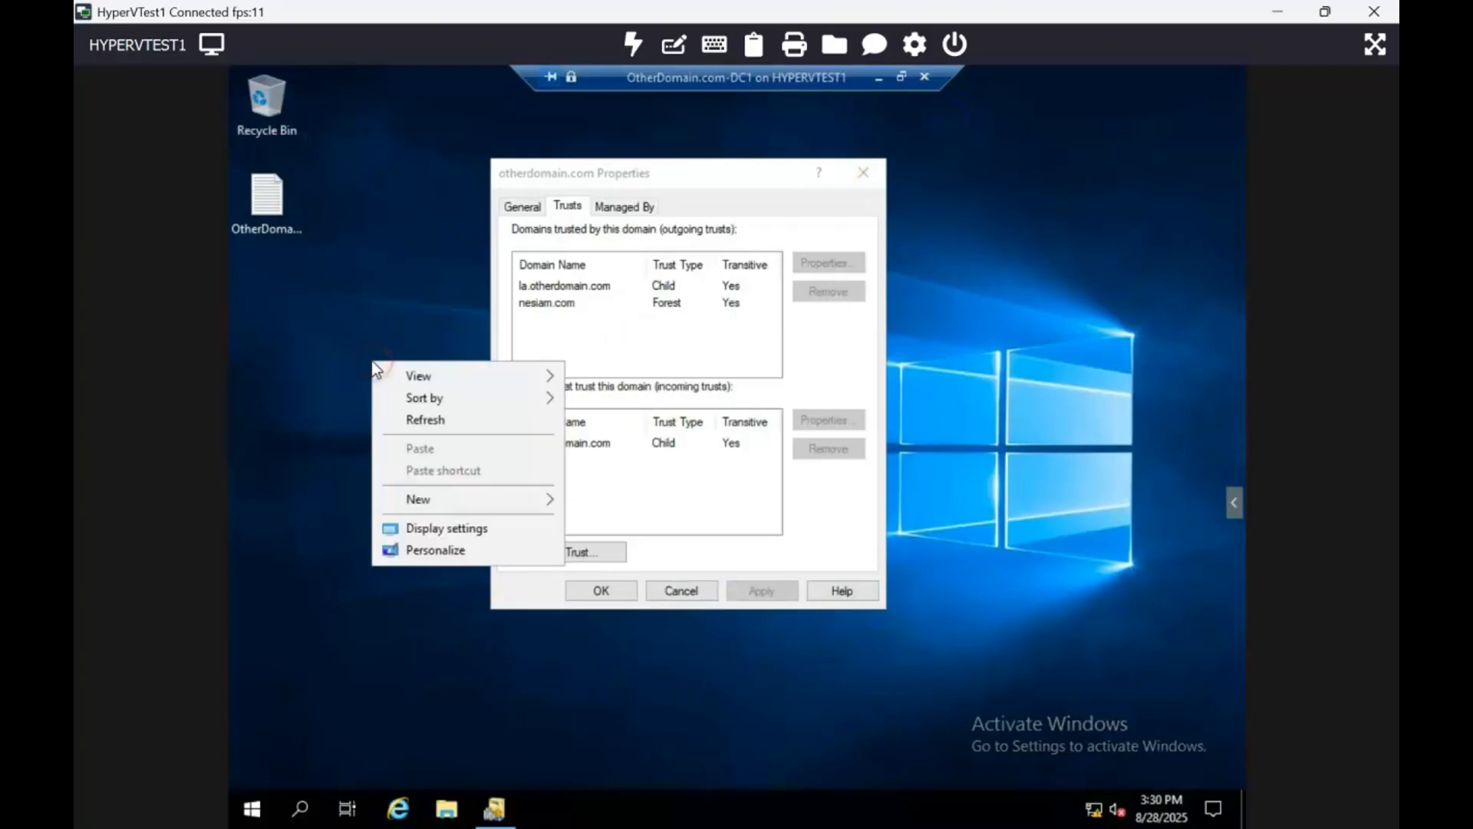
right_click(363, 197)
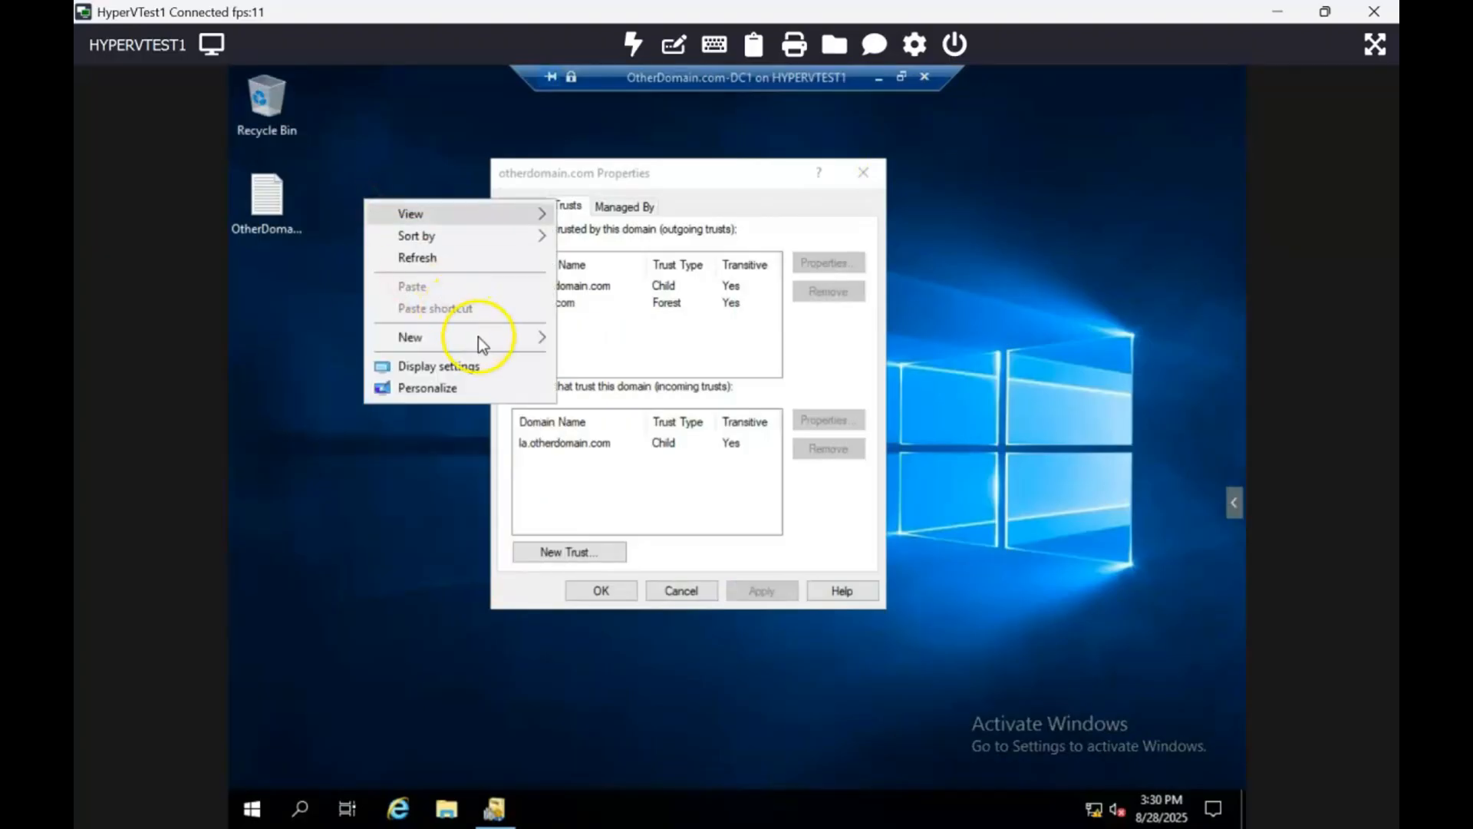
mouse_move(483, 342)
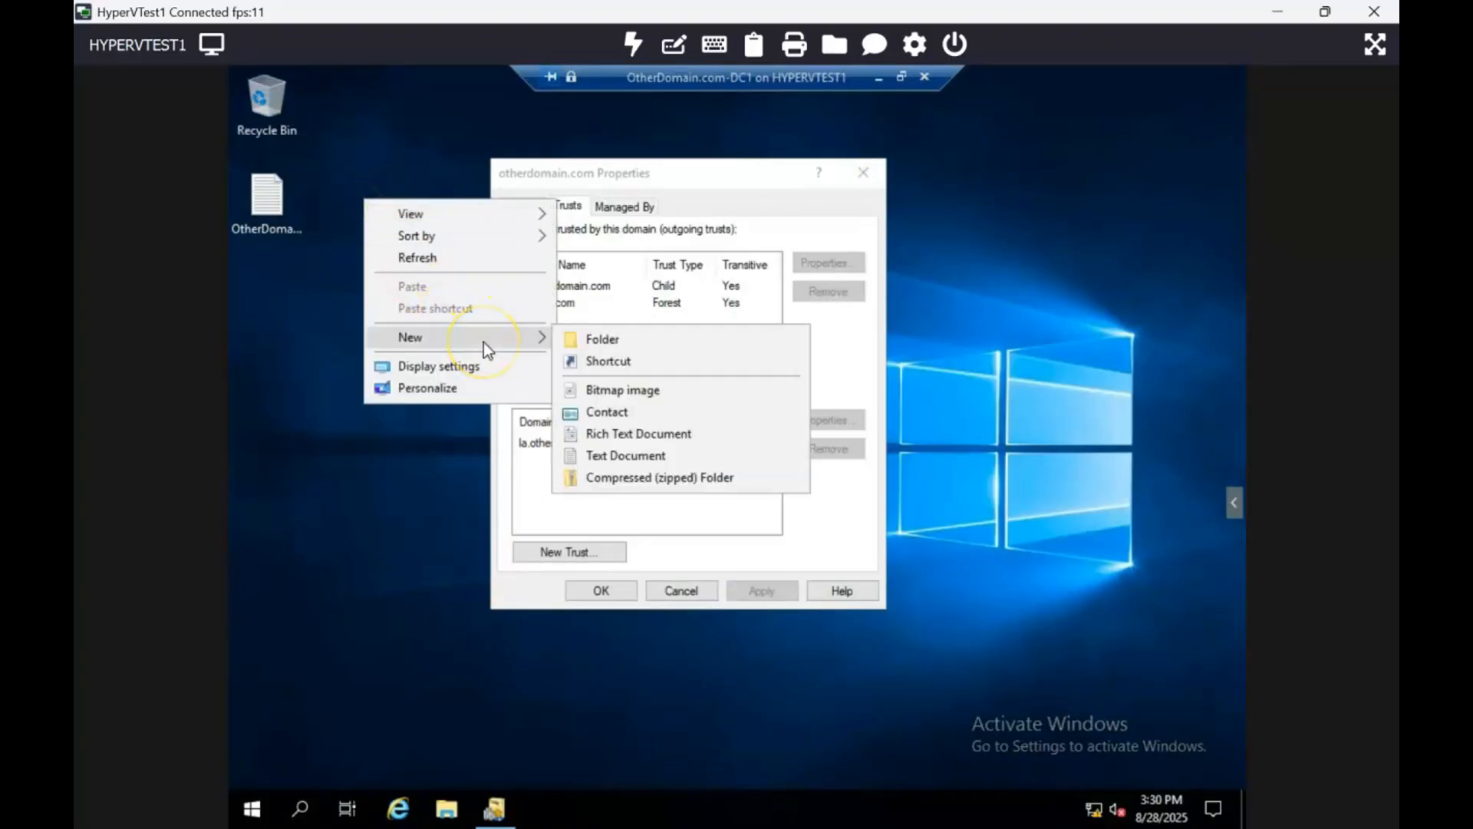
click(595, 338)
click(414, 312)
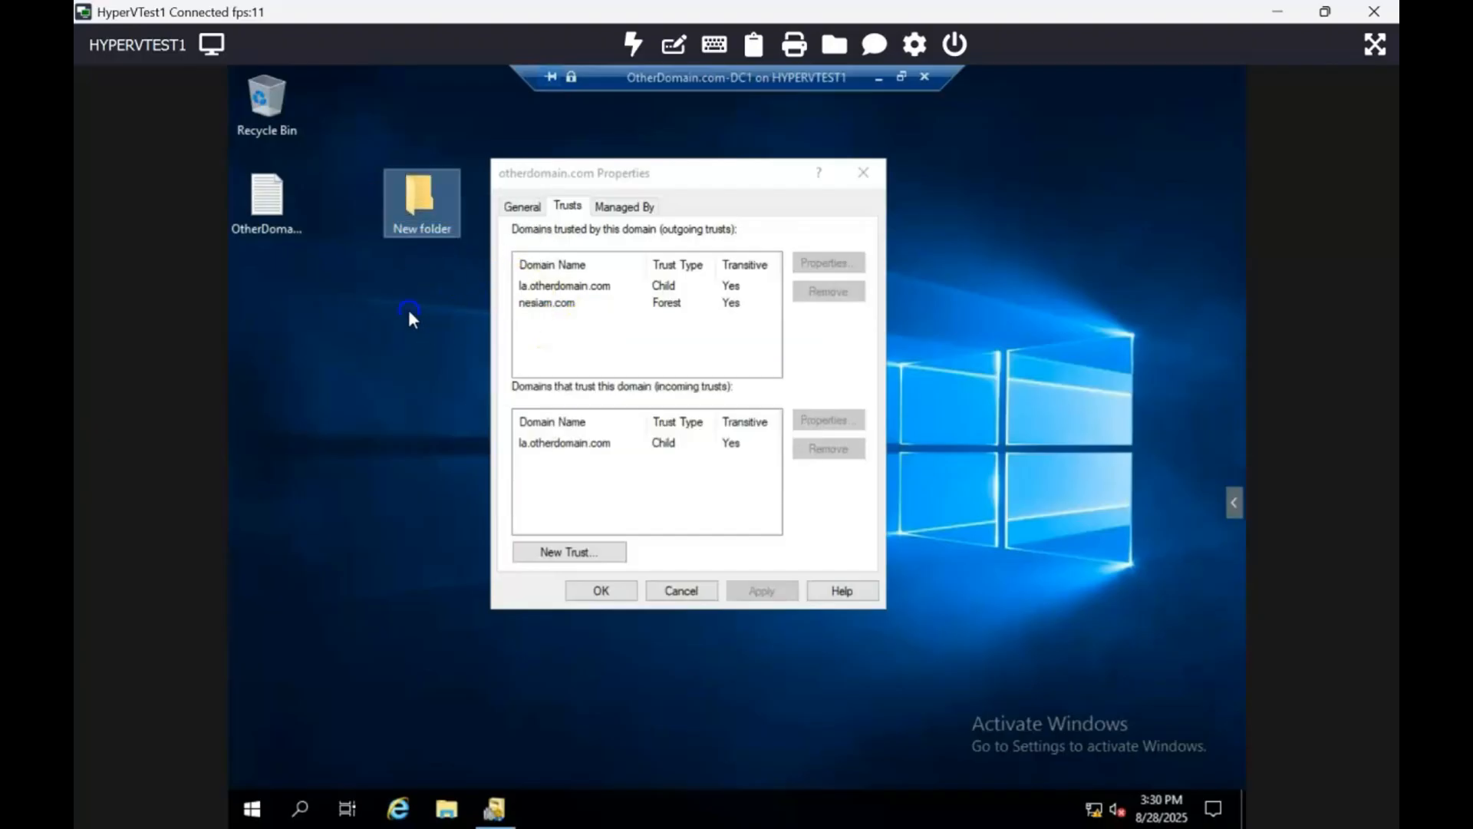
- Open the New folder's Security permissions, start adding a user, and set the search location to nesiam.com
right_click(422, 201)
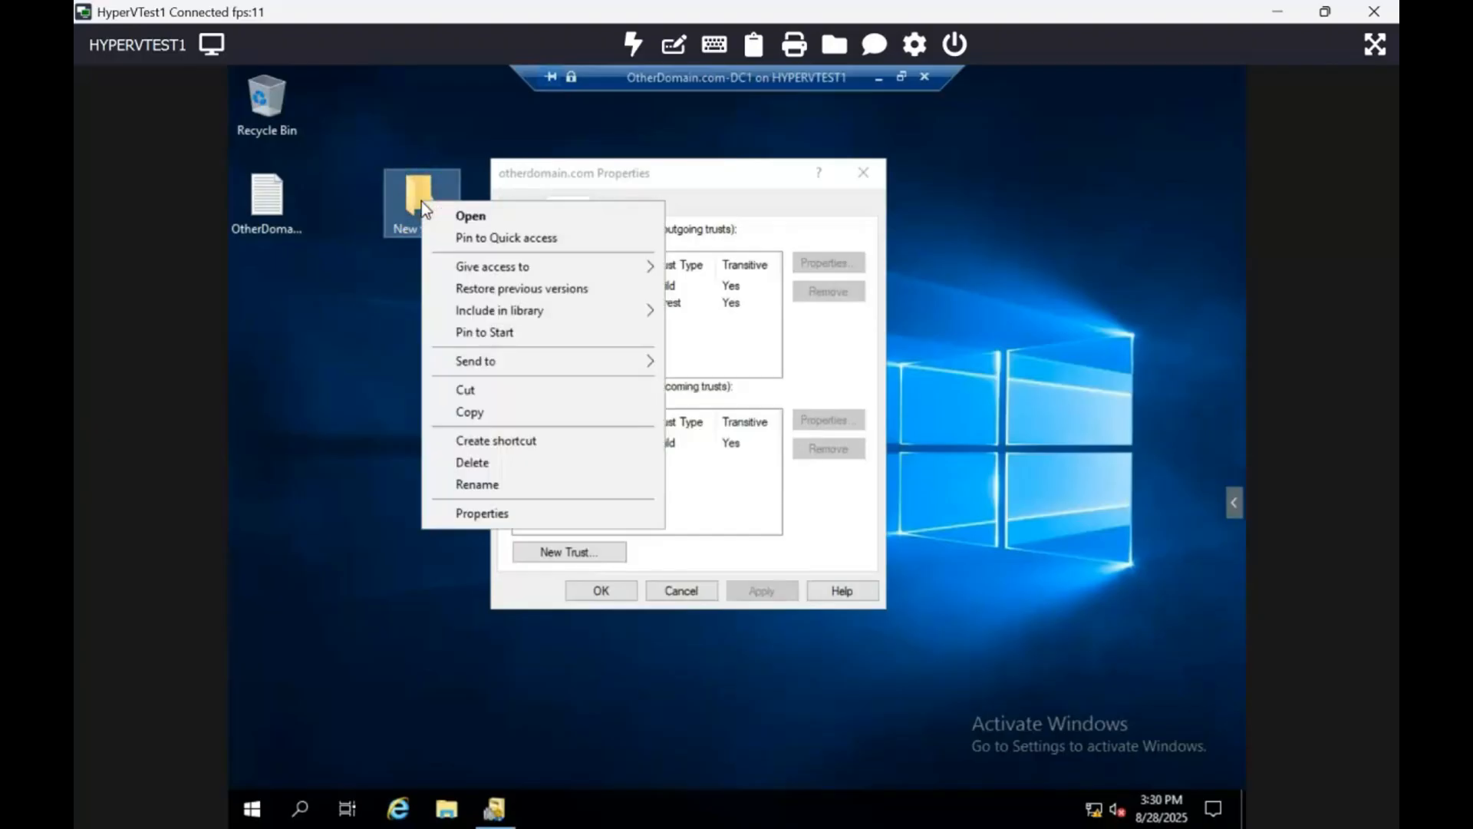
click(466, 511)
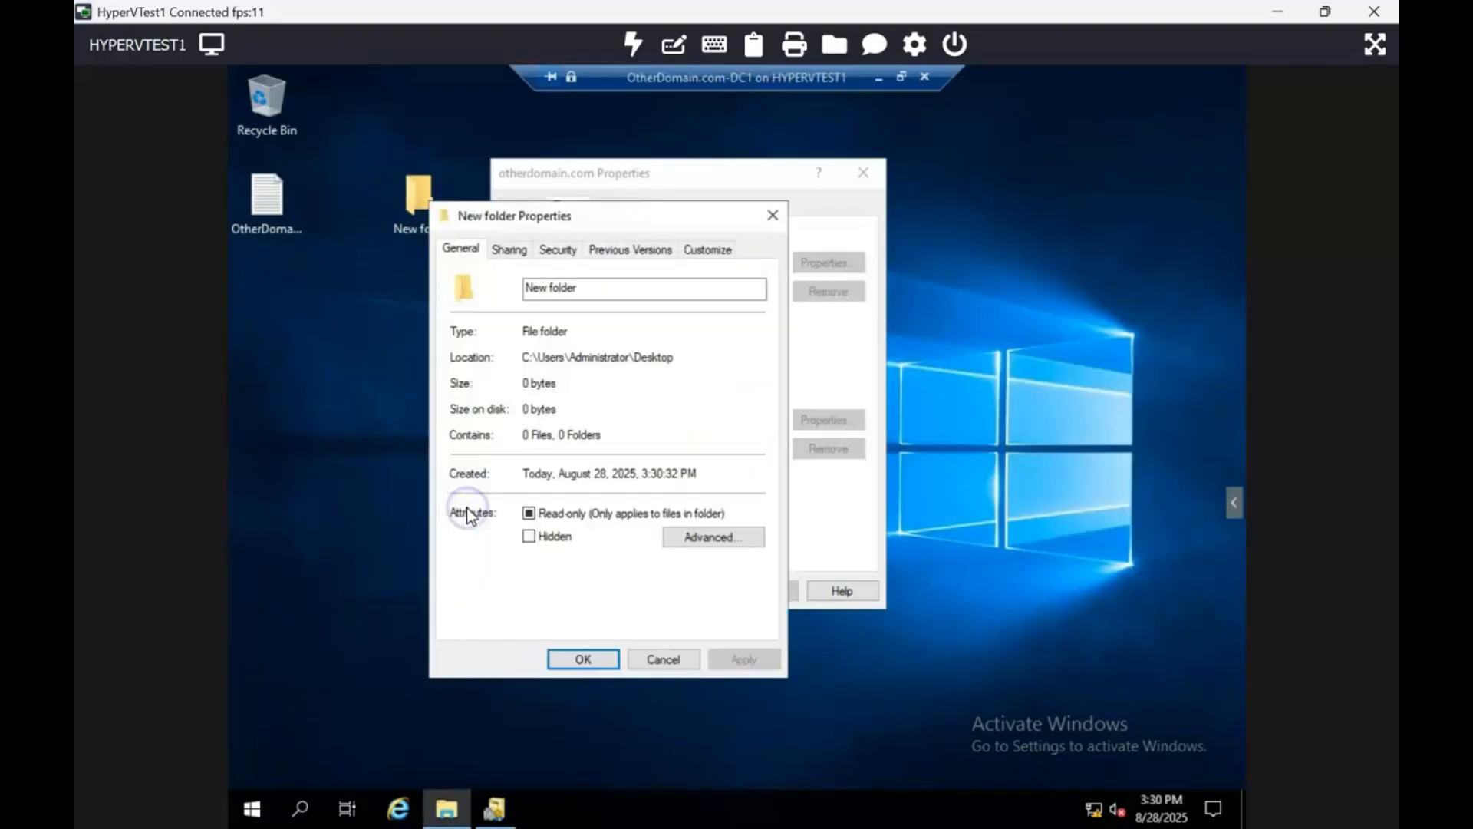
click(557, 253)
click(716, 417)
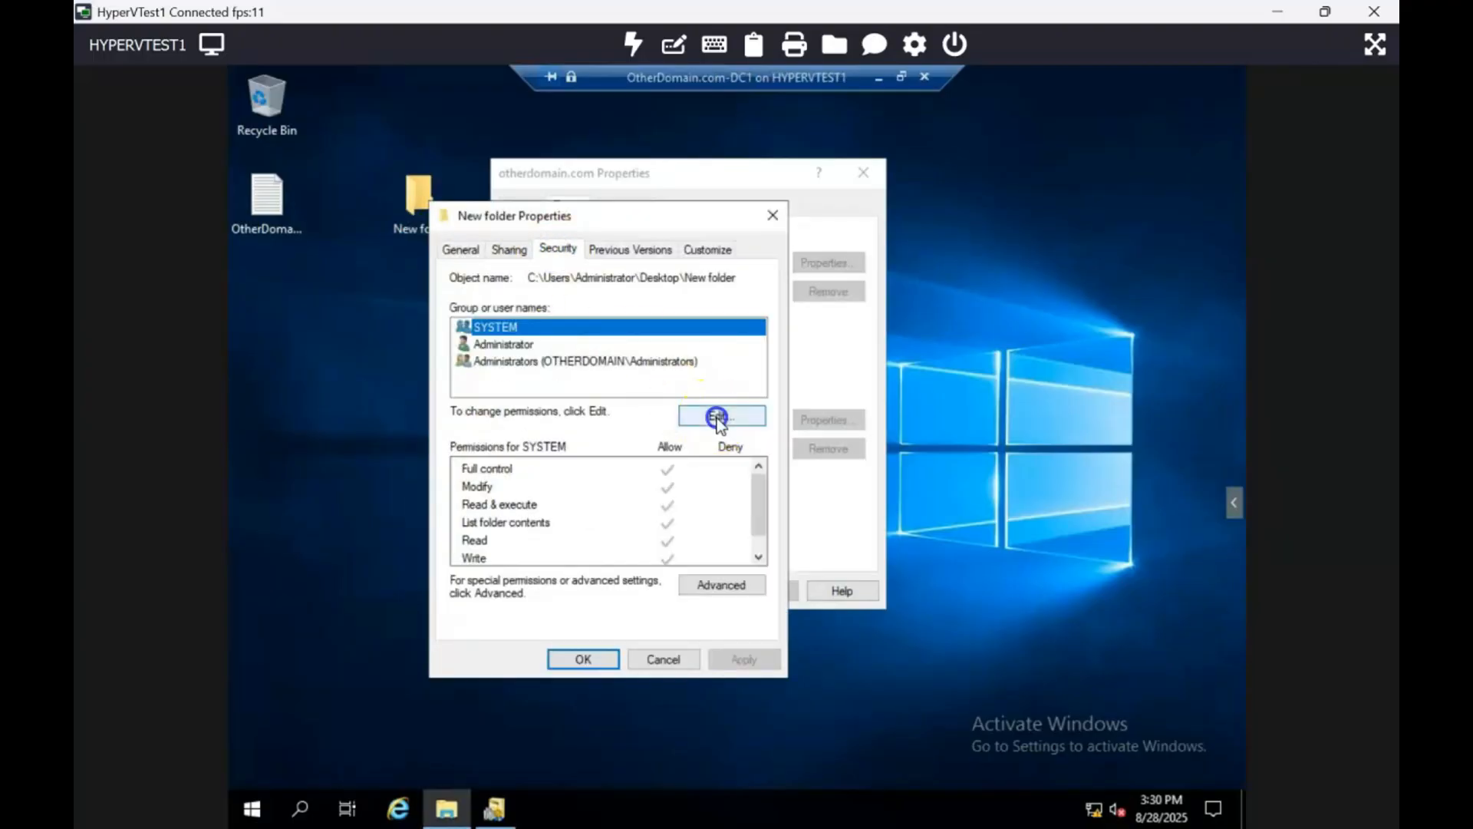
click(686, 519)
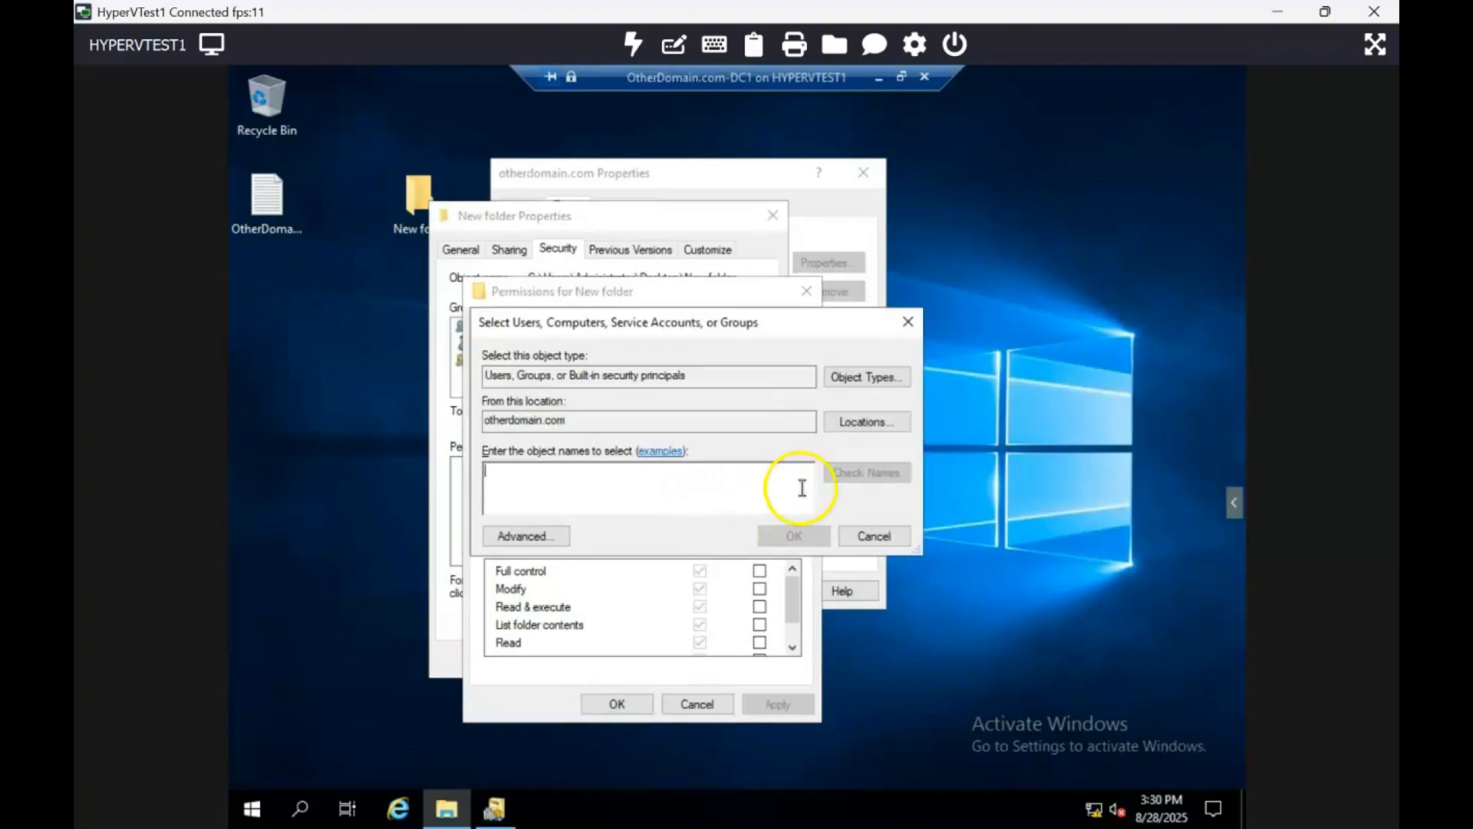
click(850, 422)
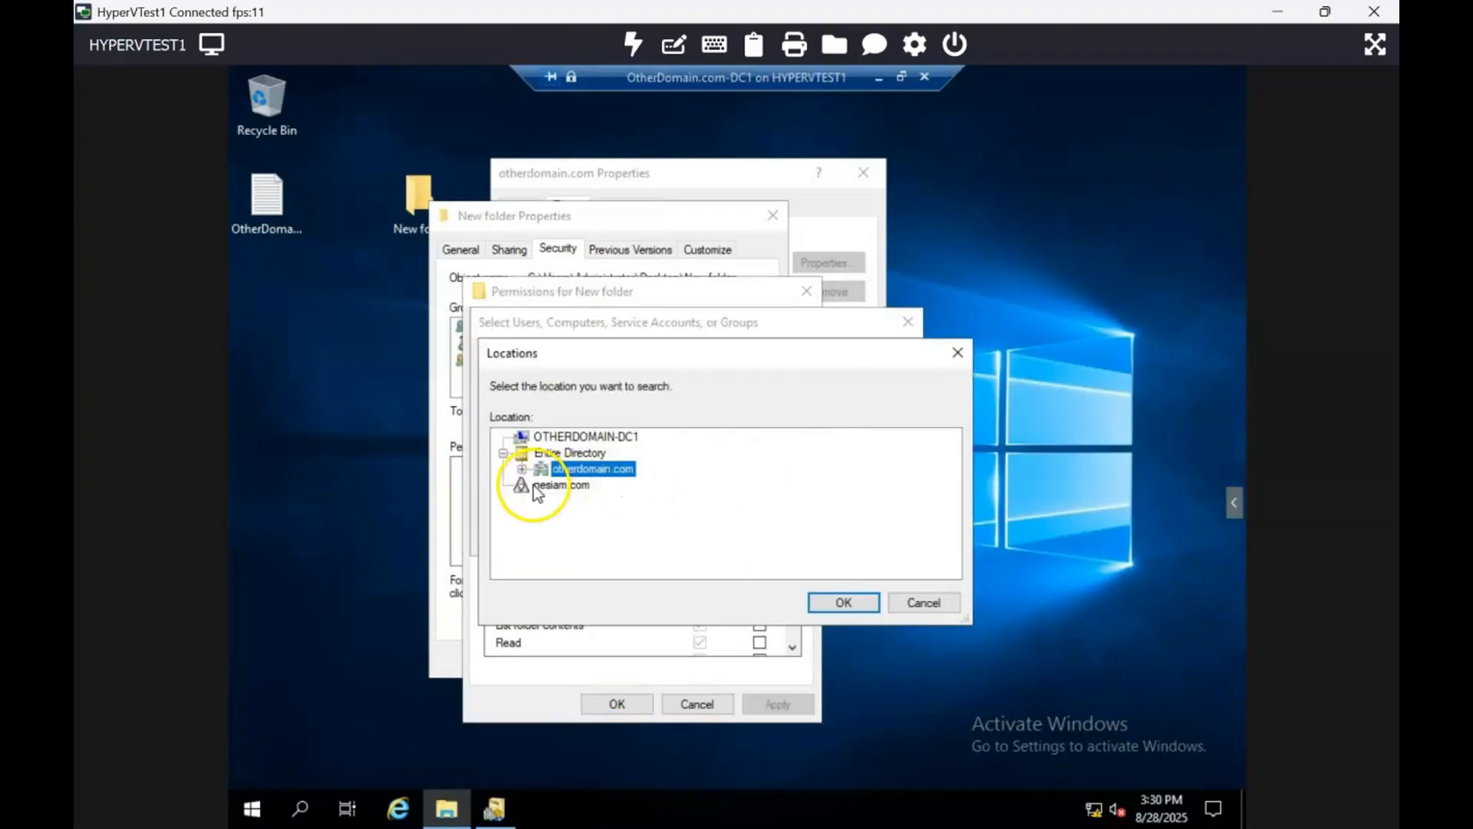
click(537, 486)
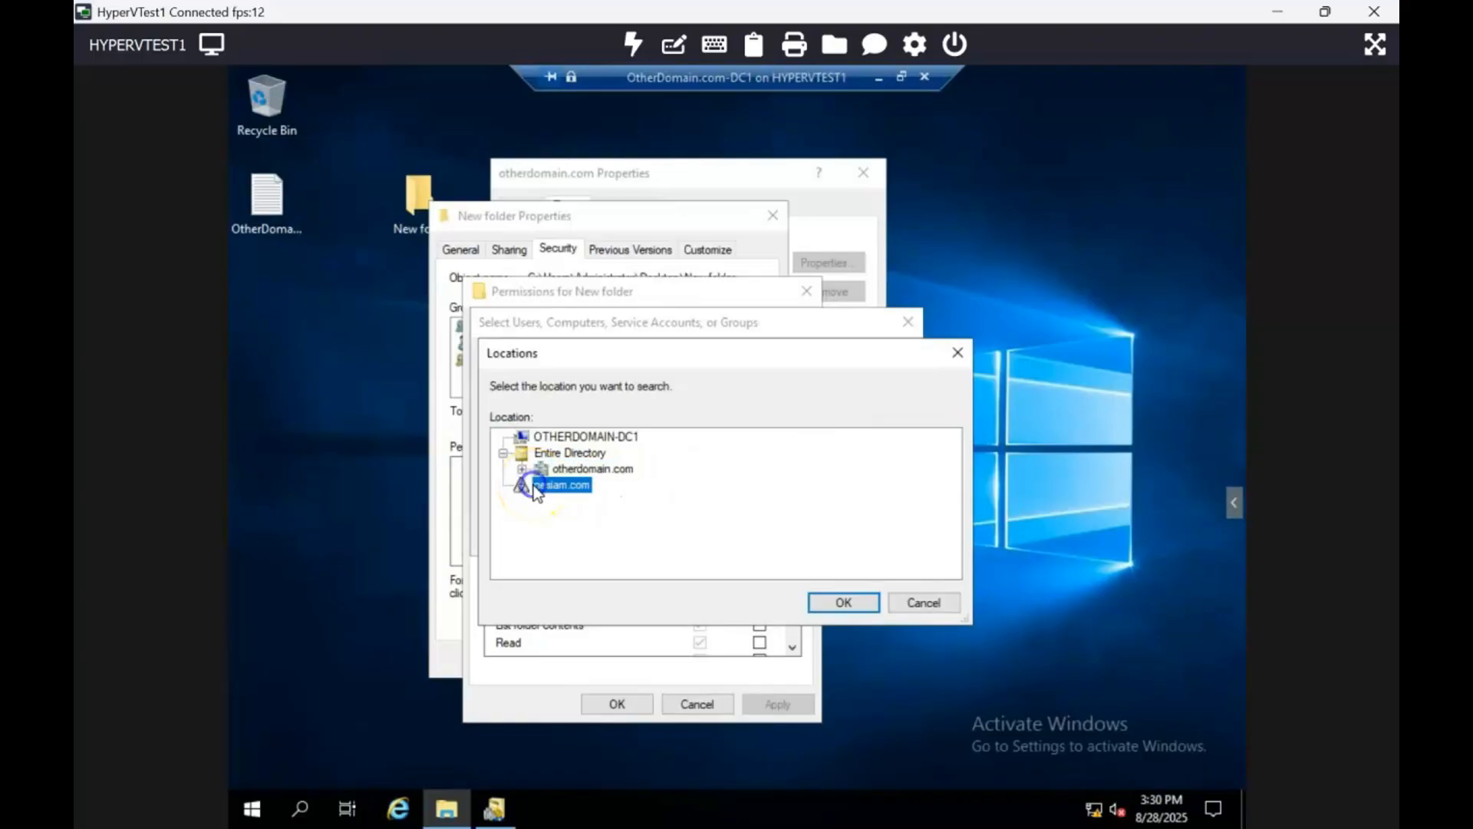
click(847, 604)
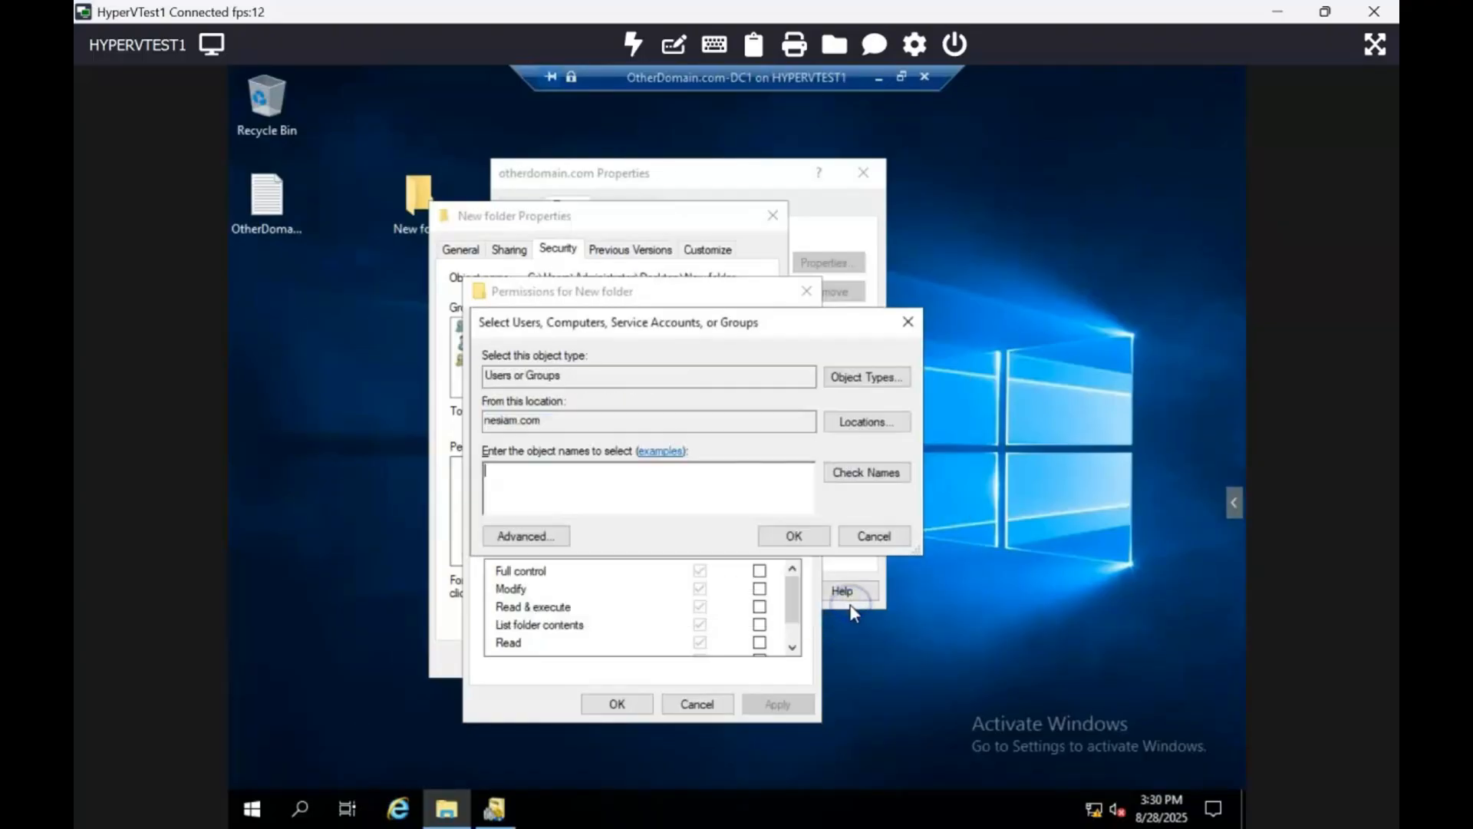
- Try to resolve the name nesi in nesiam.com, then cancel the credentials prompt and close all permission dialogs
text(nesi)
key(ctrl+k)
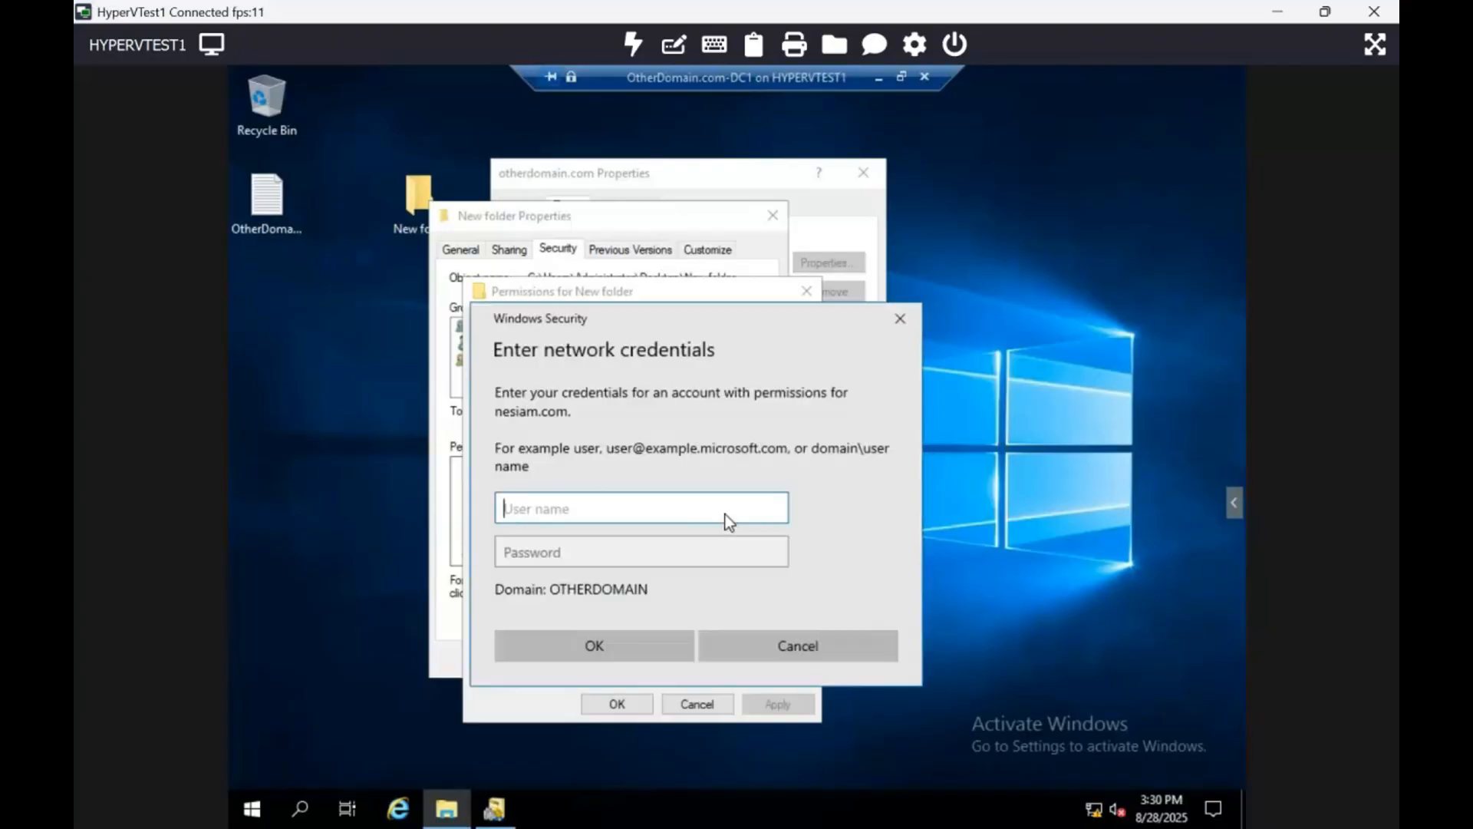
click(794, 643)
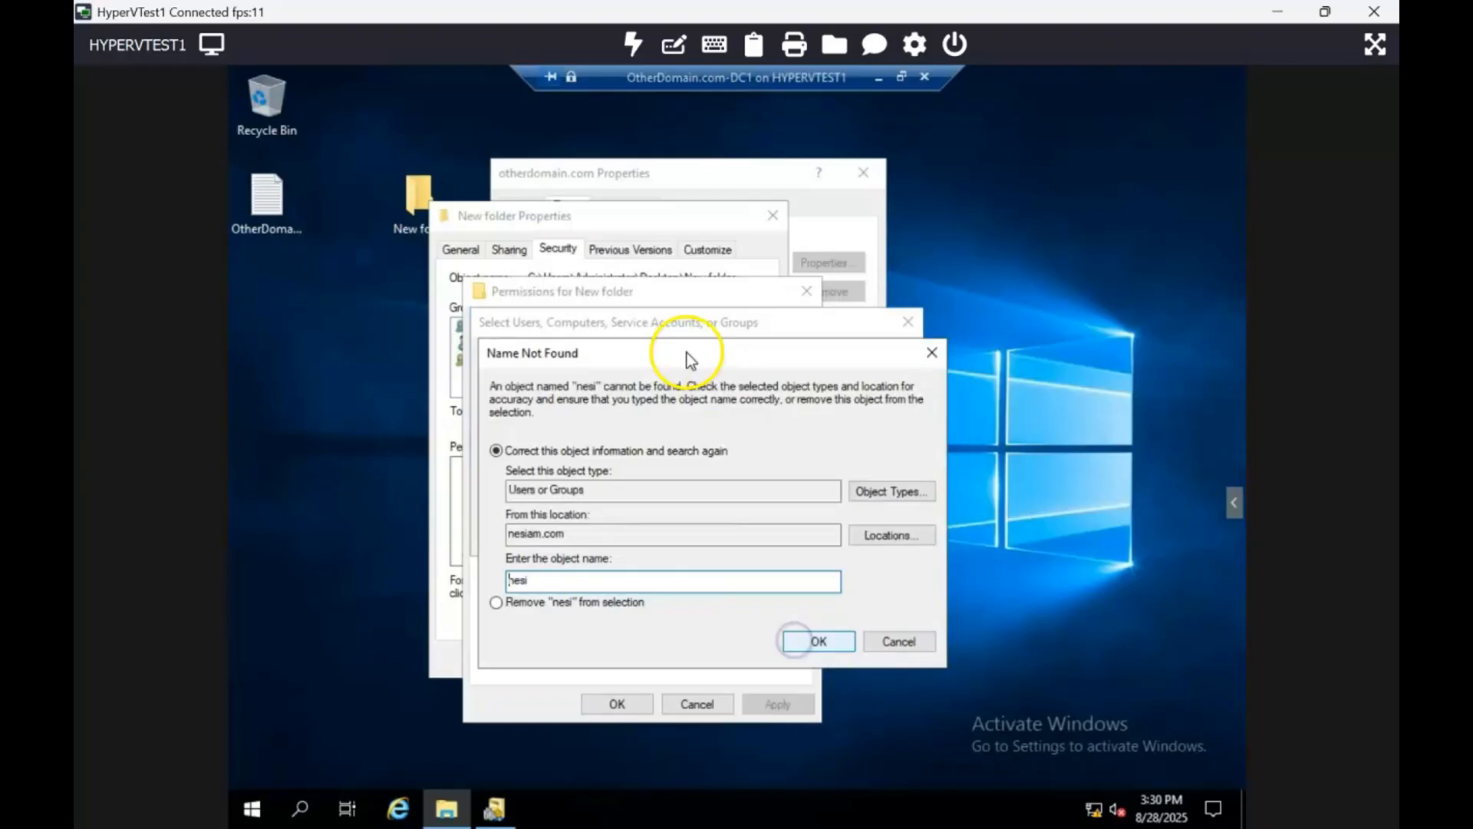
click(906, 643)
click(863, 536)
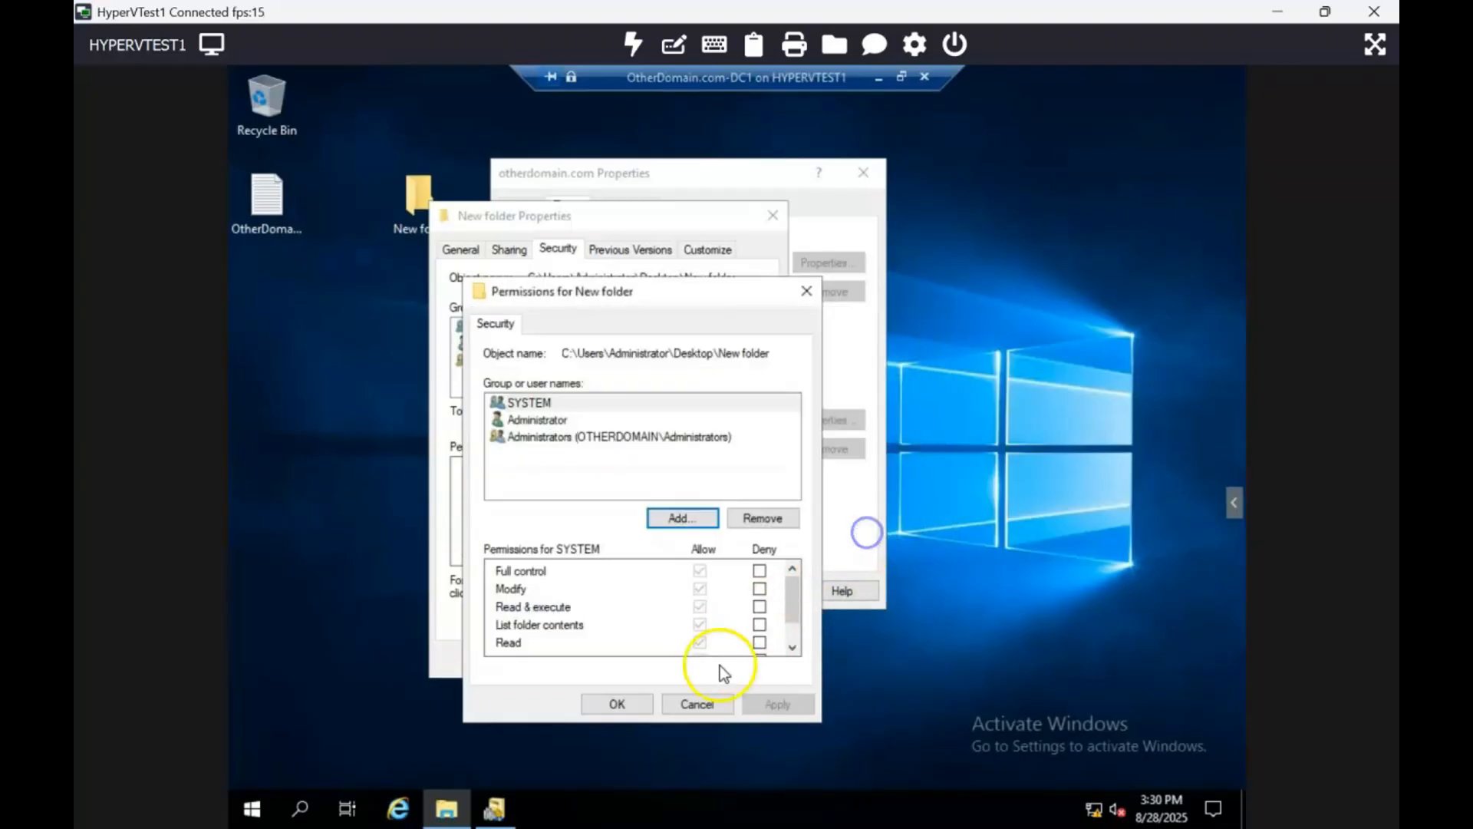
click(690, 702)
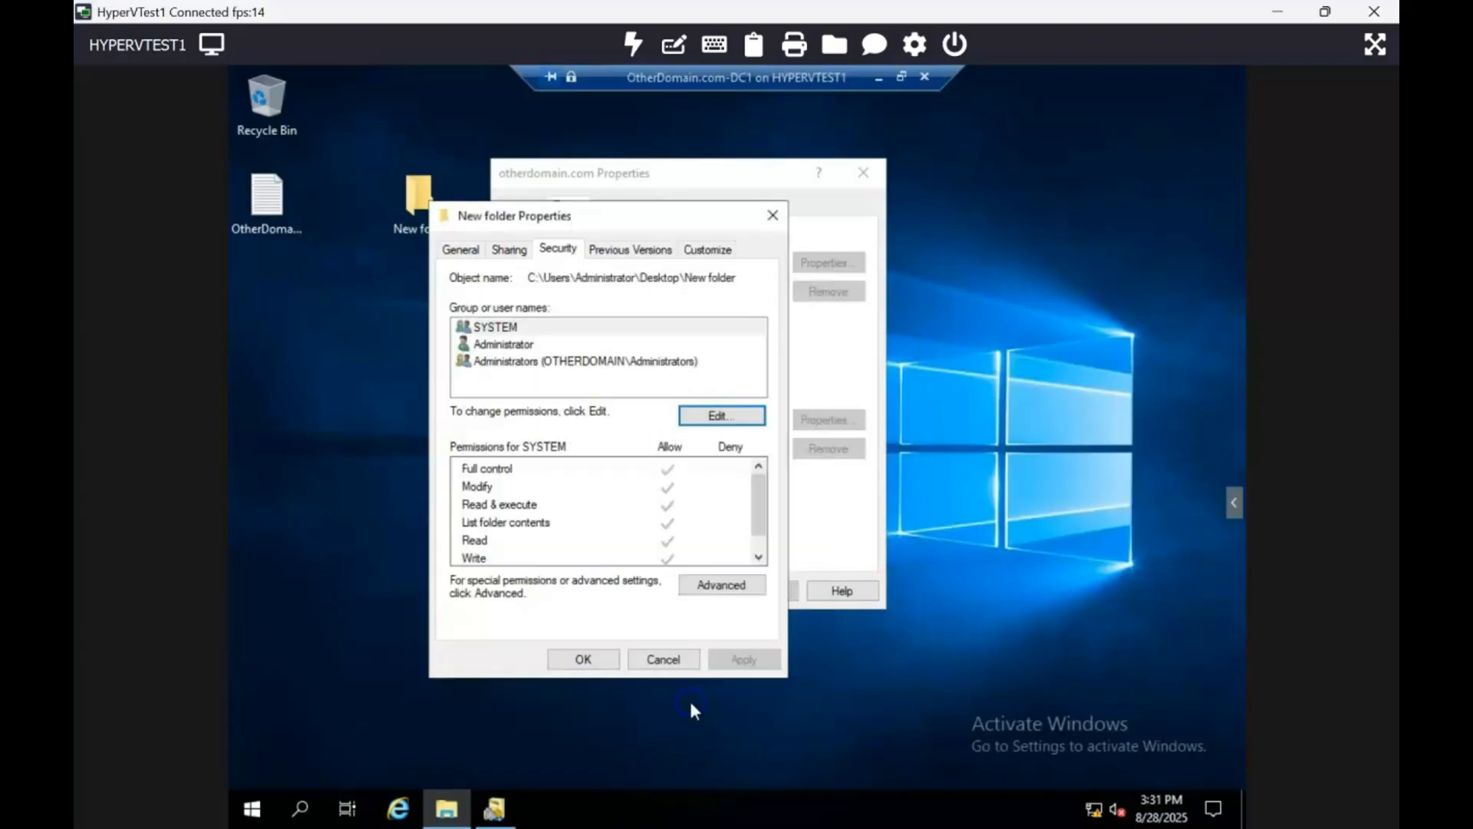
click(654, 660)
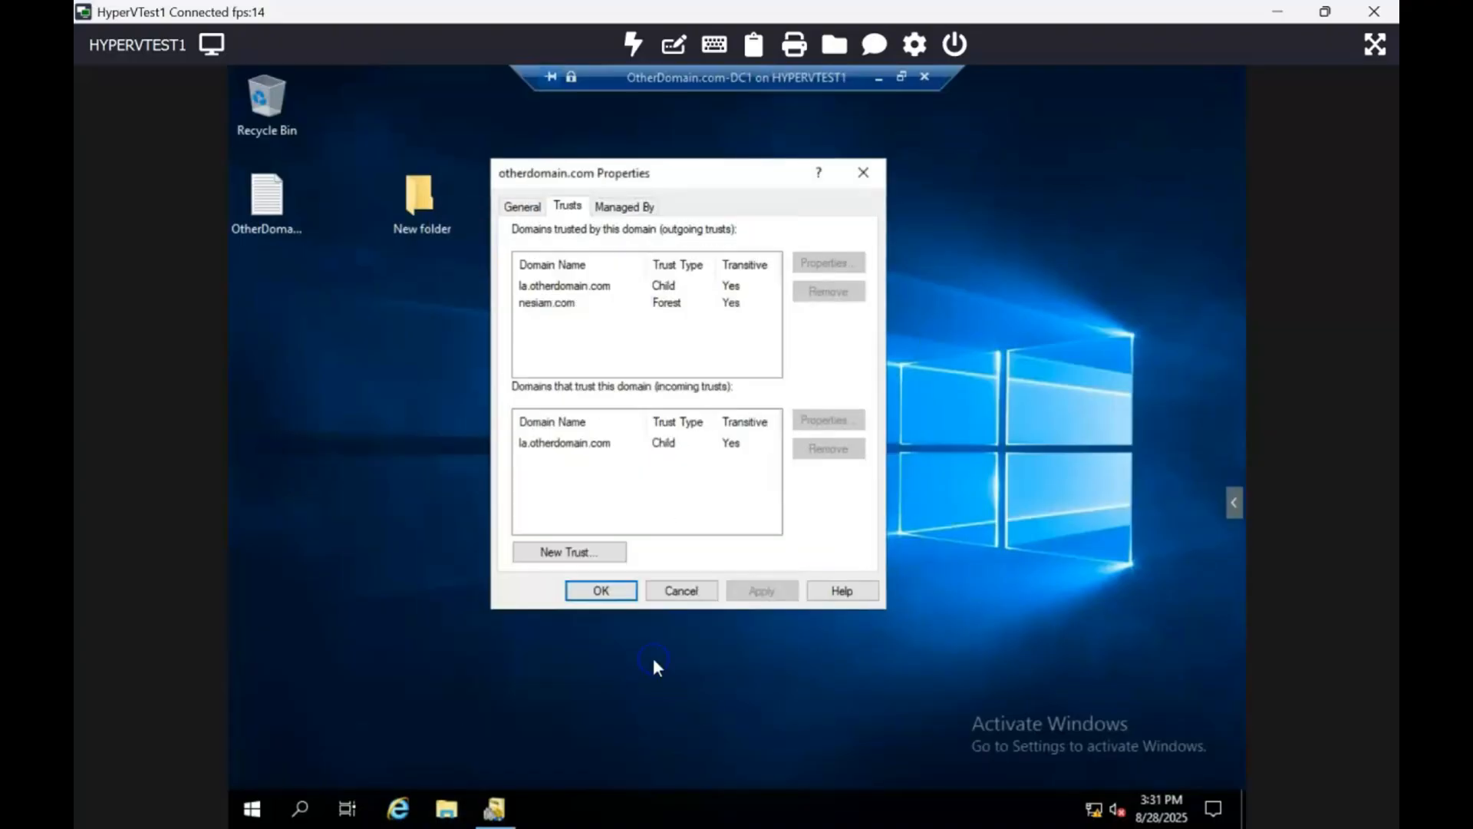
- Open the \\nesiam.com share from the Run dialog
right_click(252, 807)
click(357, 697)
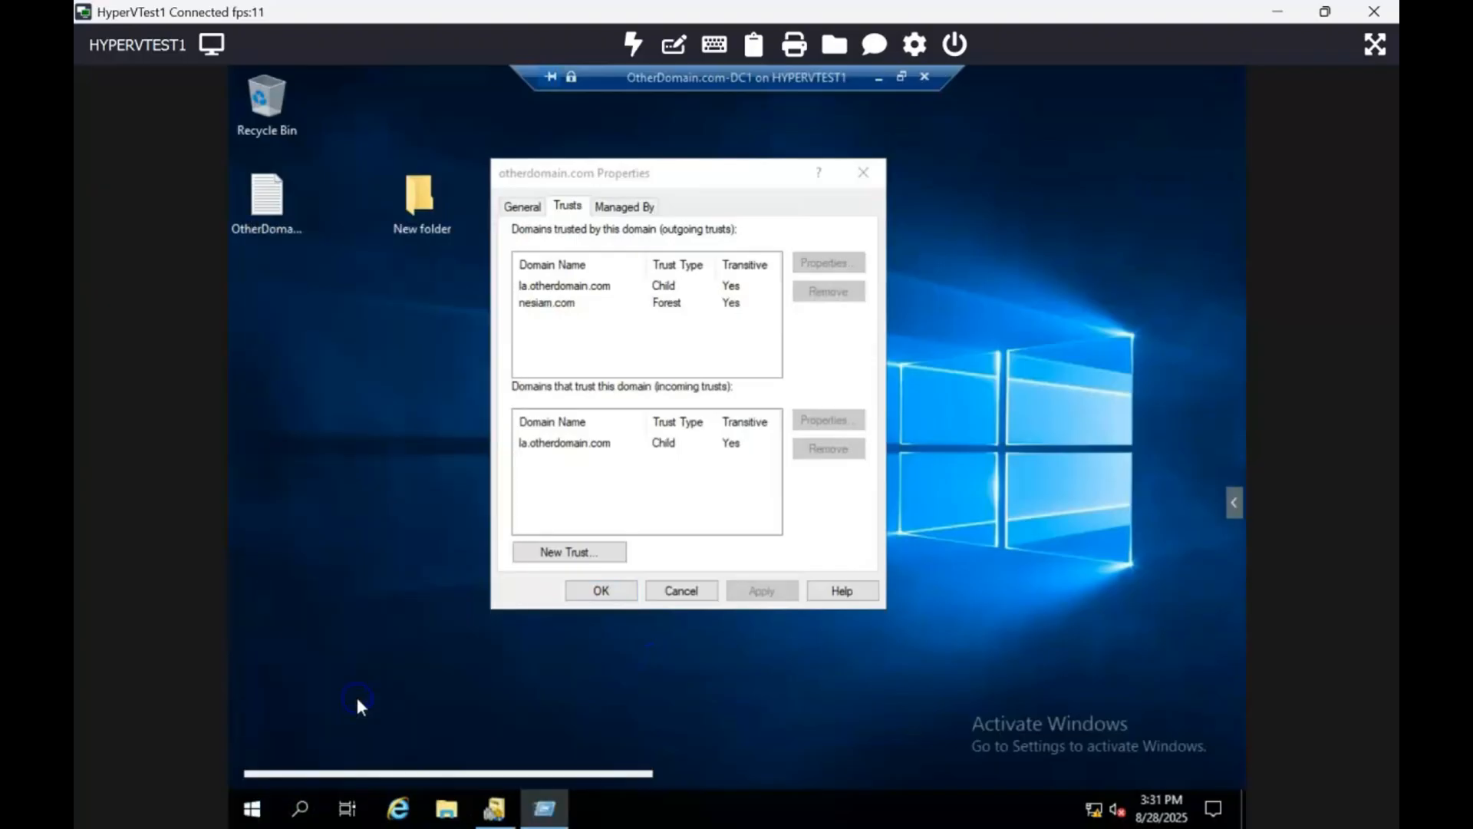
text(\\nesi)
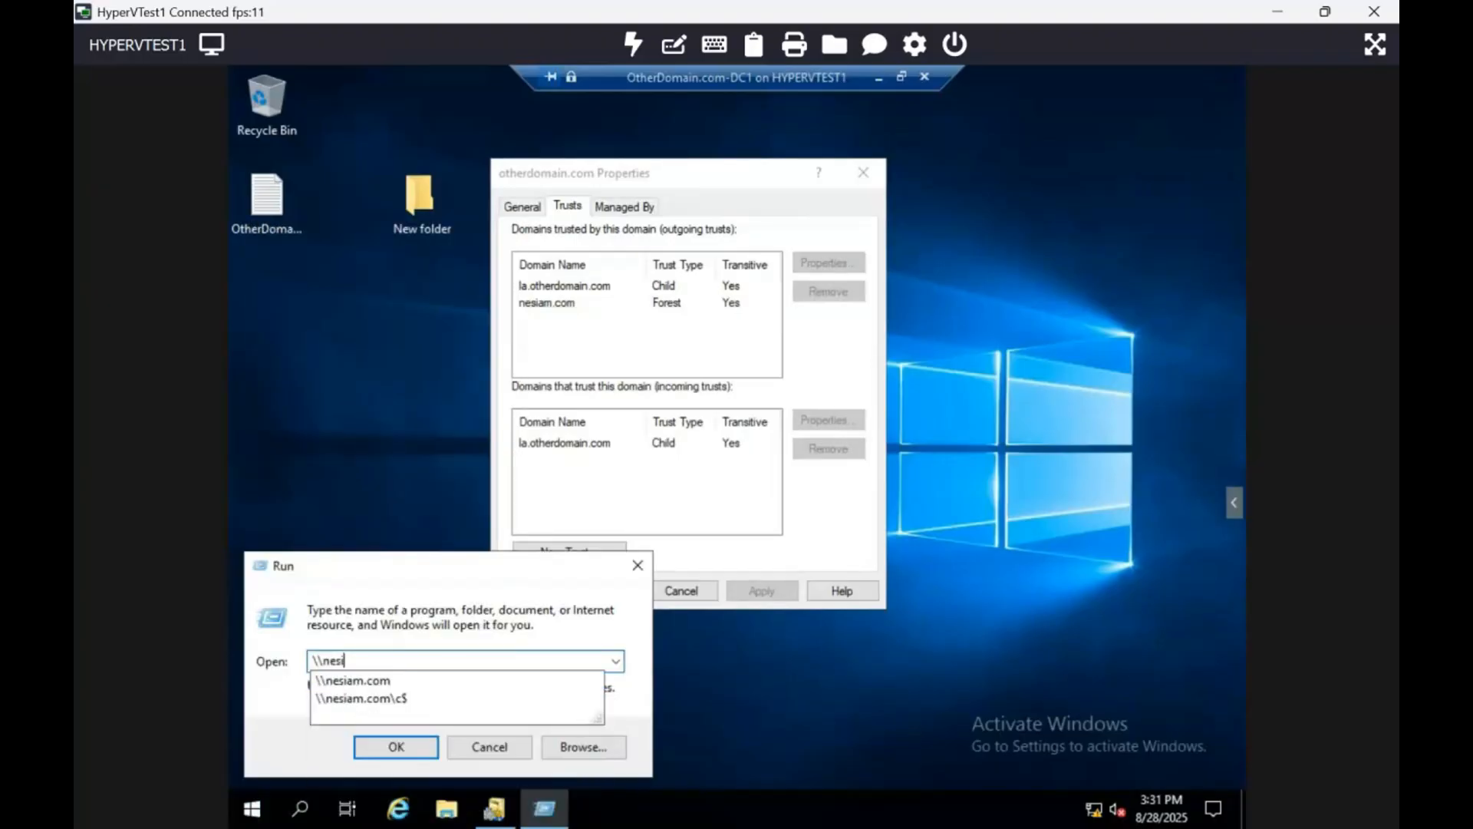
text(am.com)
key(Return)
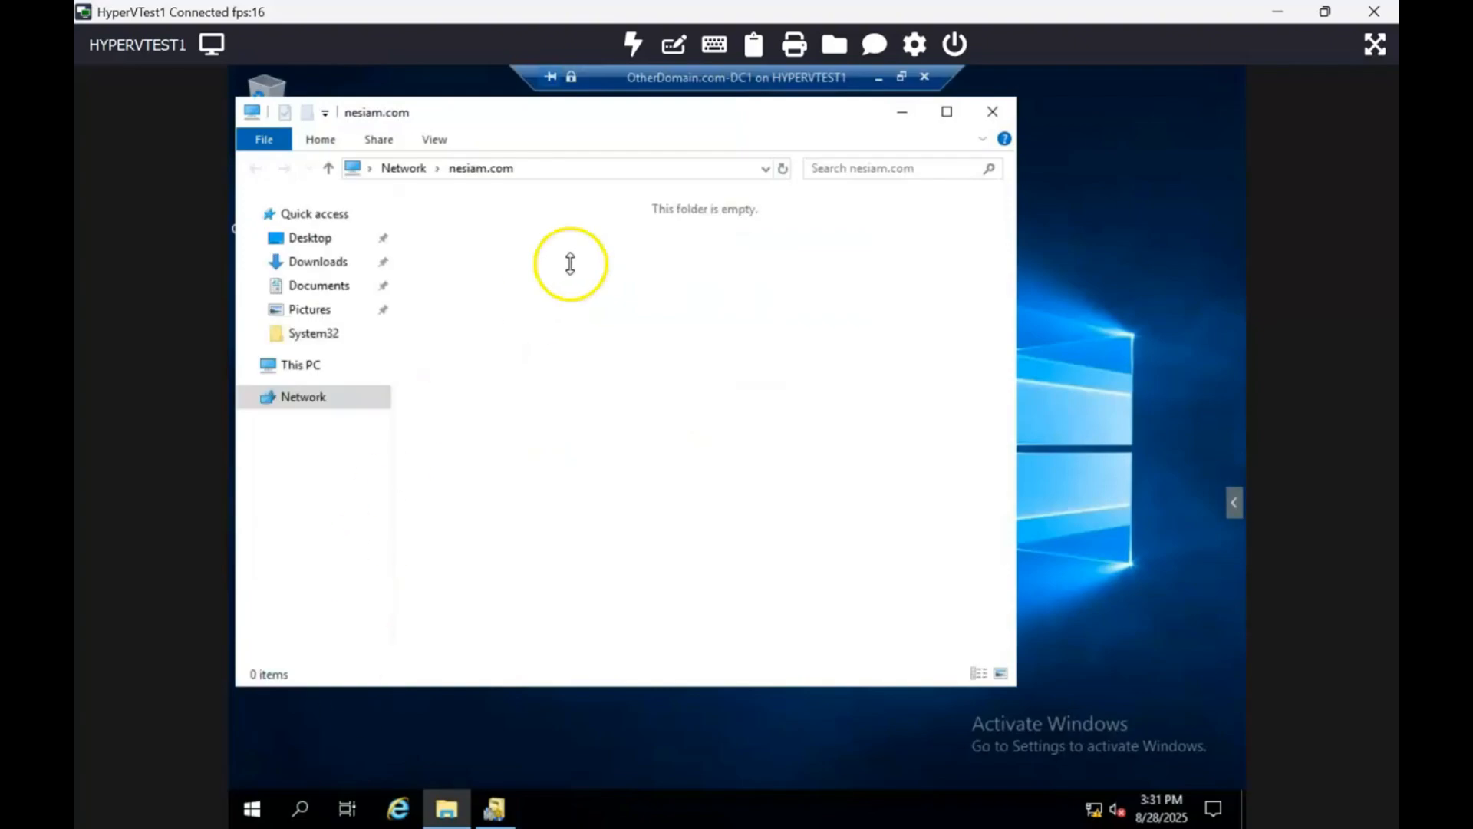
- Try to browse to \\nesiam.com\c$ and then \\nesiam.com\sysvol from the address bar, and minimize the virtual machine
click(673, 172)
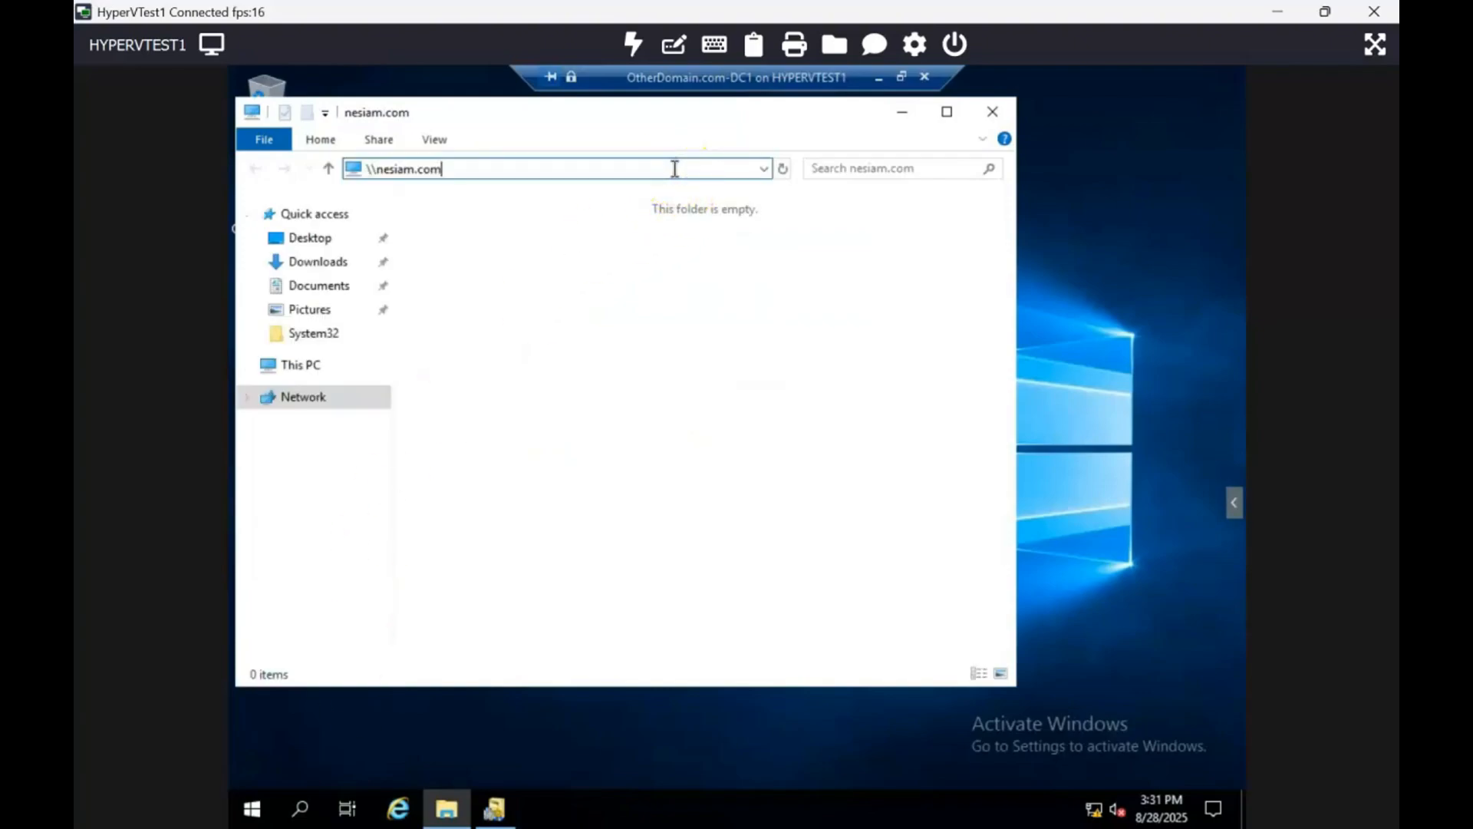
text(\c$)
key(Return)
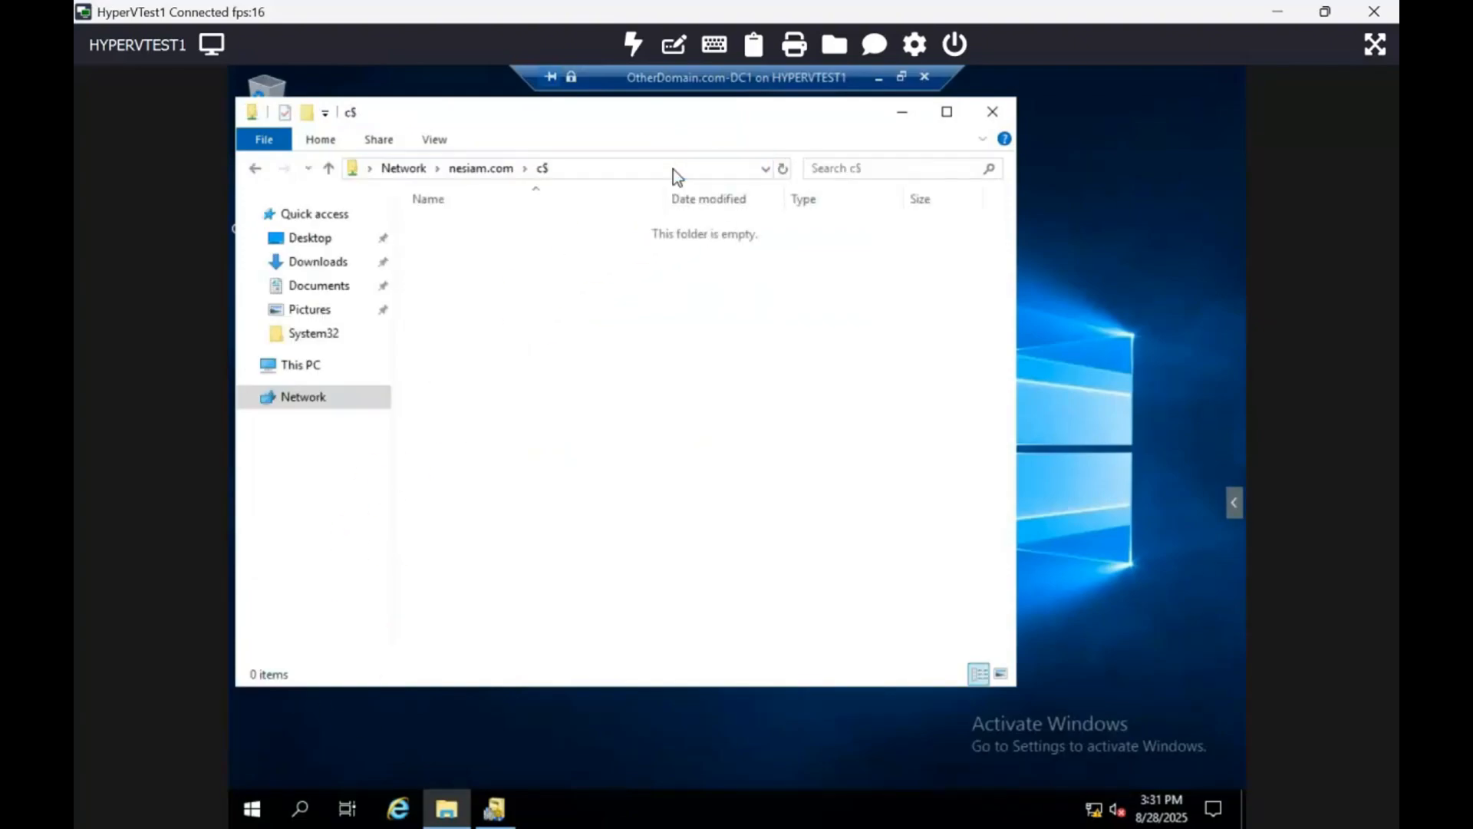
click(673, 169)
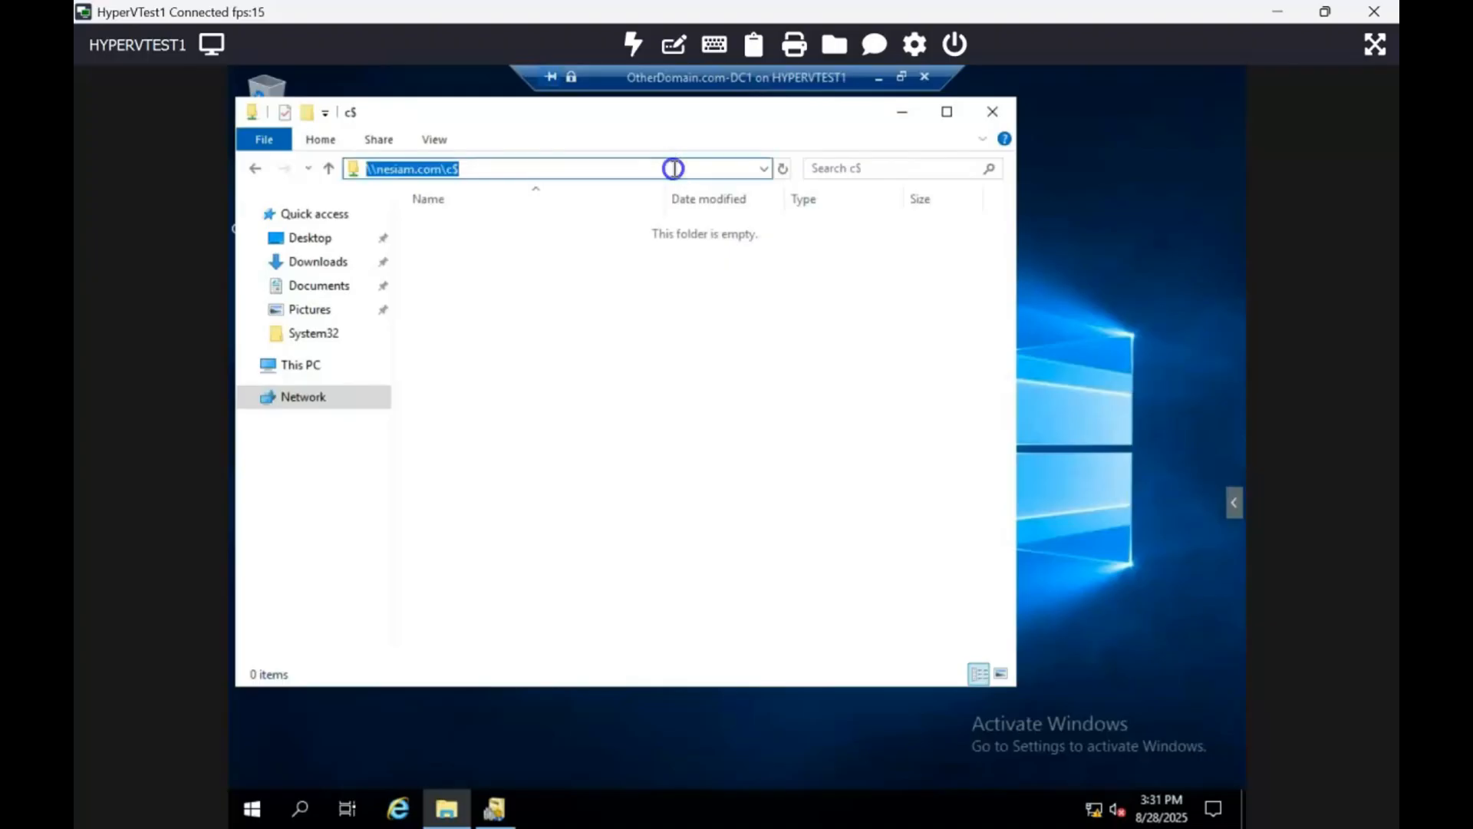
click(675, 169)
key(BackSpace)
text(s)
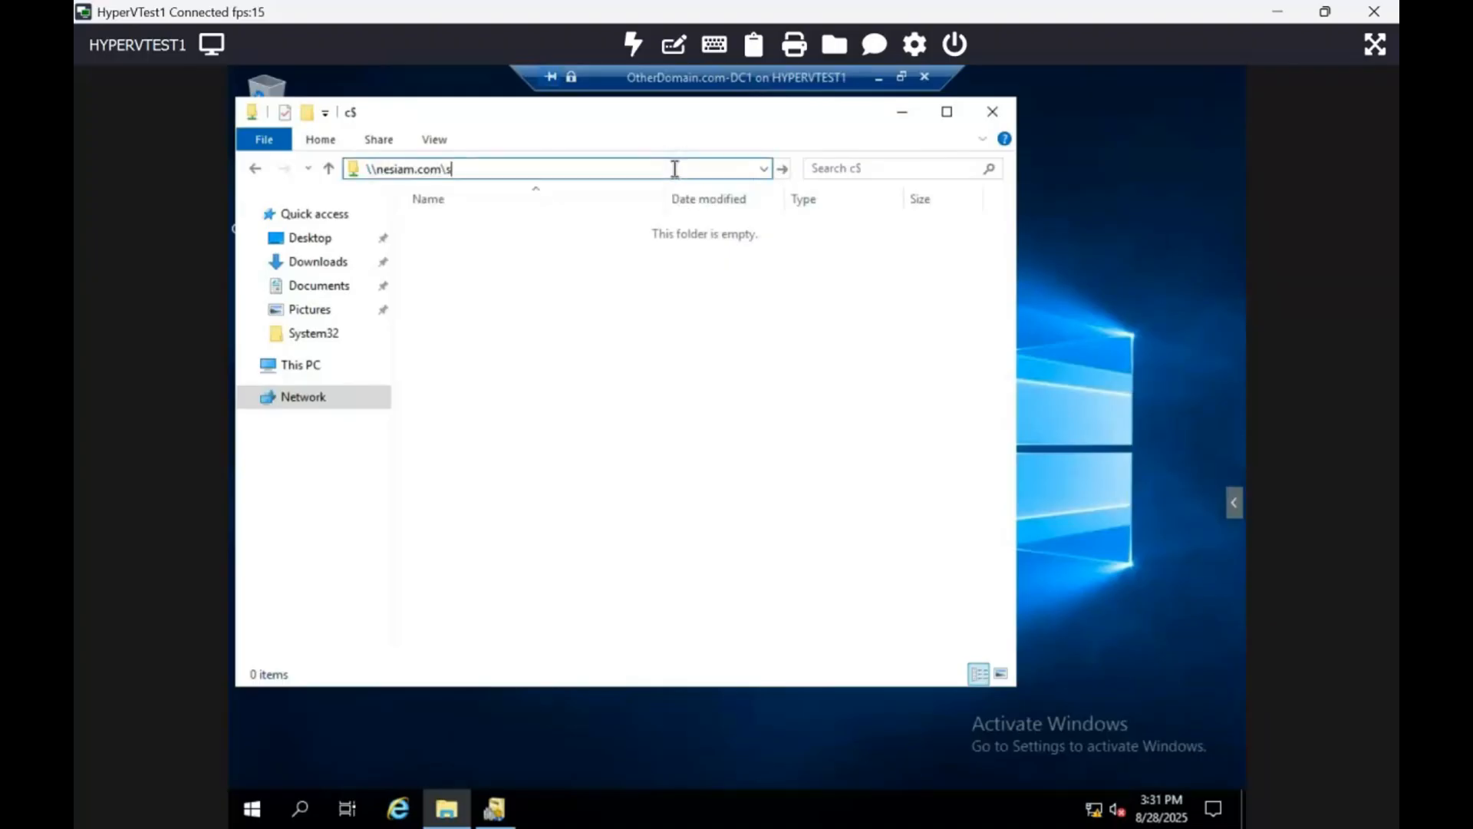
text(ysvol)
key(Return)
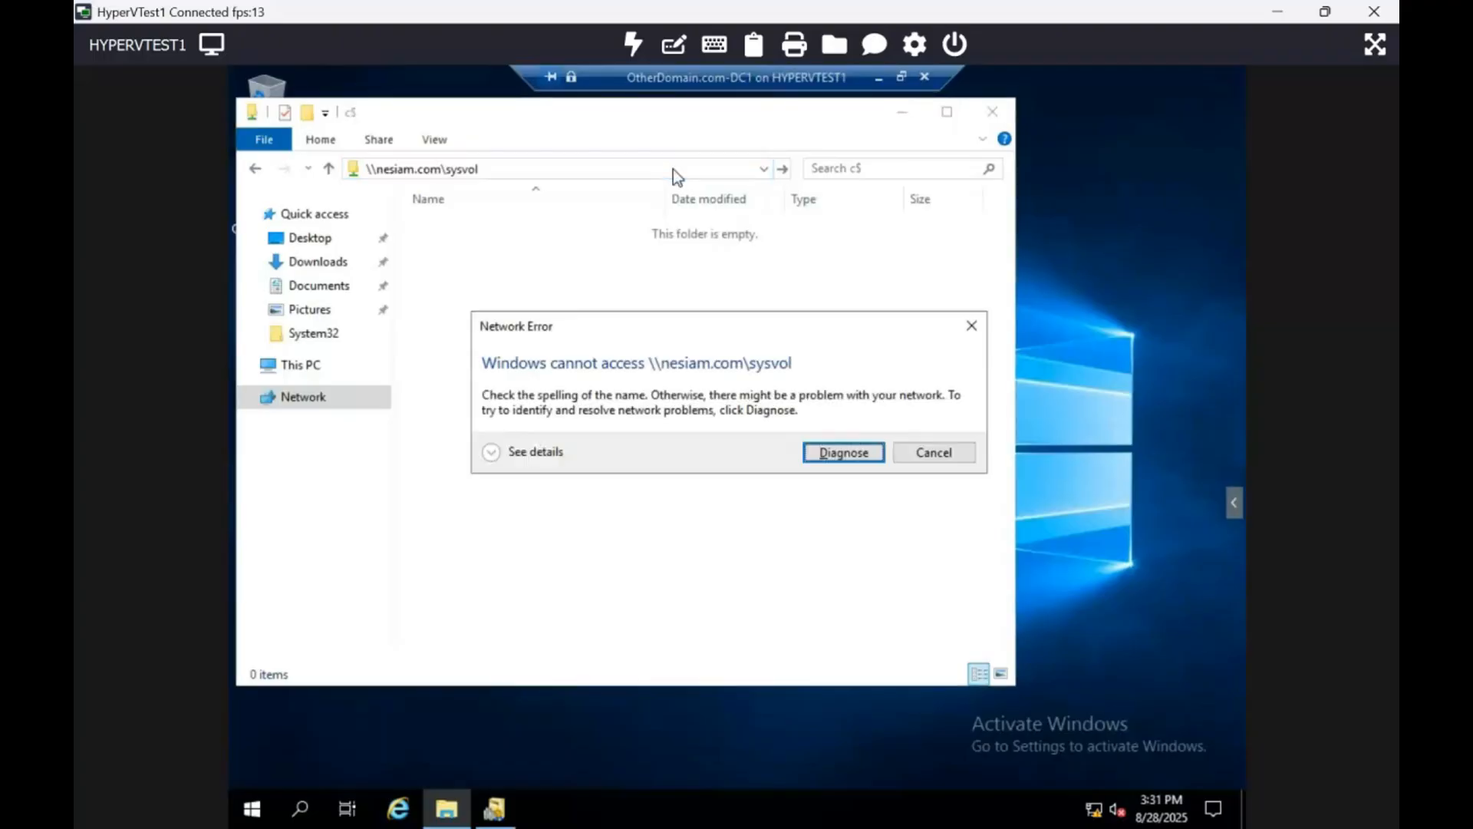
click(879, 77)
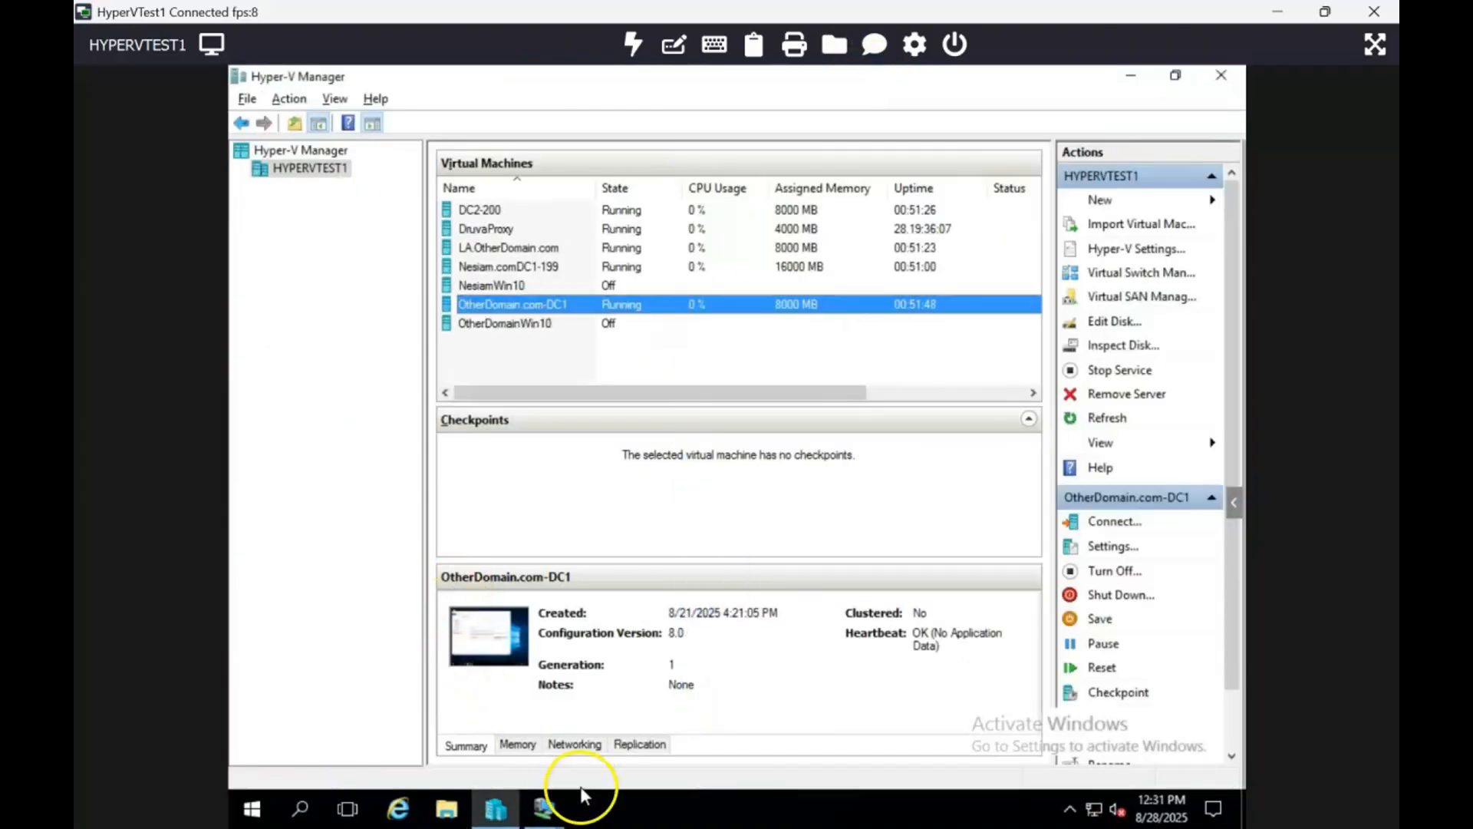
- Switch to the Nesiam.comDC1-199 virtual machine connection and make it fill the screen
mouse_move(557, 815)
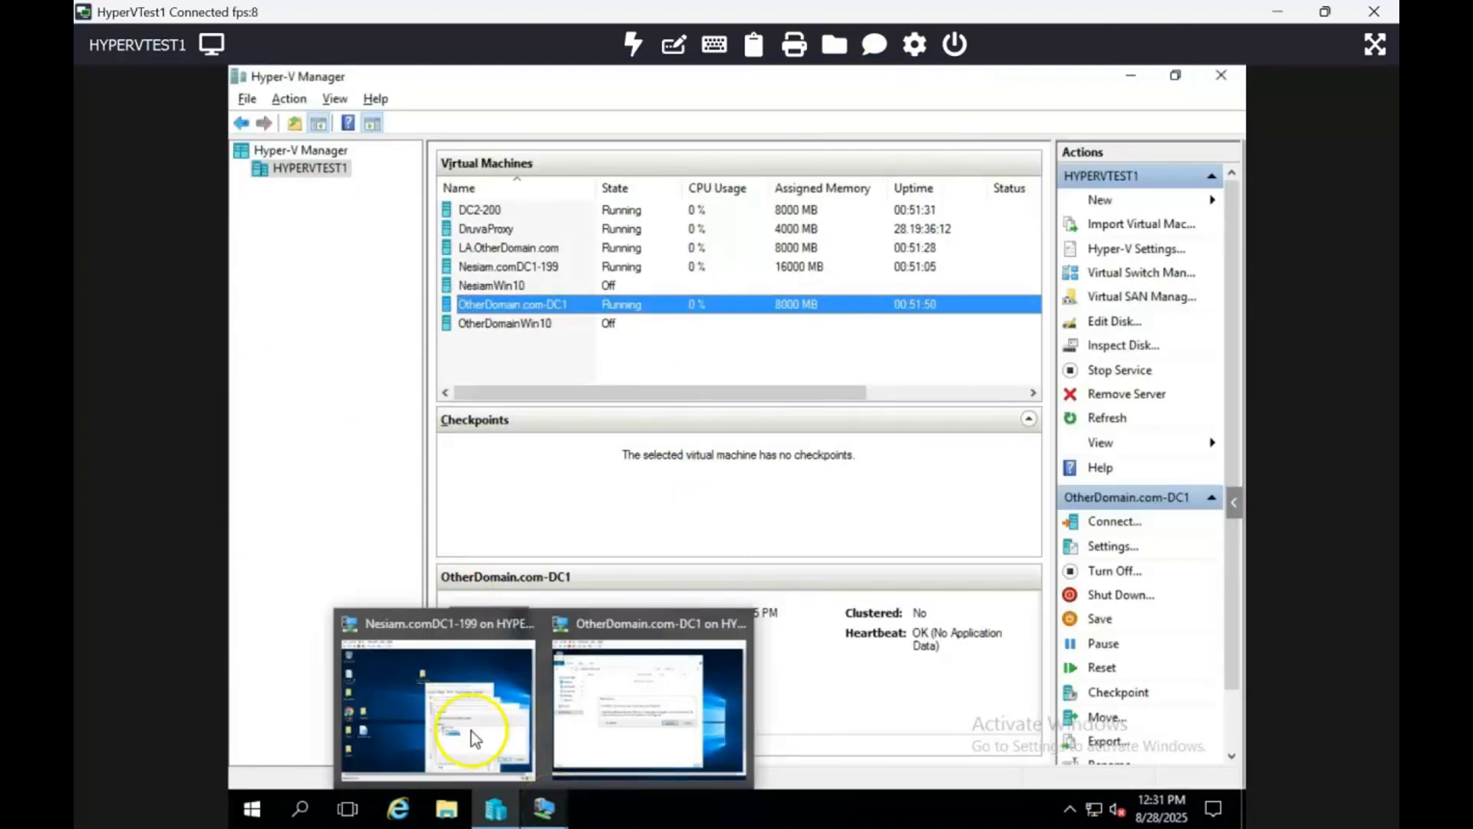
click(439, 686)
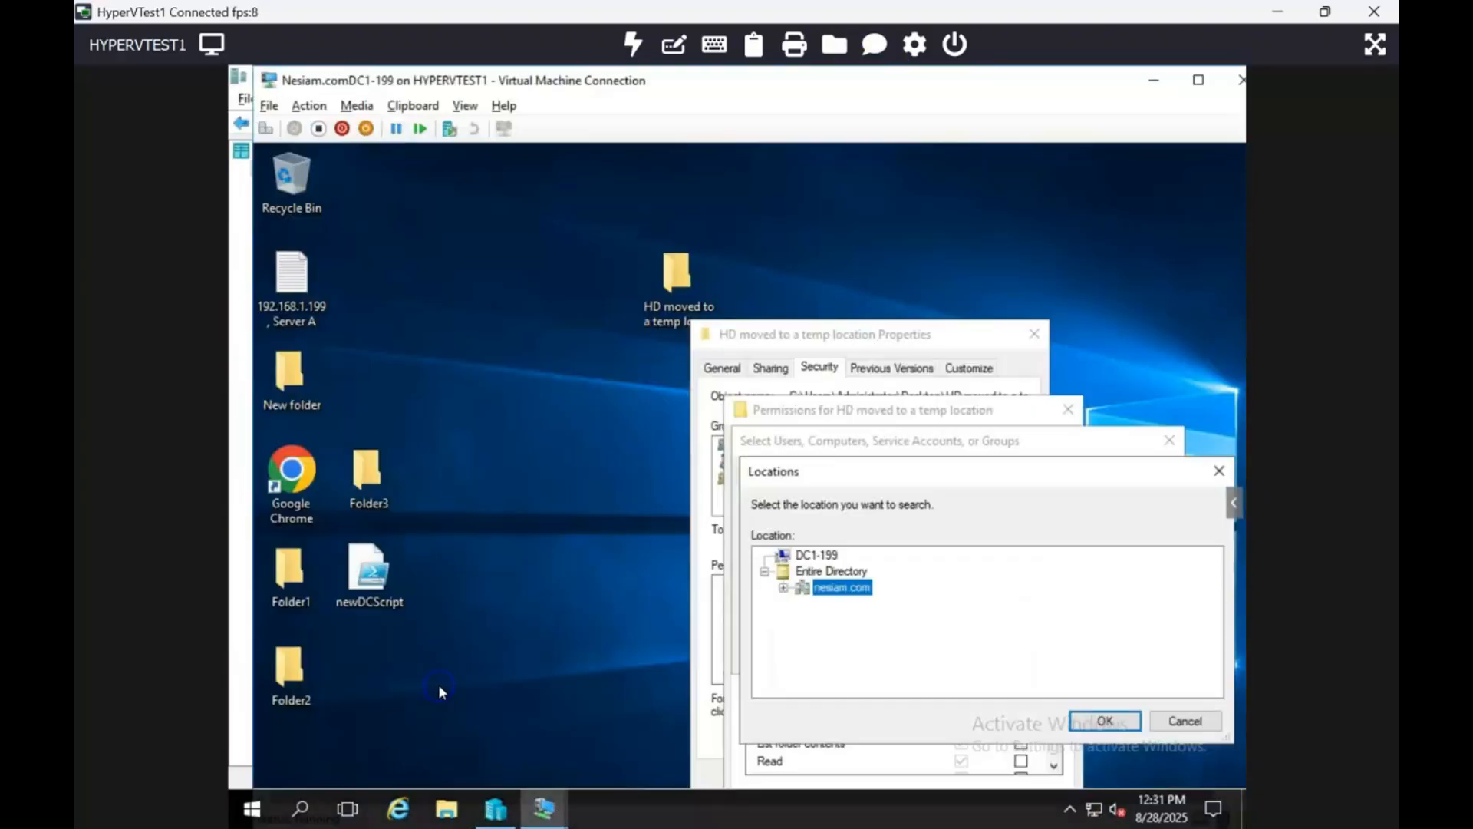
double_click(651, 78)
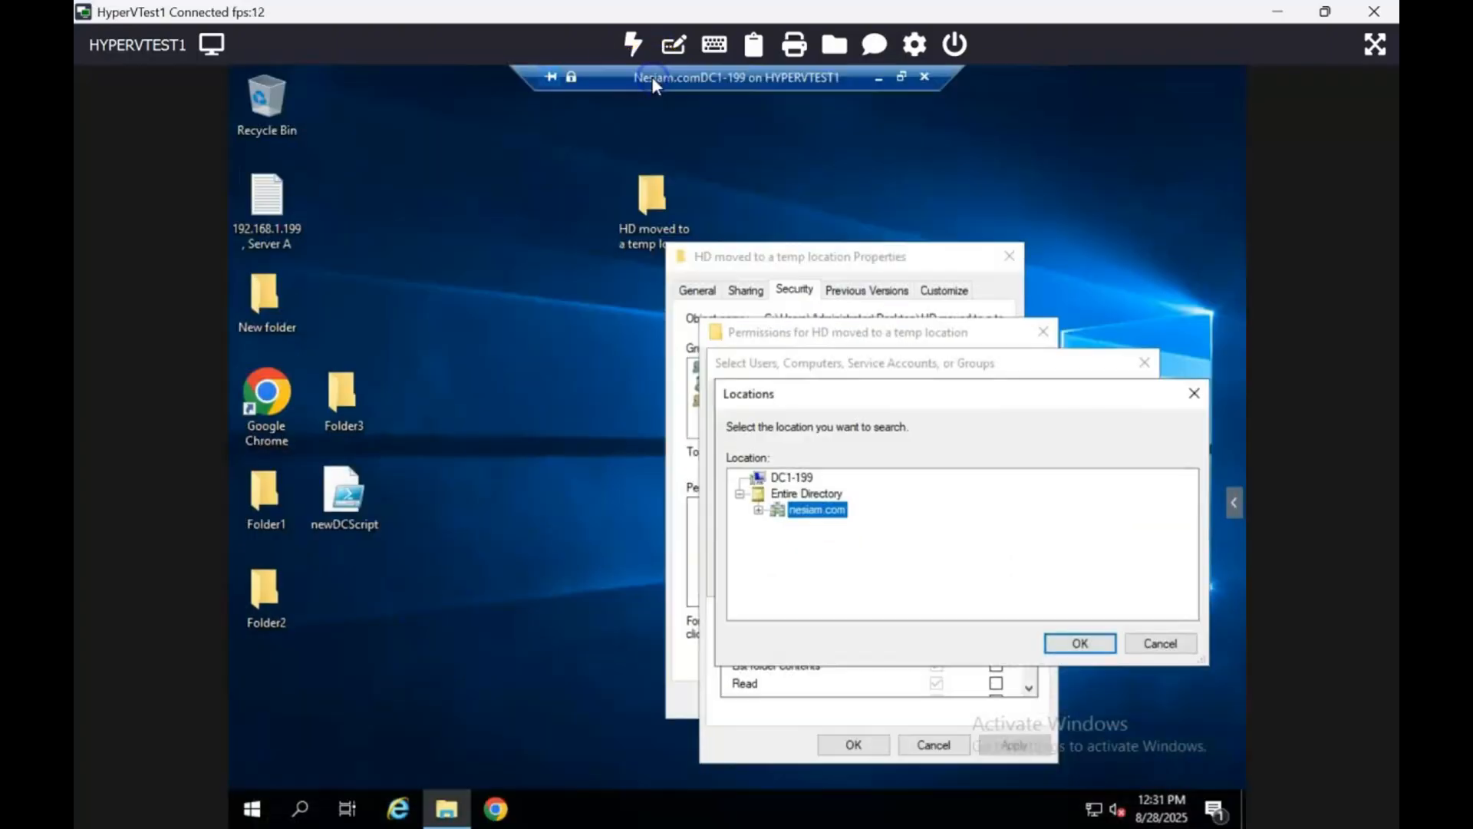
- Open \\otherdomain.com\sysvol from the Run dialog, browse into the otherdomain.com folder, and close the Explorer window
right_click(251, 809)
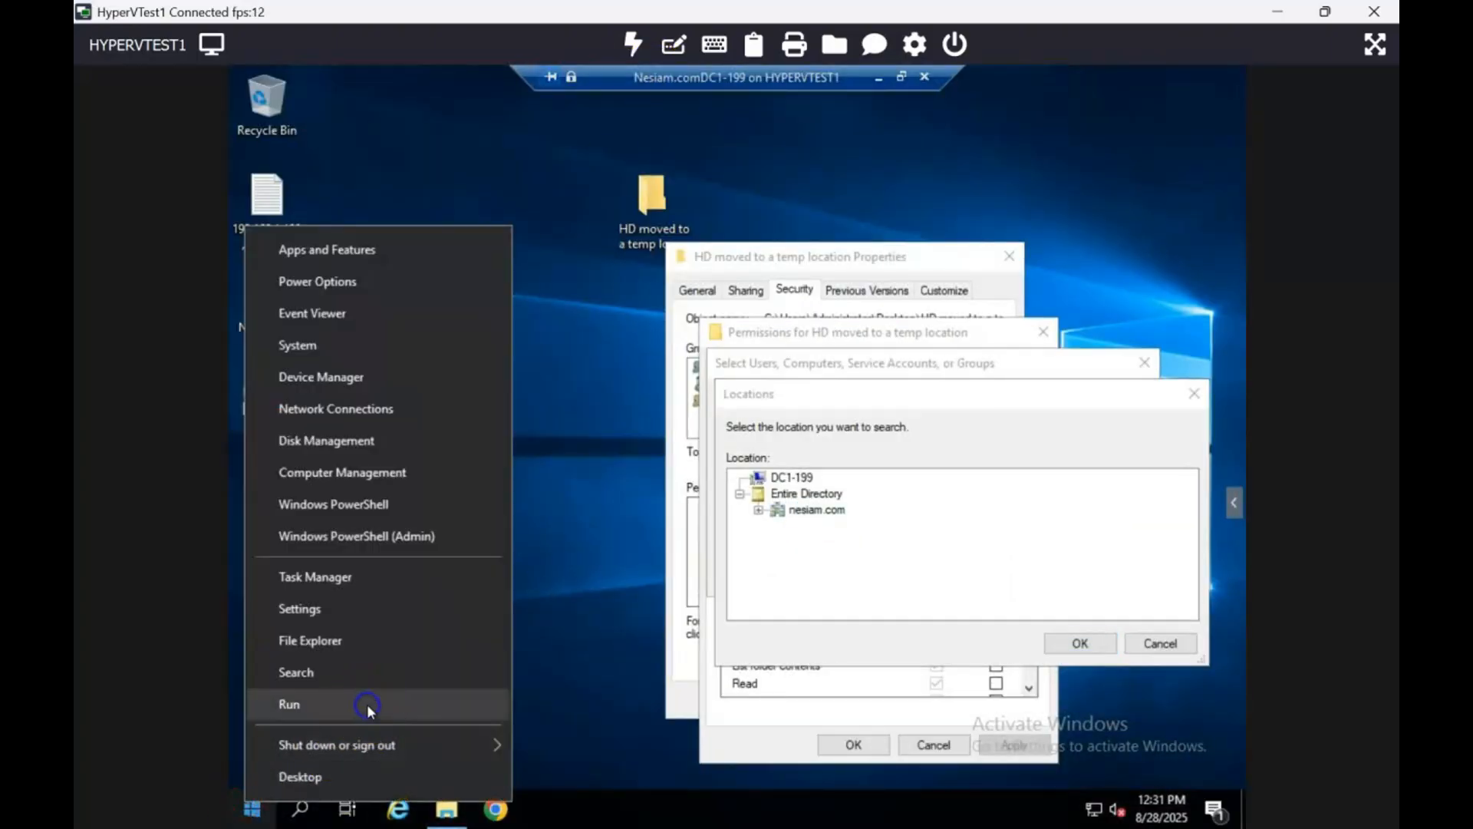
click(366, 703)
text(\\)
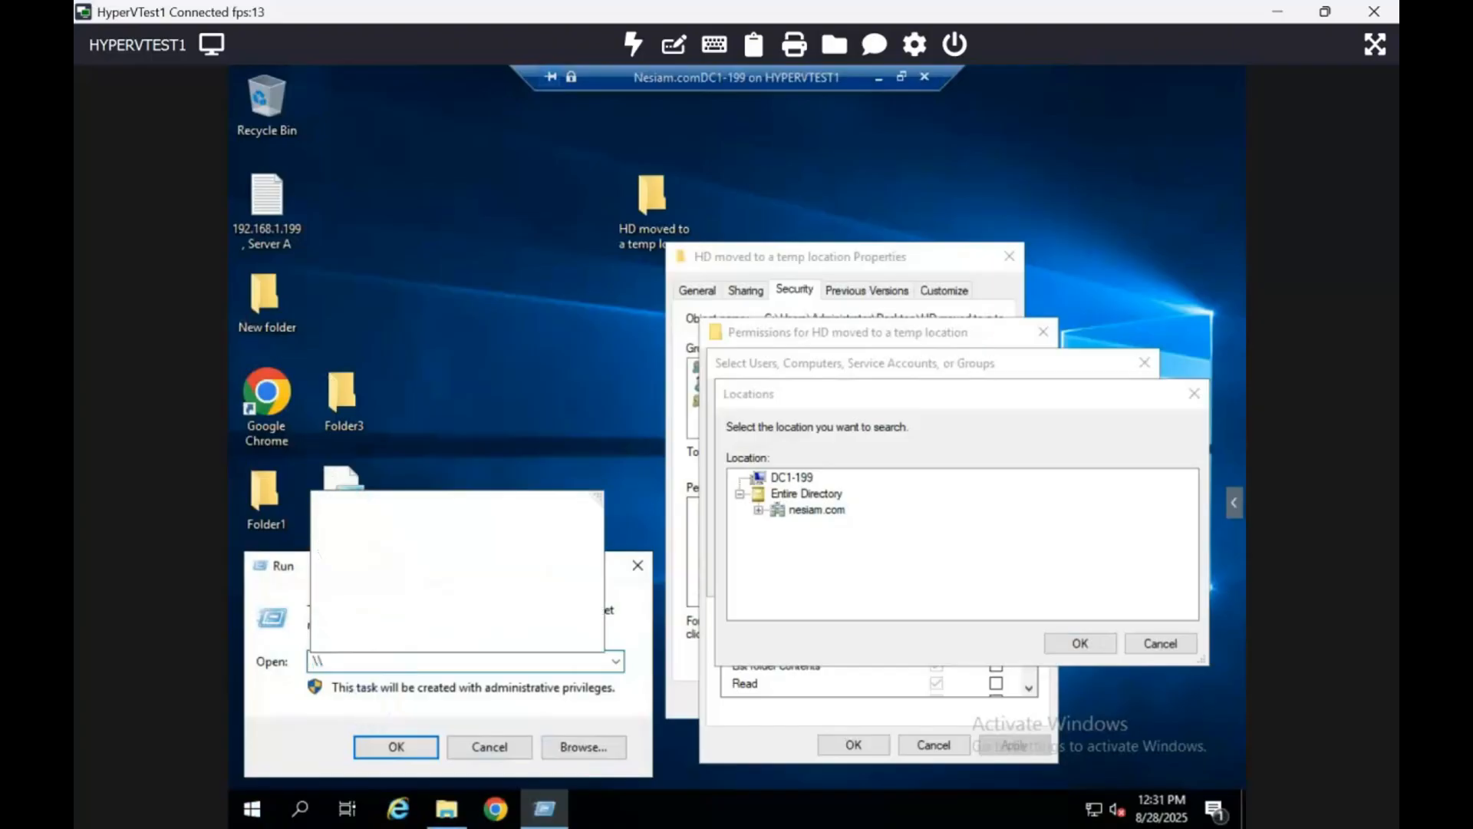
text(otherdomain)
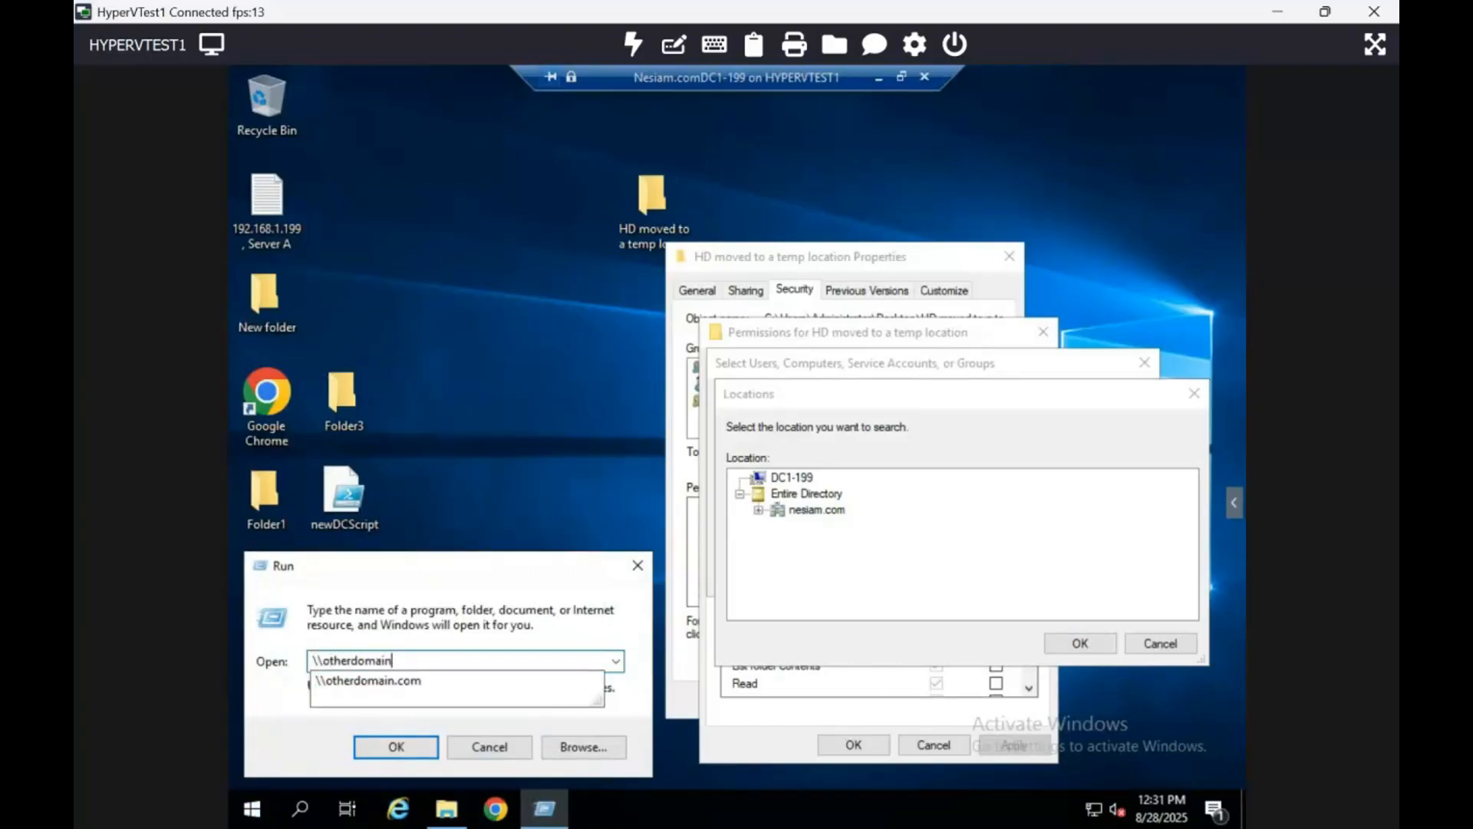
text(.com\s)
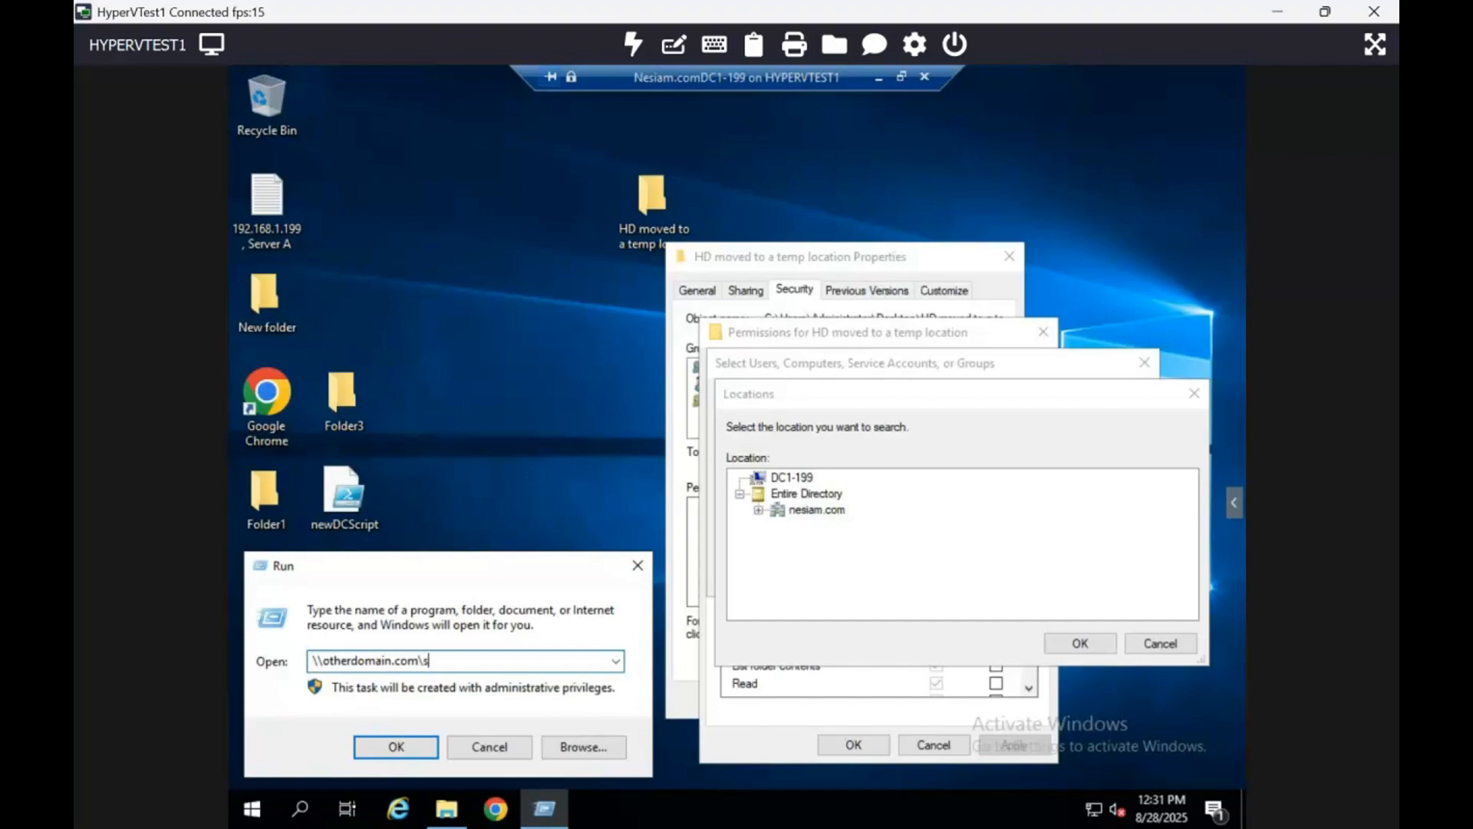
text(ysvol)
key(Return)
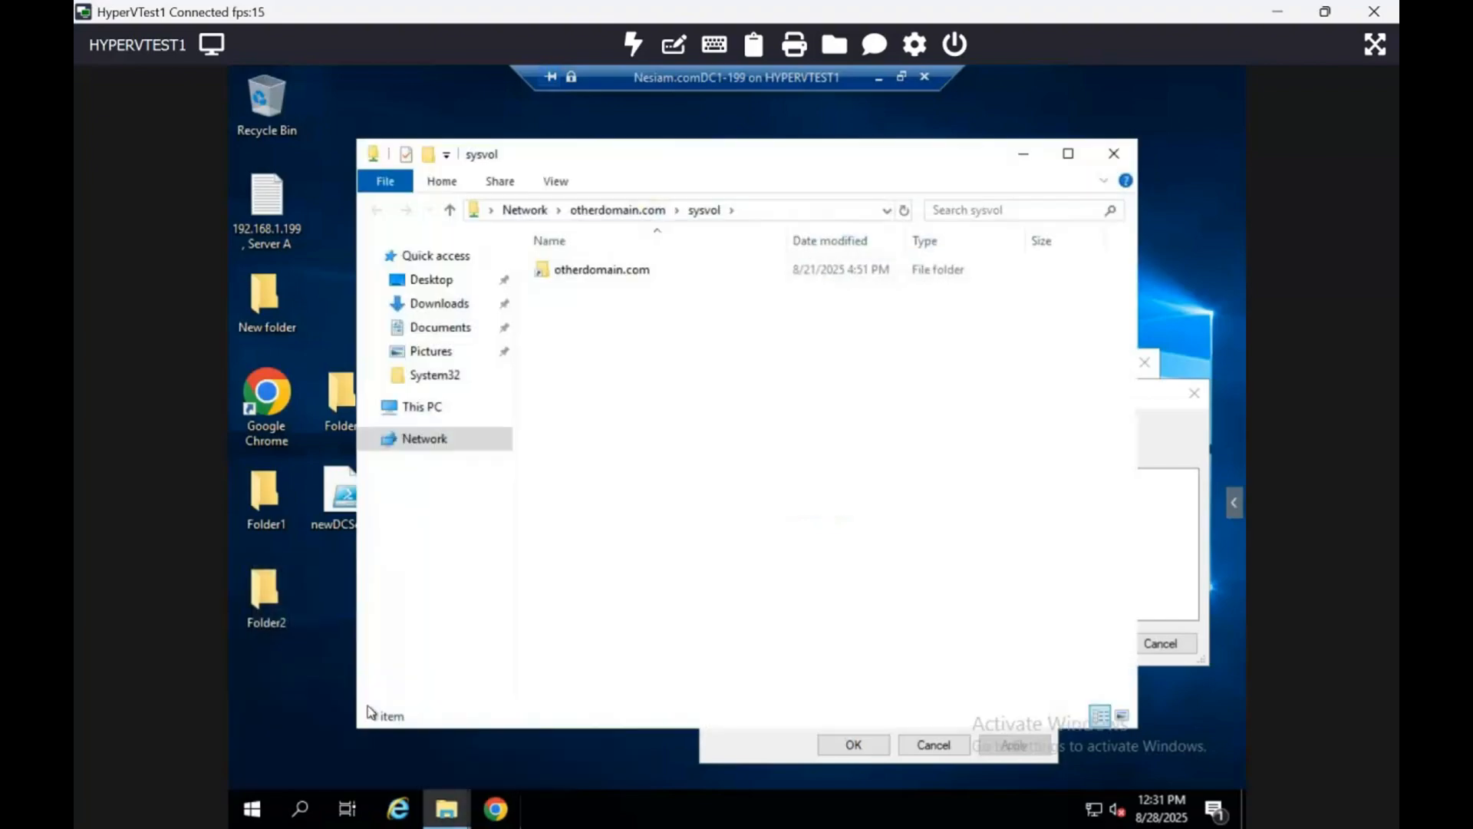
double_click(622, 269)
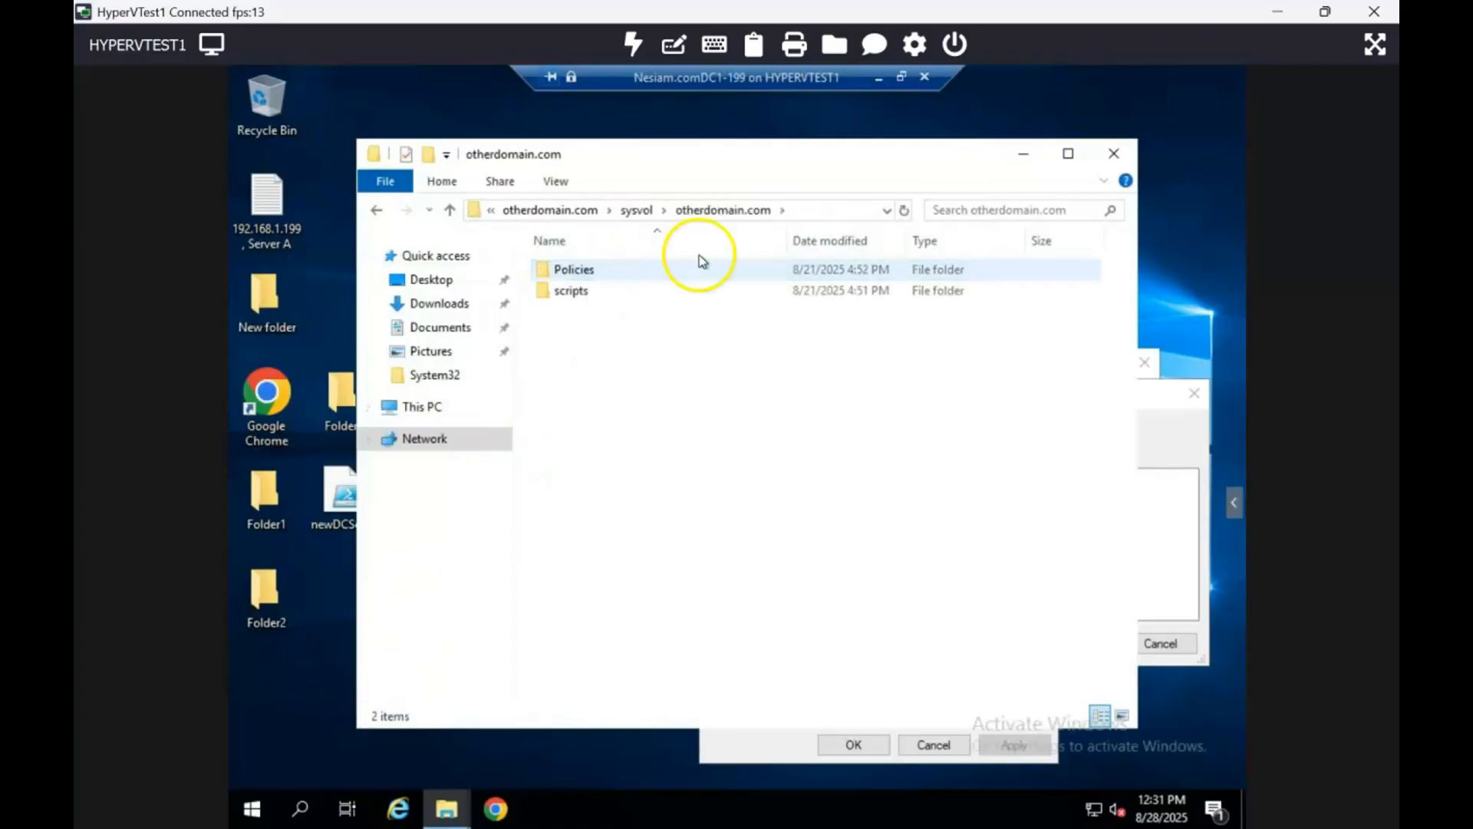
click(1113, 157)
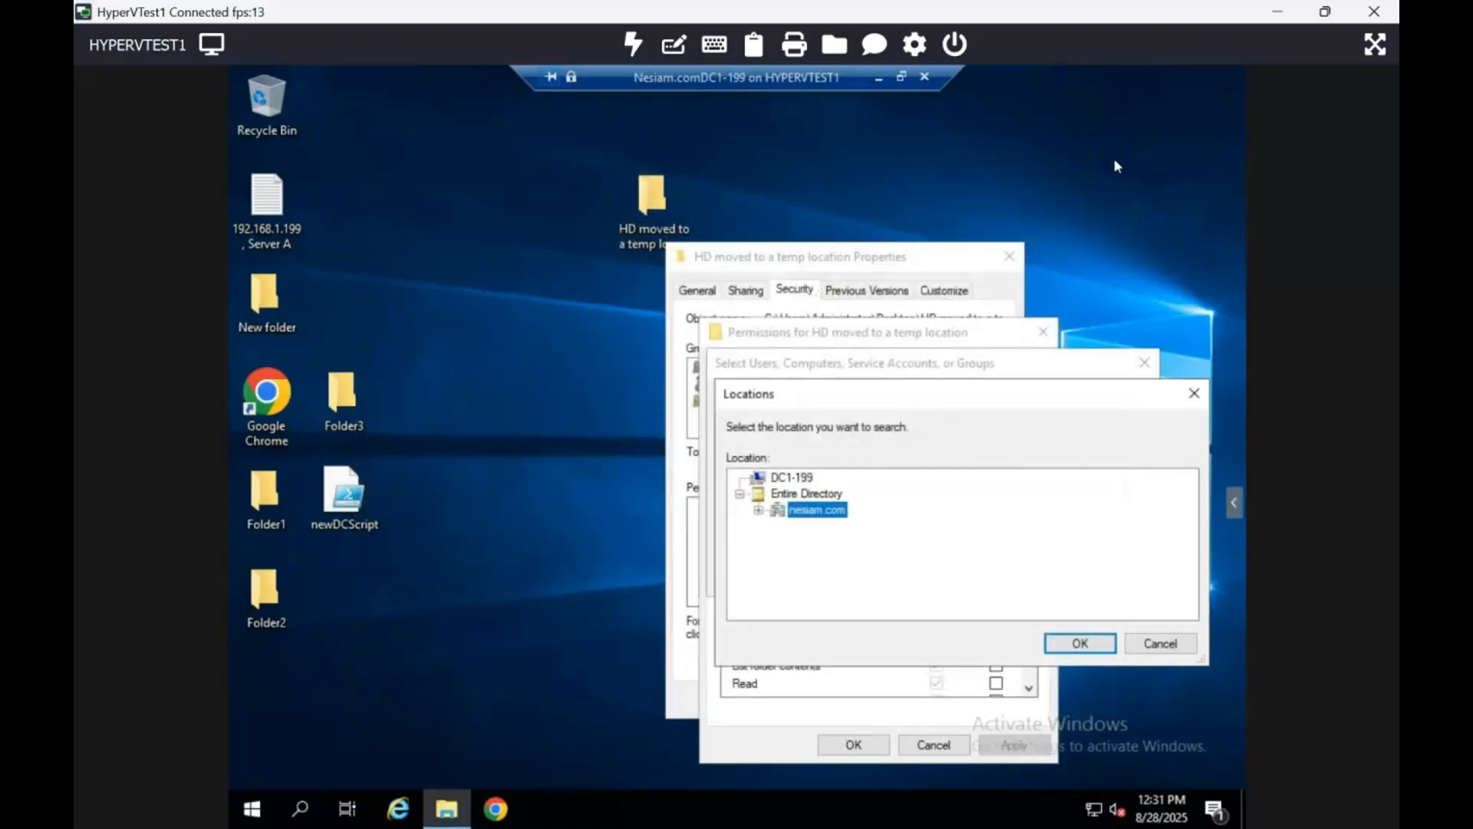